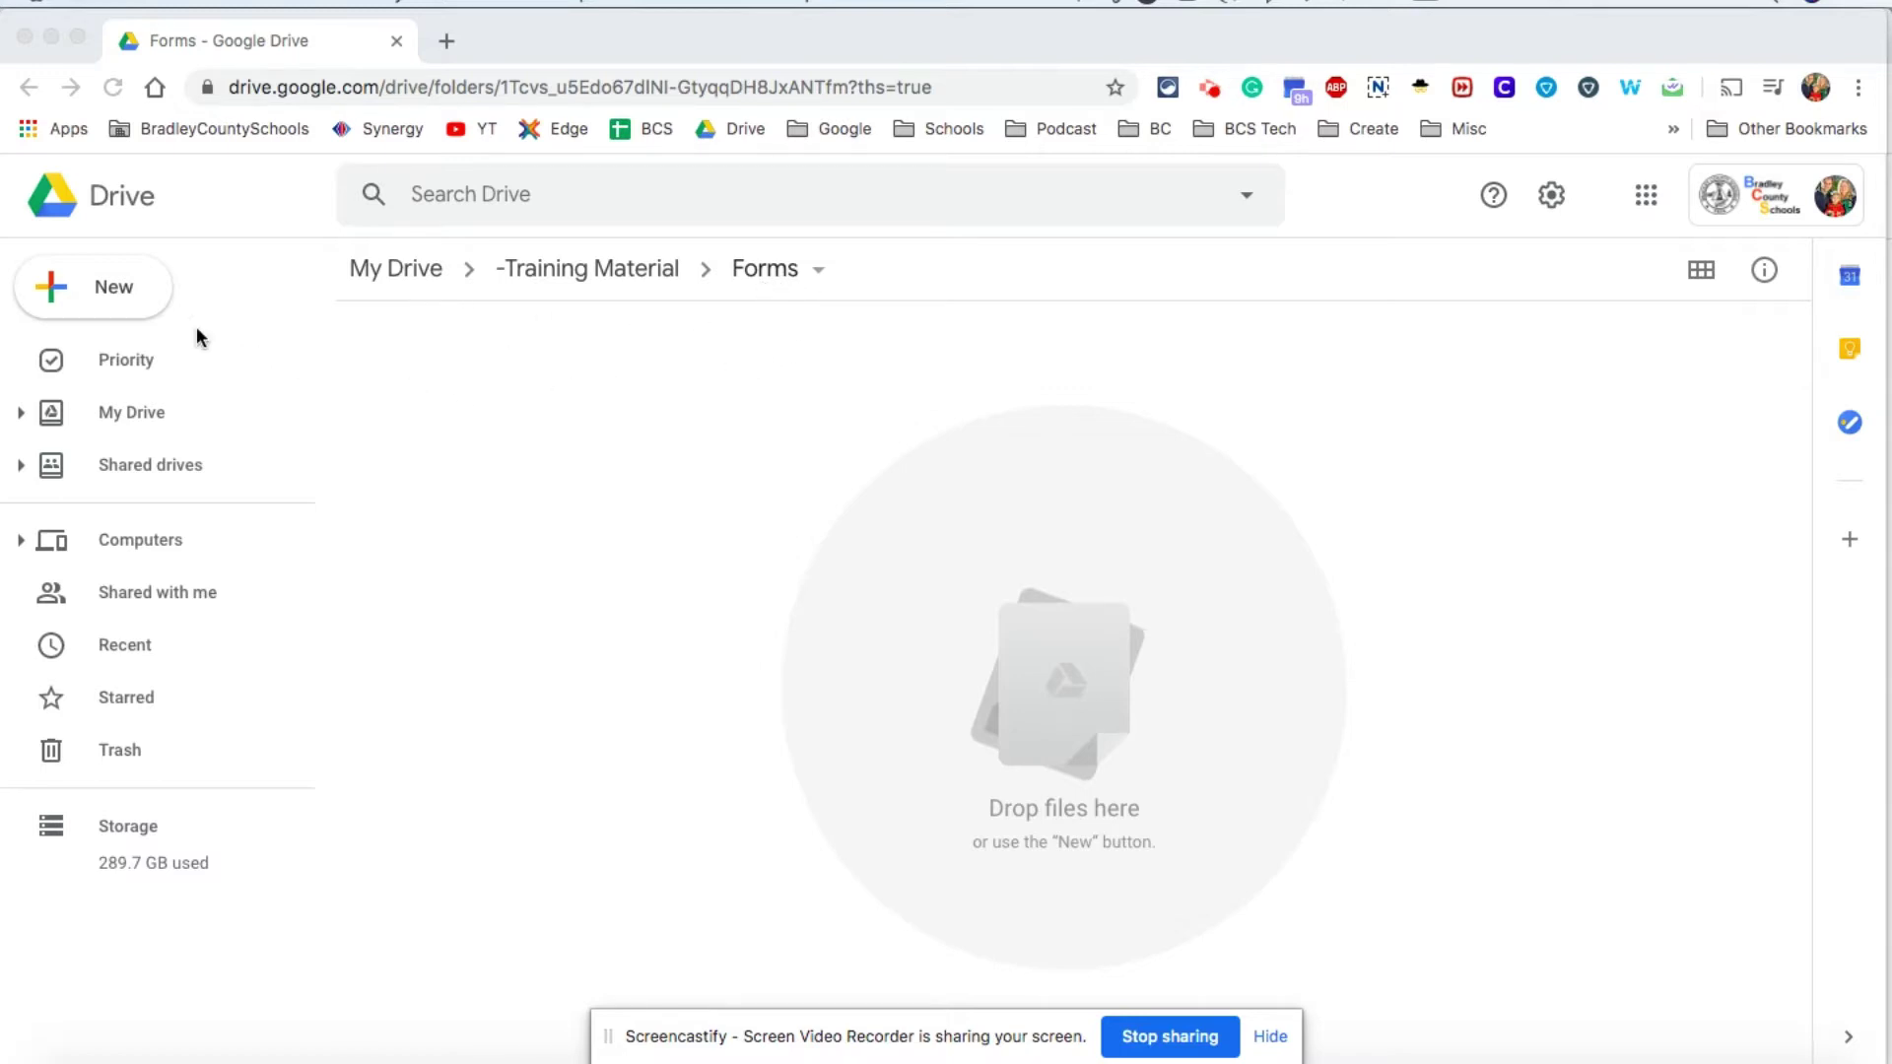
Step: From the Forms folder in Drive, start a blank Google Form via New > More
left_click(102, 293)
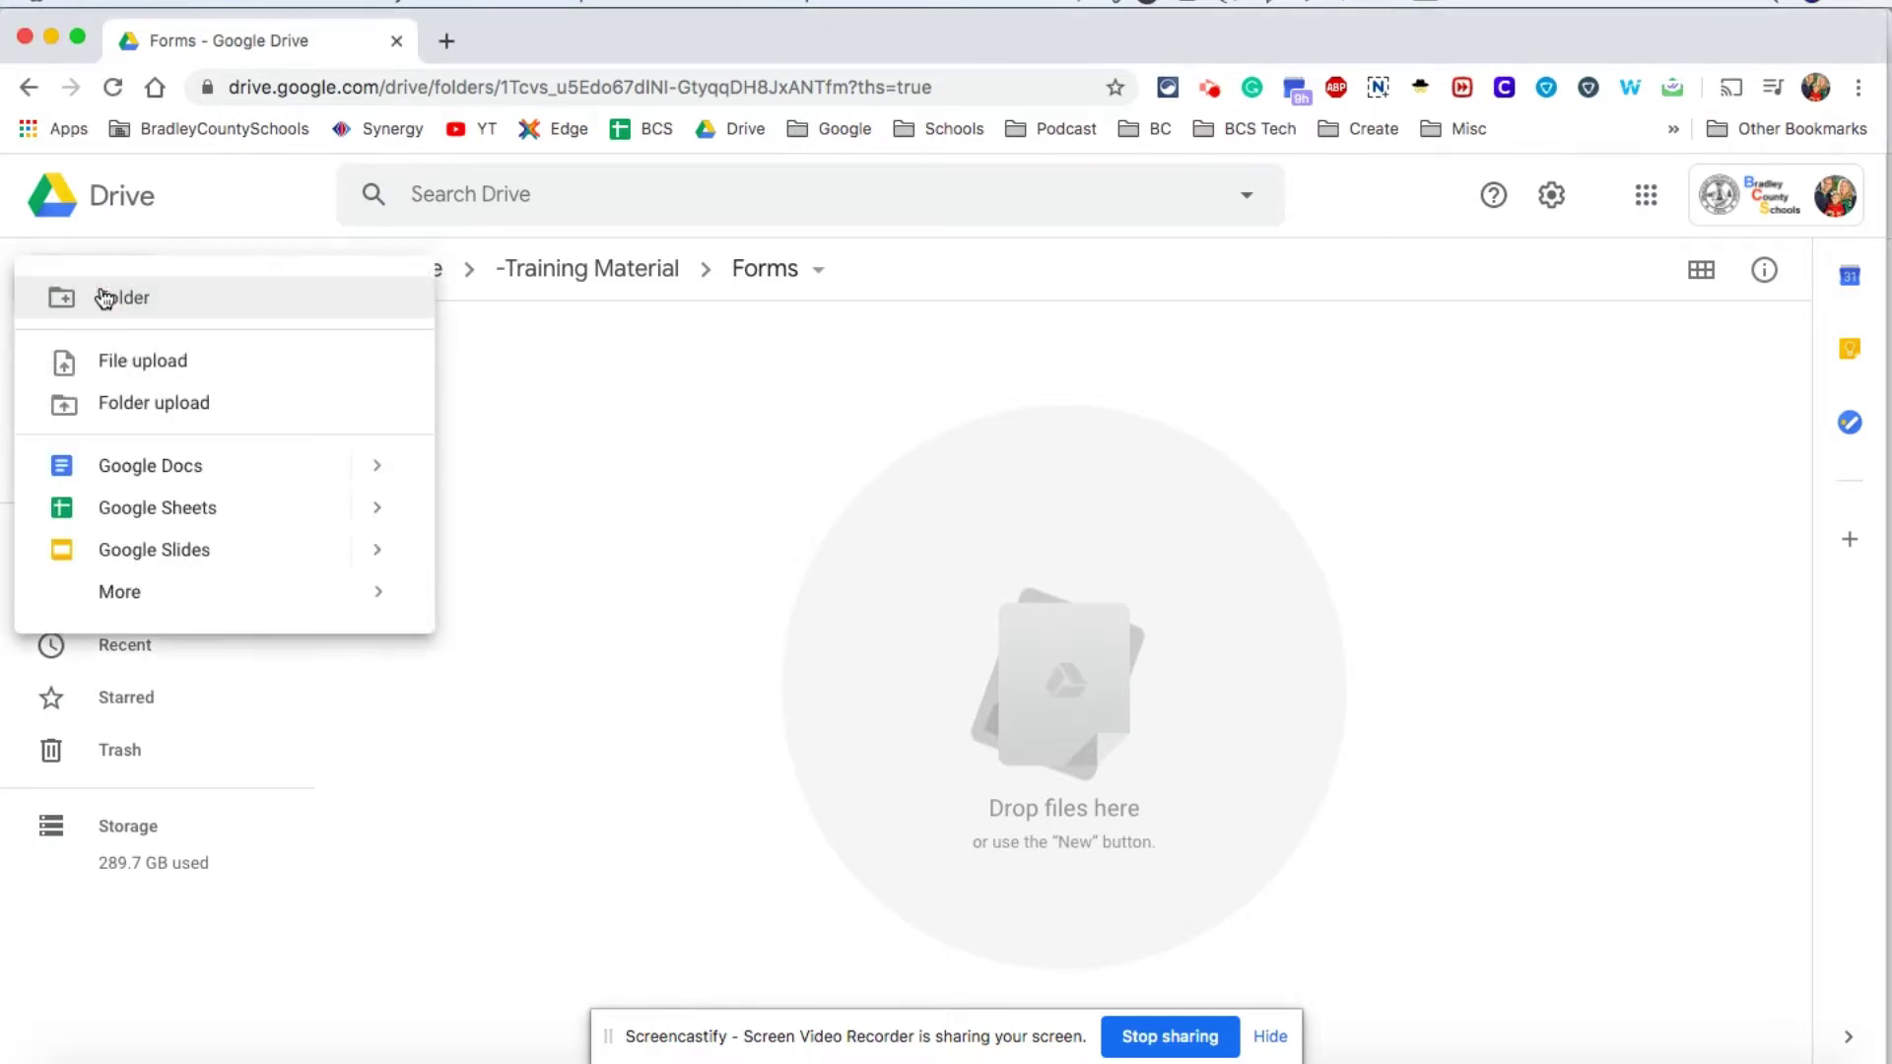
mouse_move(166, 597)
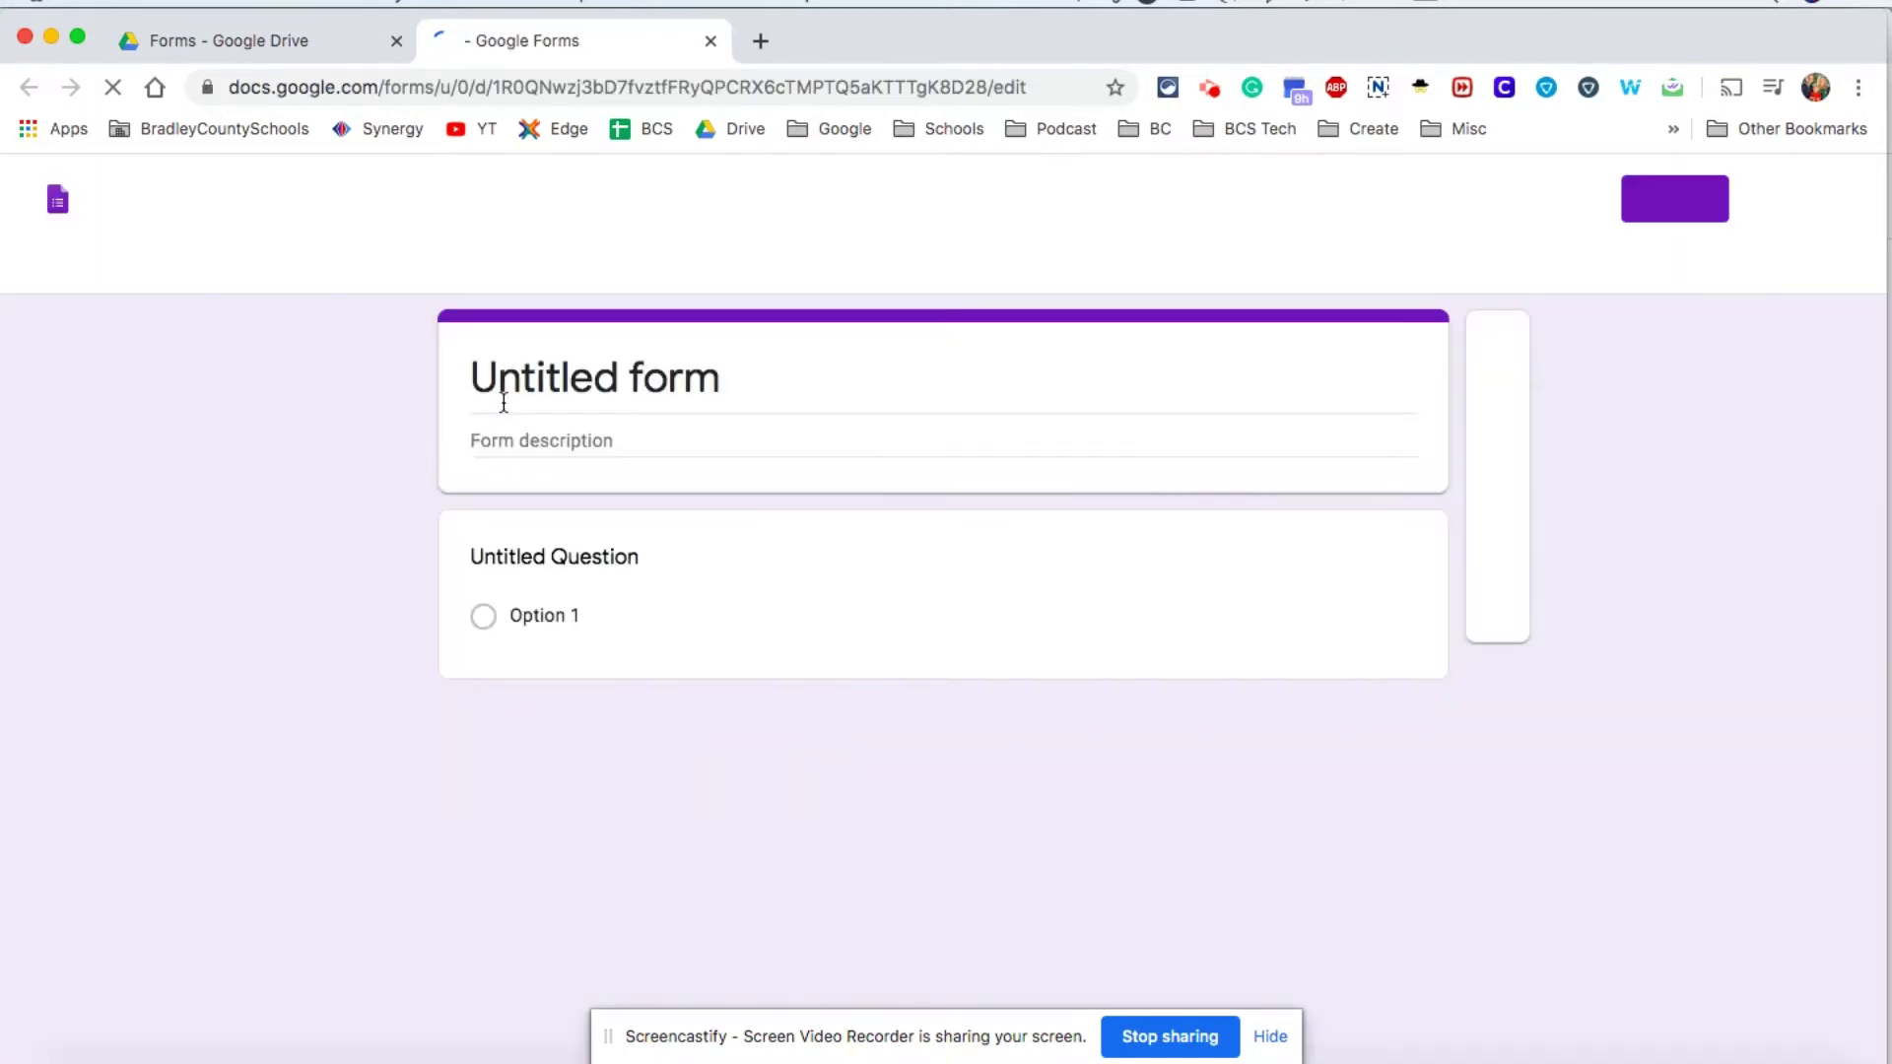
Step: Title the form 'Math Test'
left_click(572, 385)
type("Ma")
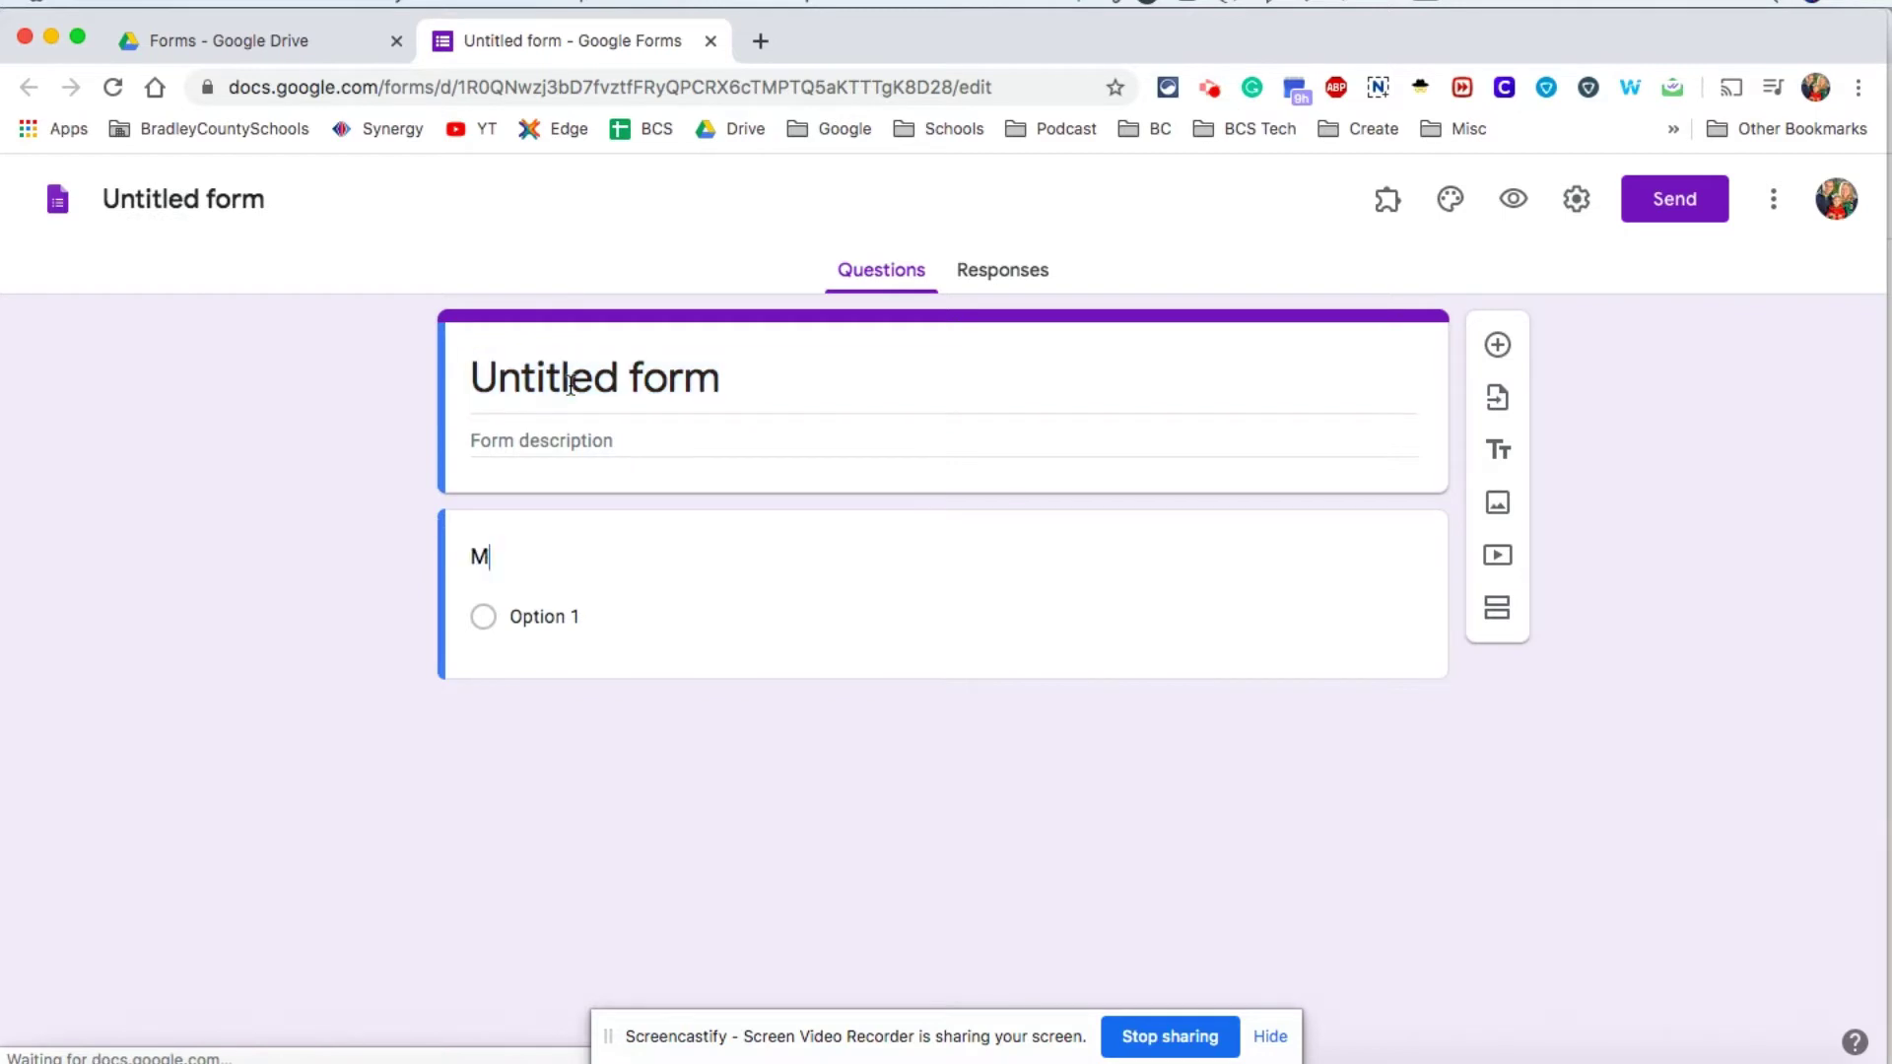
key("BackSpace")
key("BackSpace")
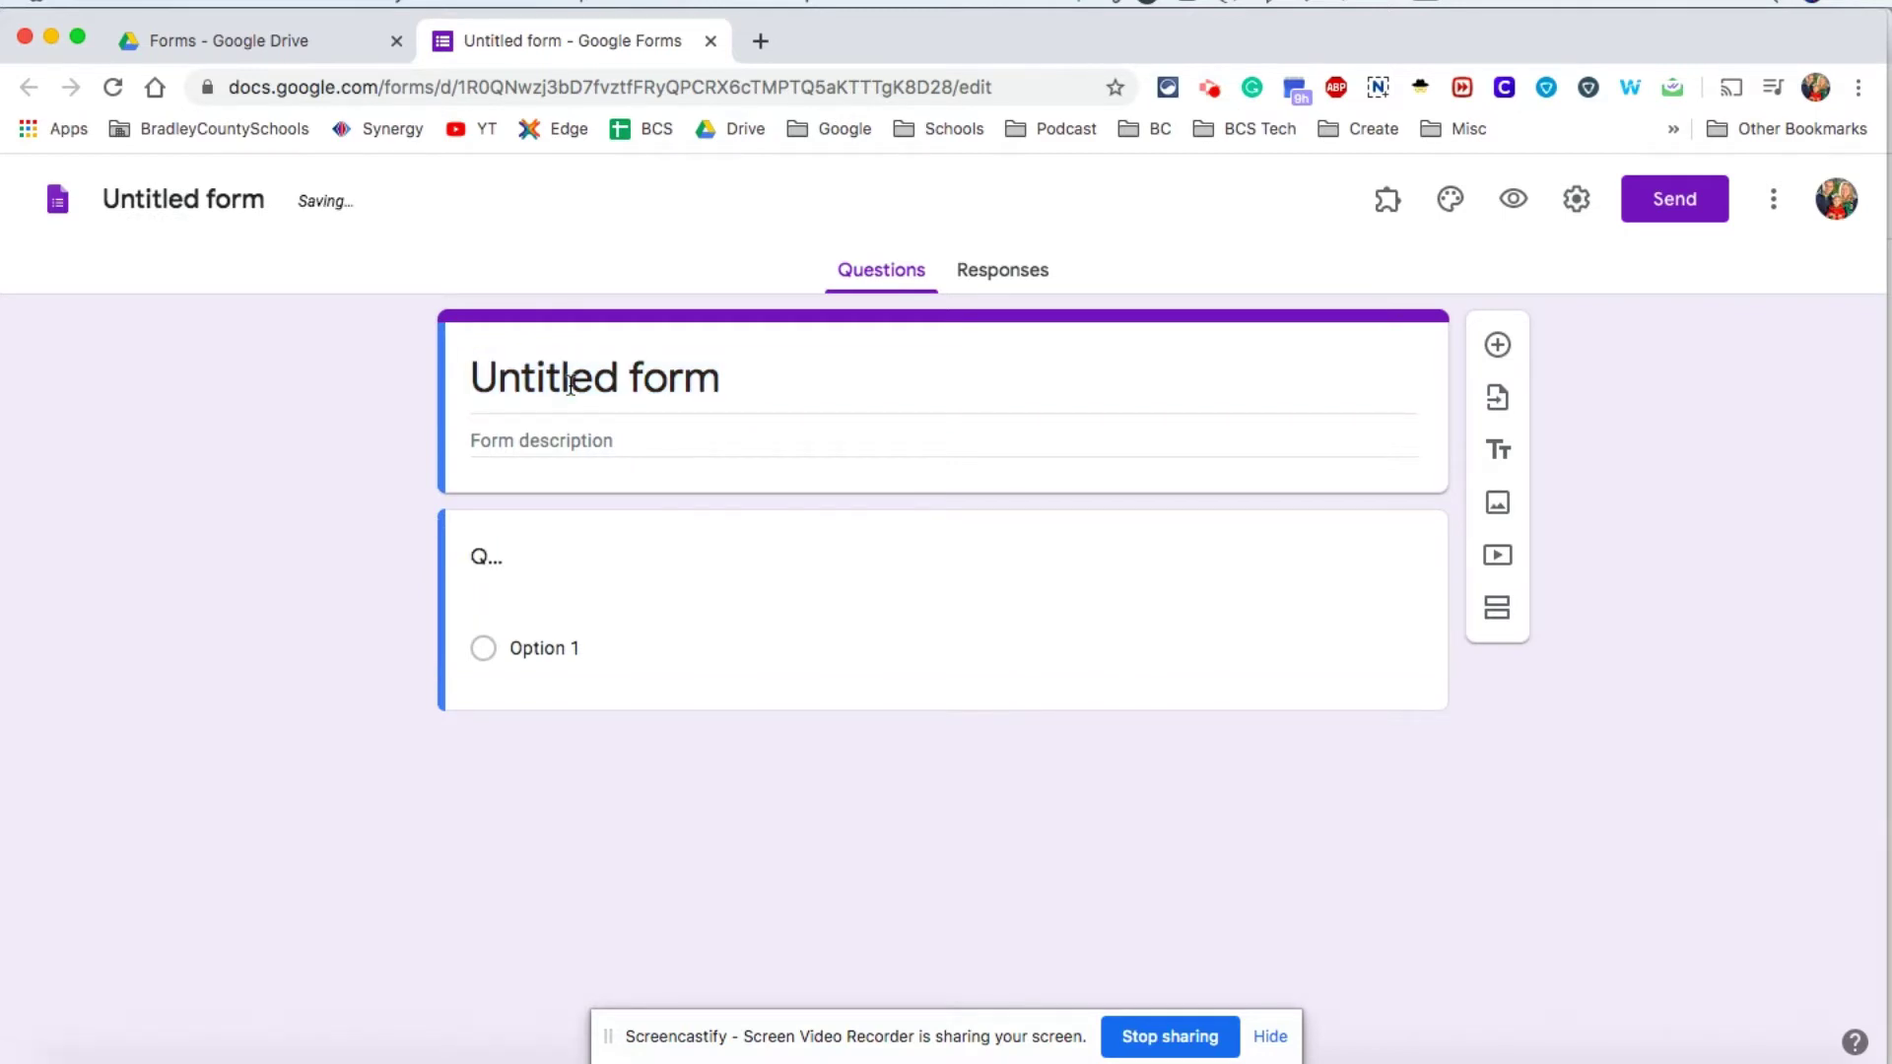
left_click(599, 362)
type("Math Test")
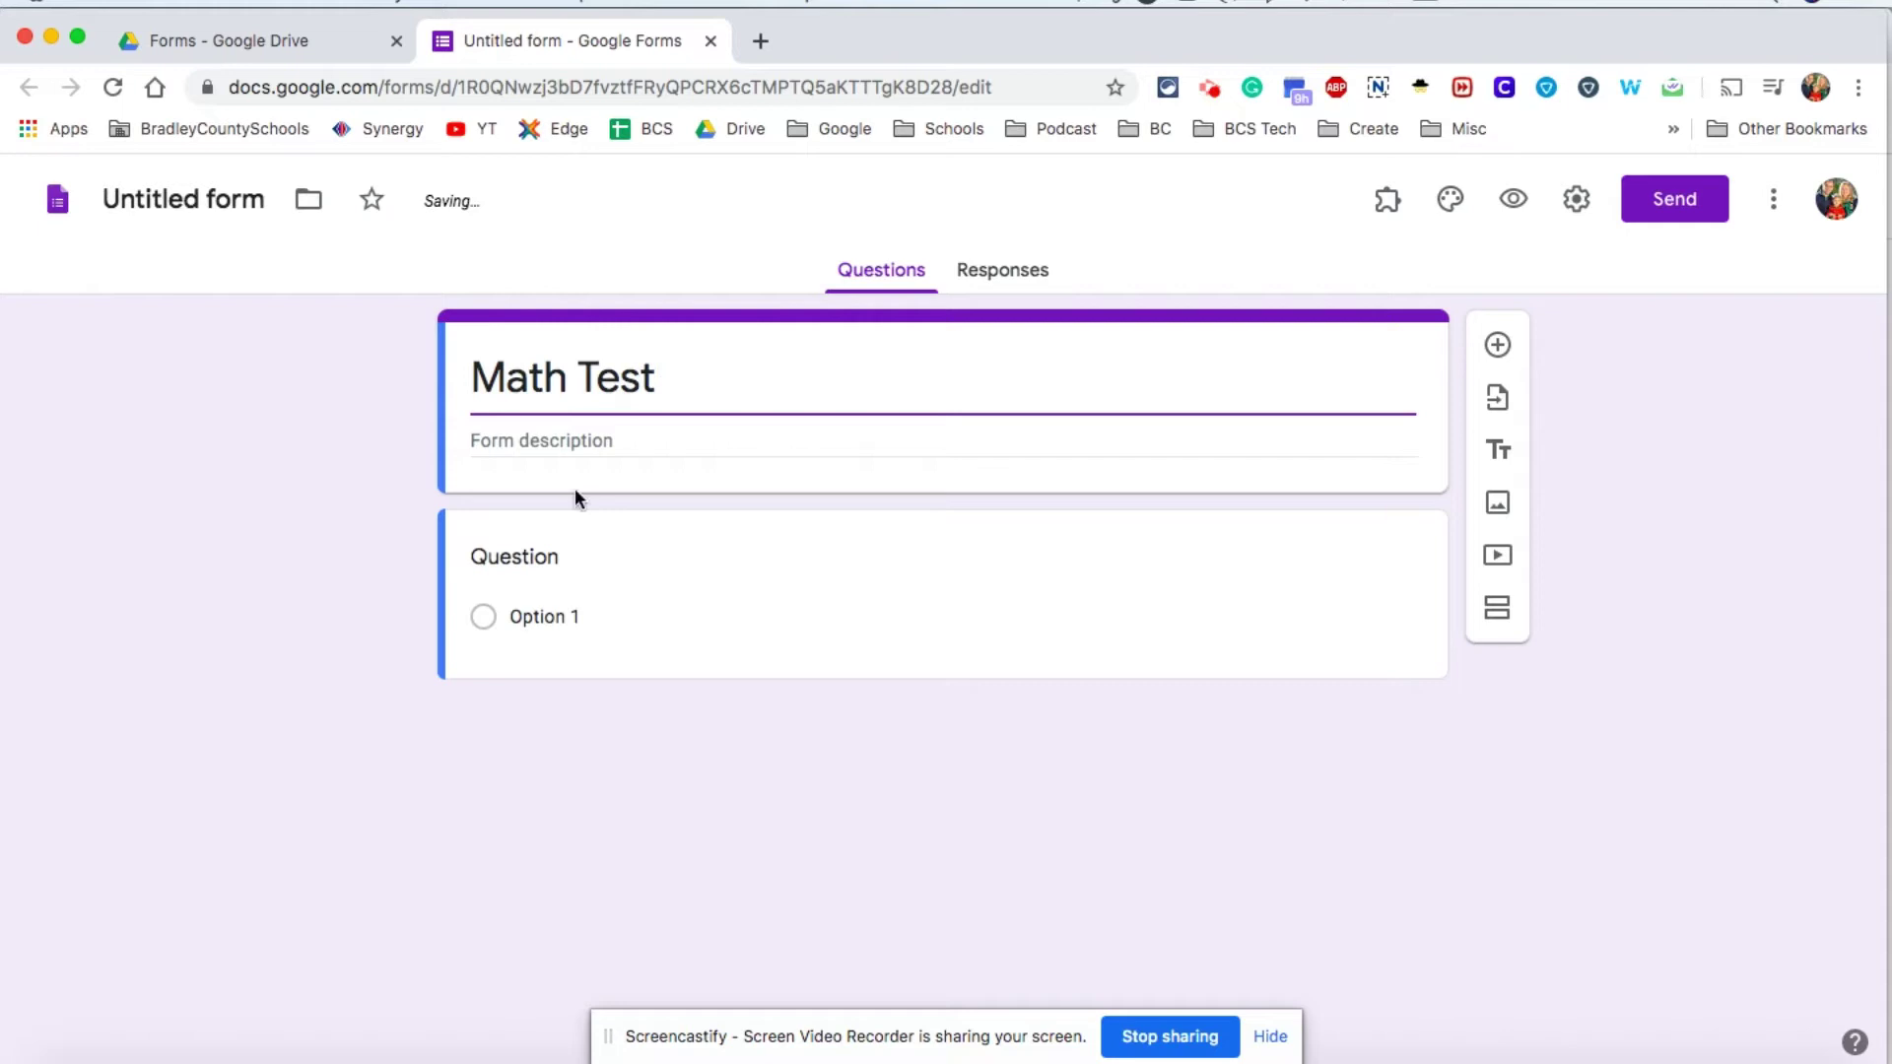
Step: Rename the file to 'Math Test 1' and write '2+2' as the first question
left_click(548, 559)
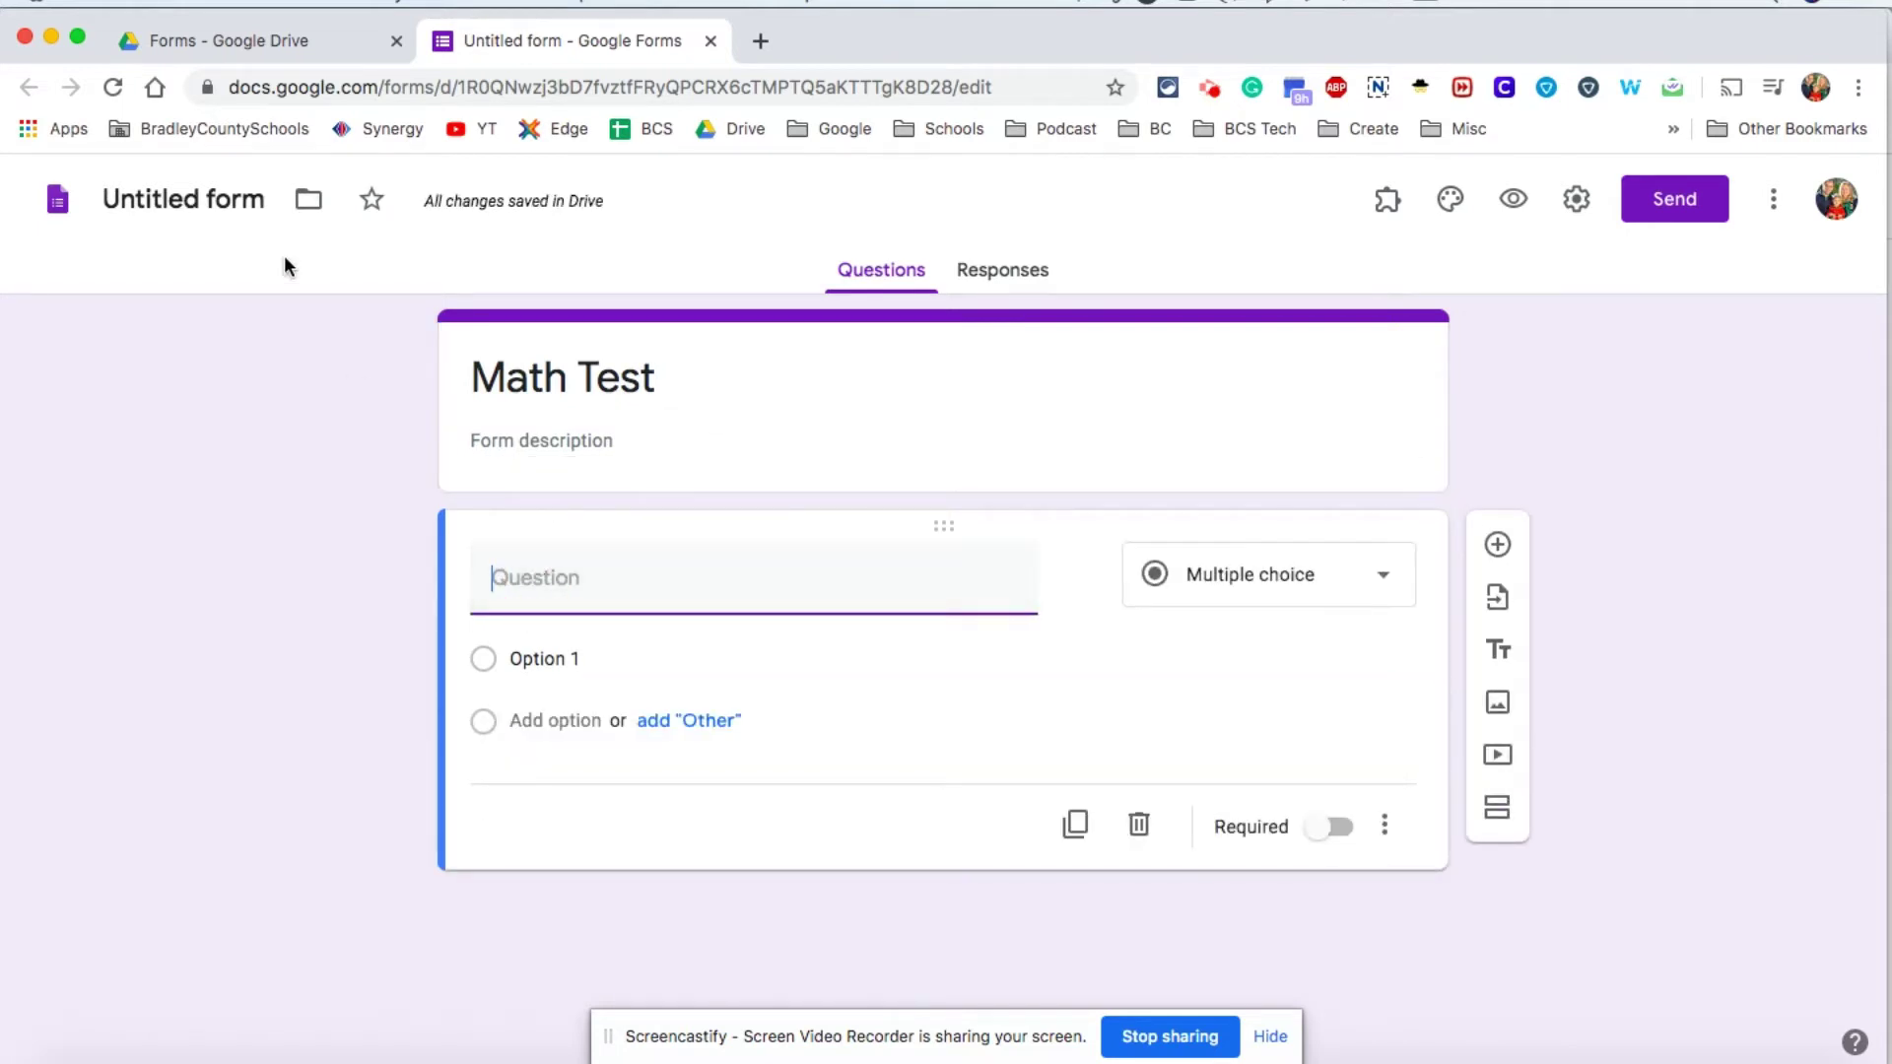
left_click(218, 200)
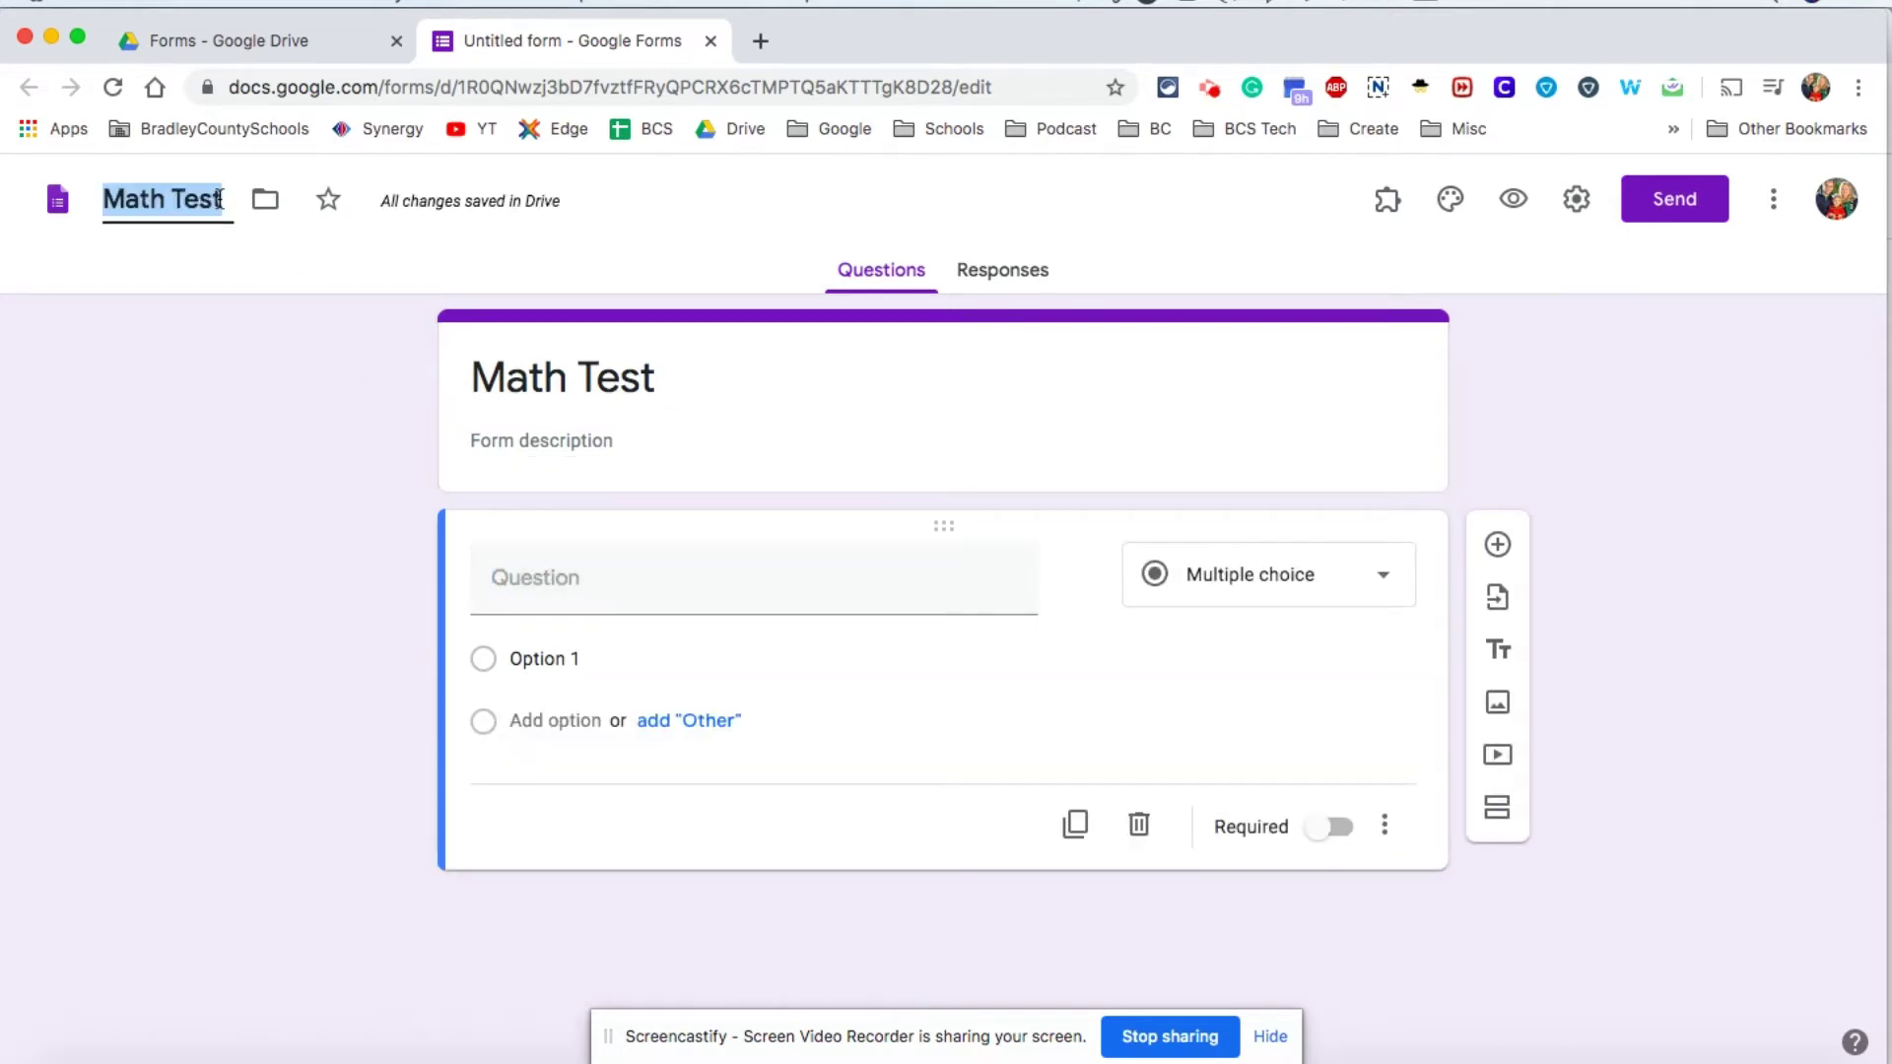
left_click(229, 205)
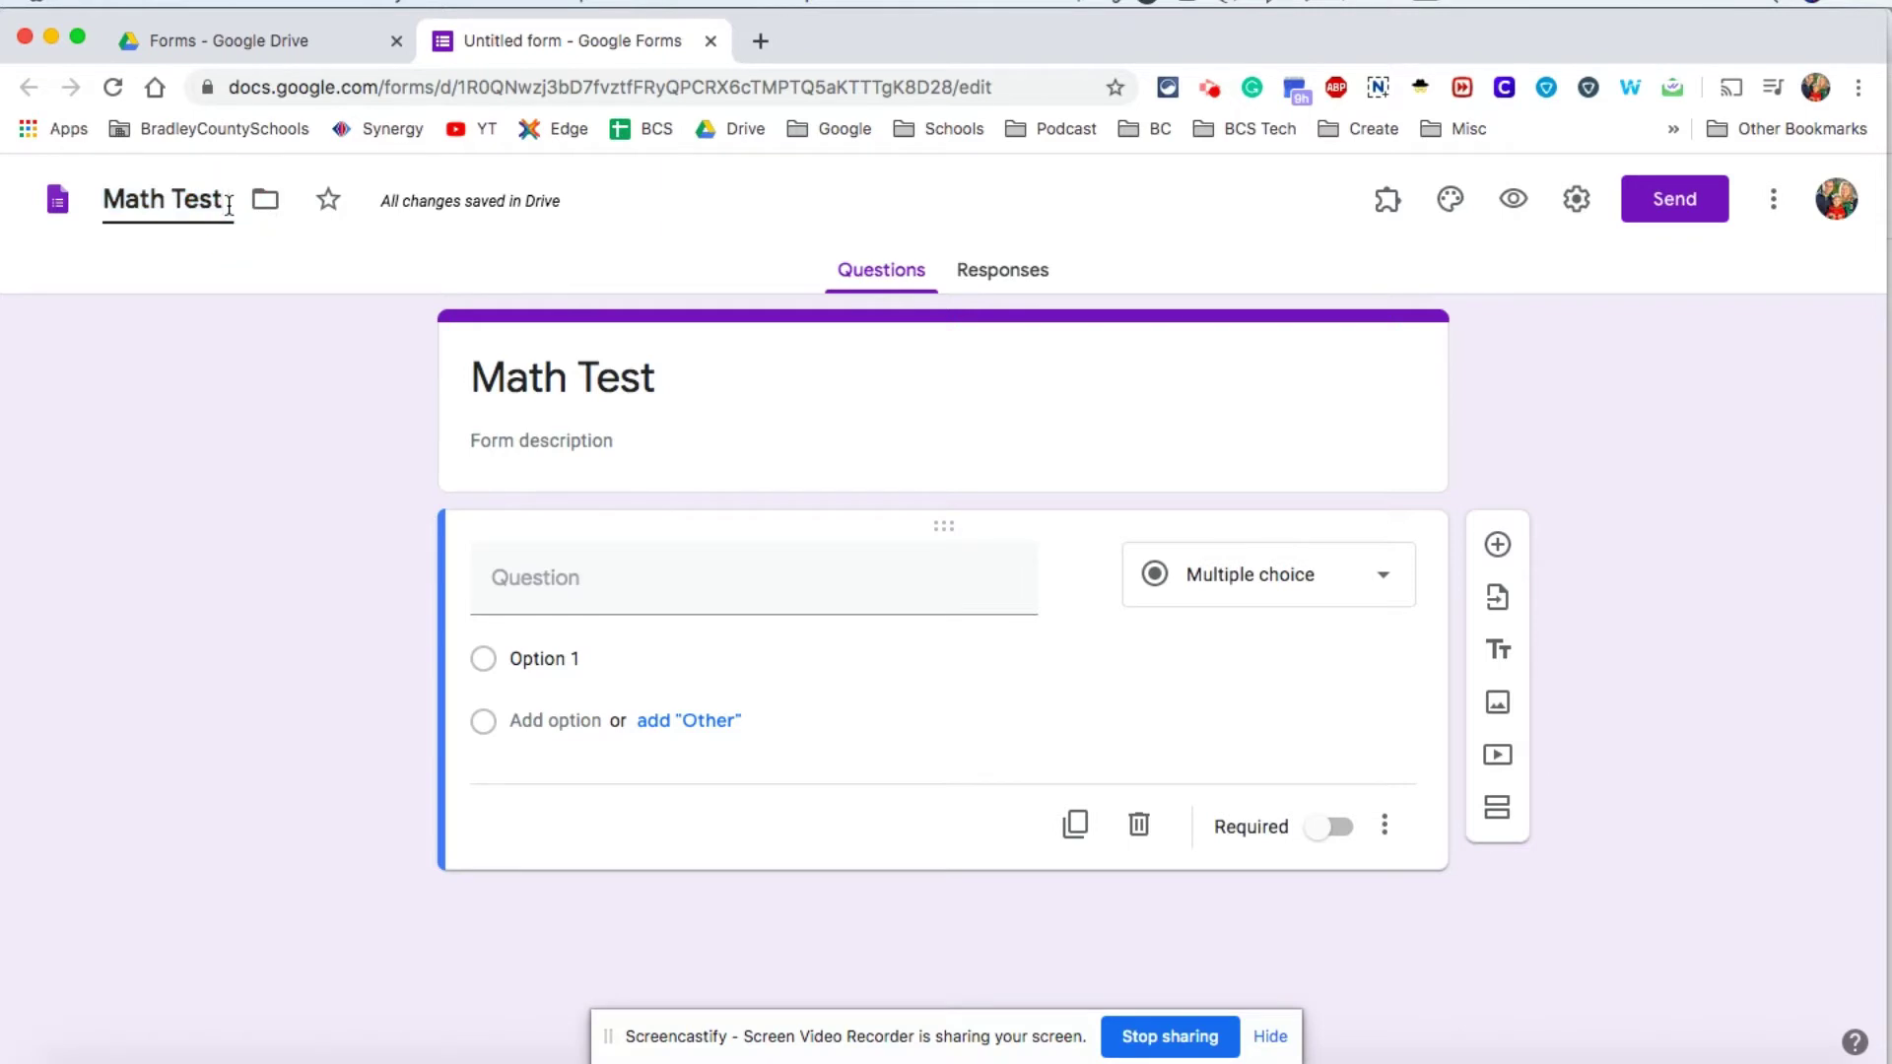
type("1")
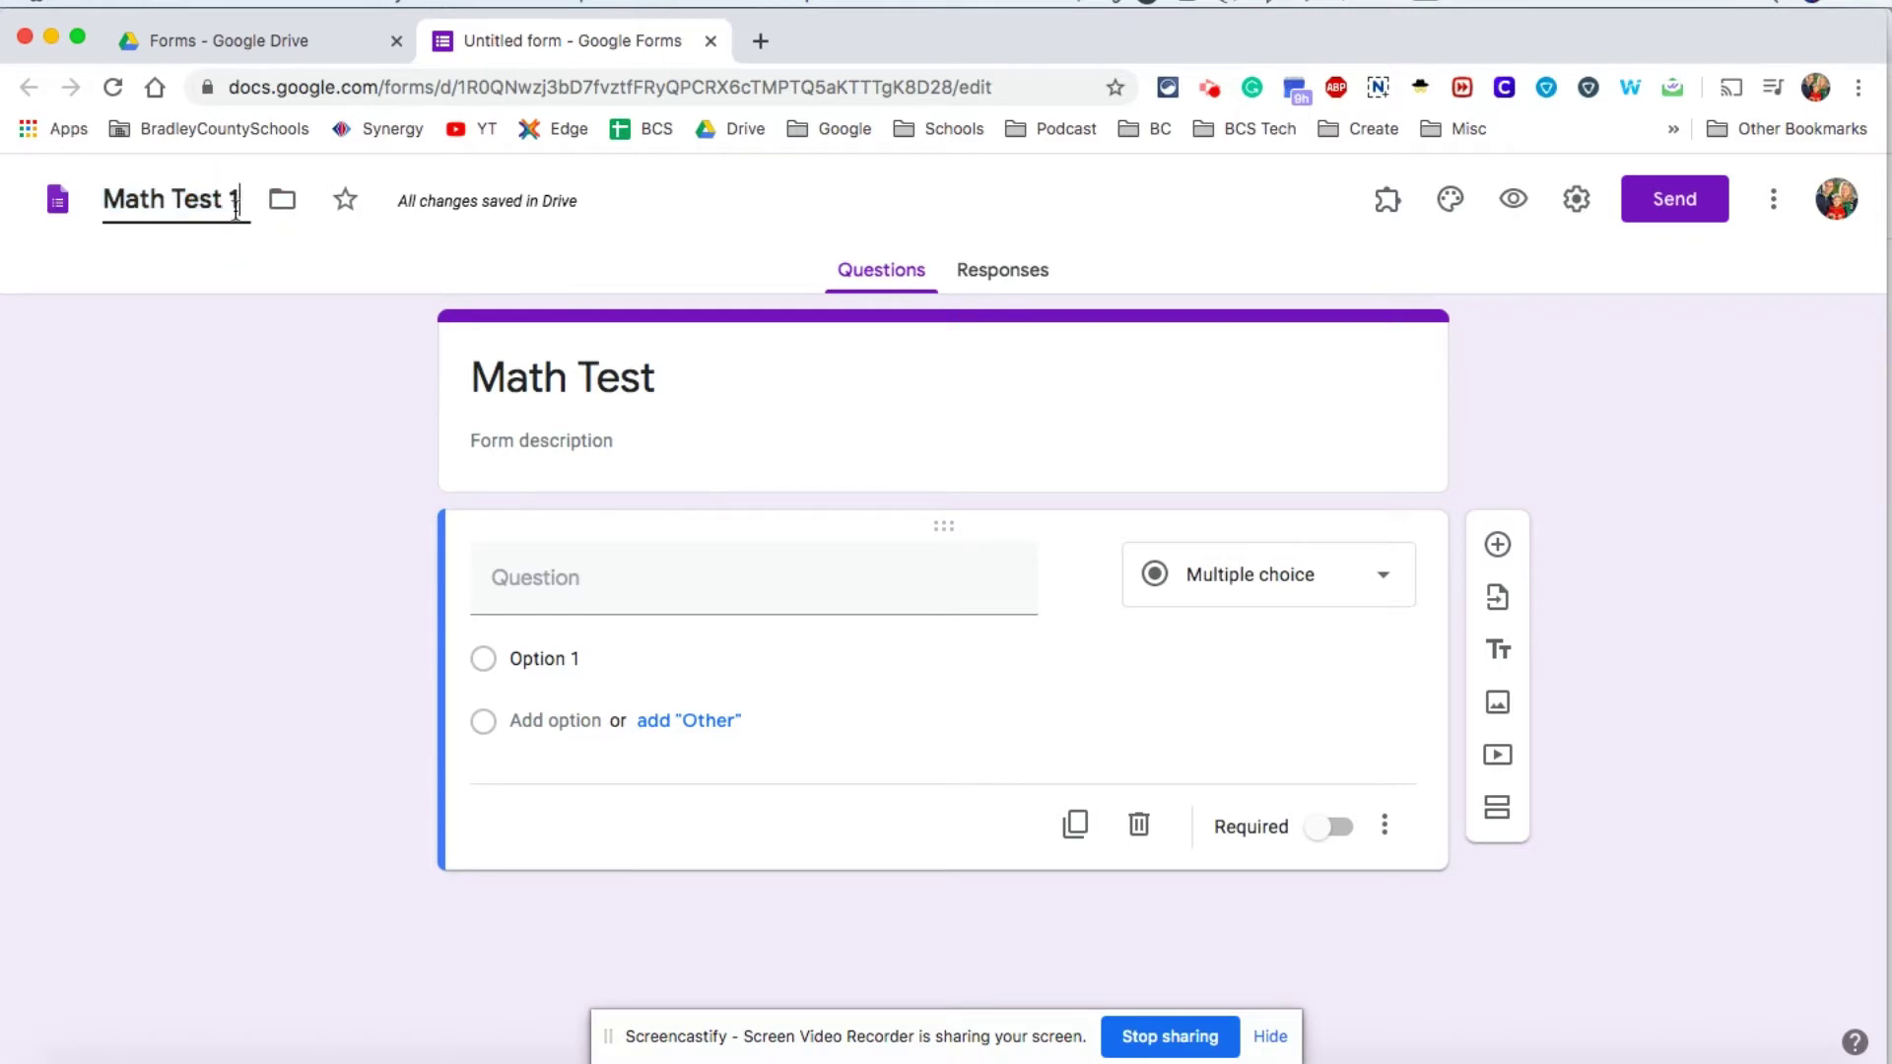
left_click(531, 582)
type("2")
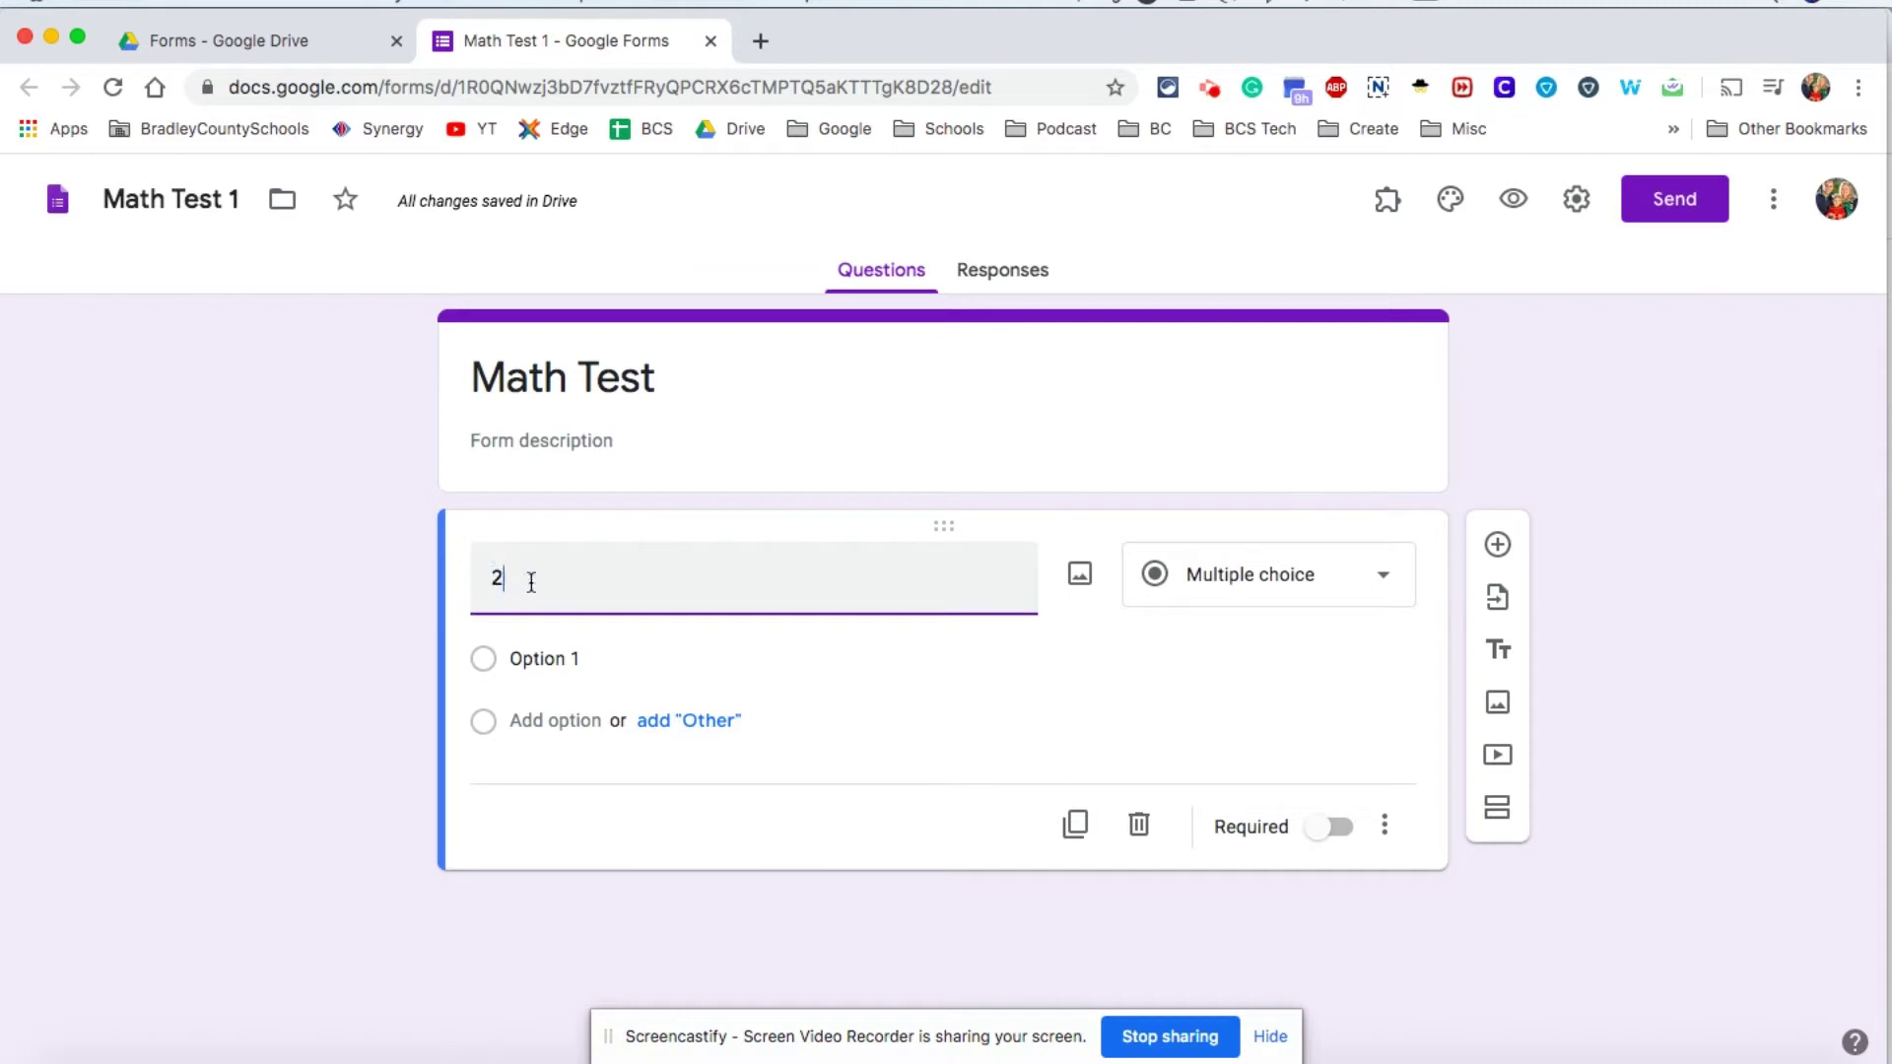
type("+2")
Step: Fill in options 1, 2, 4 and 5 for the 2+2 question and switch on Required
left_click(1310, 586)
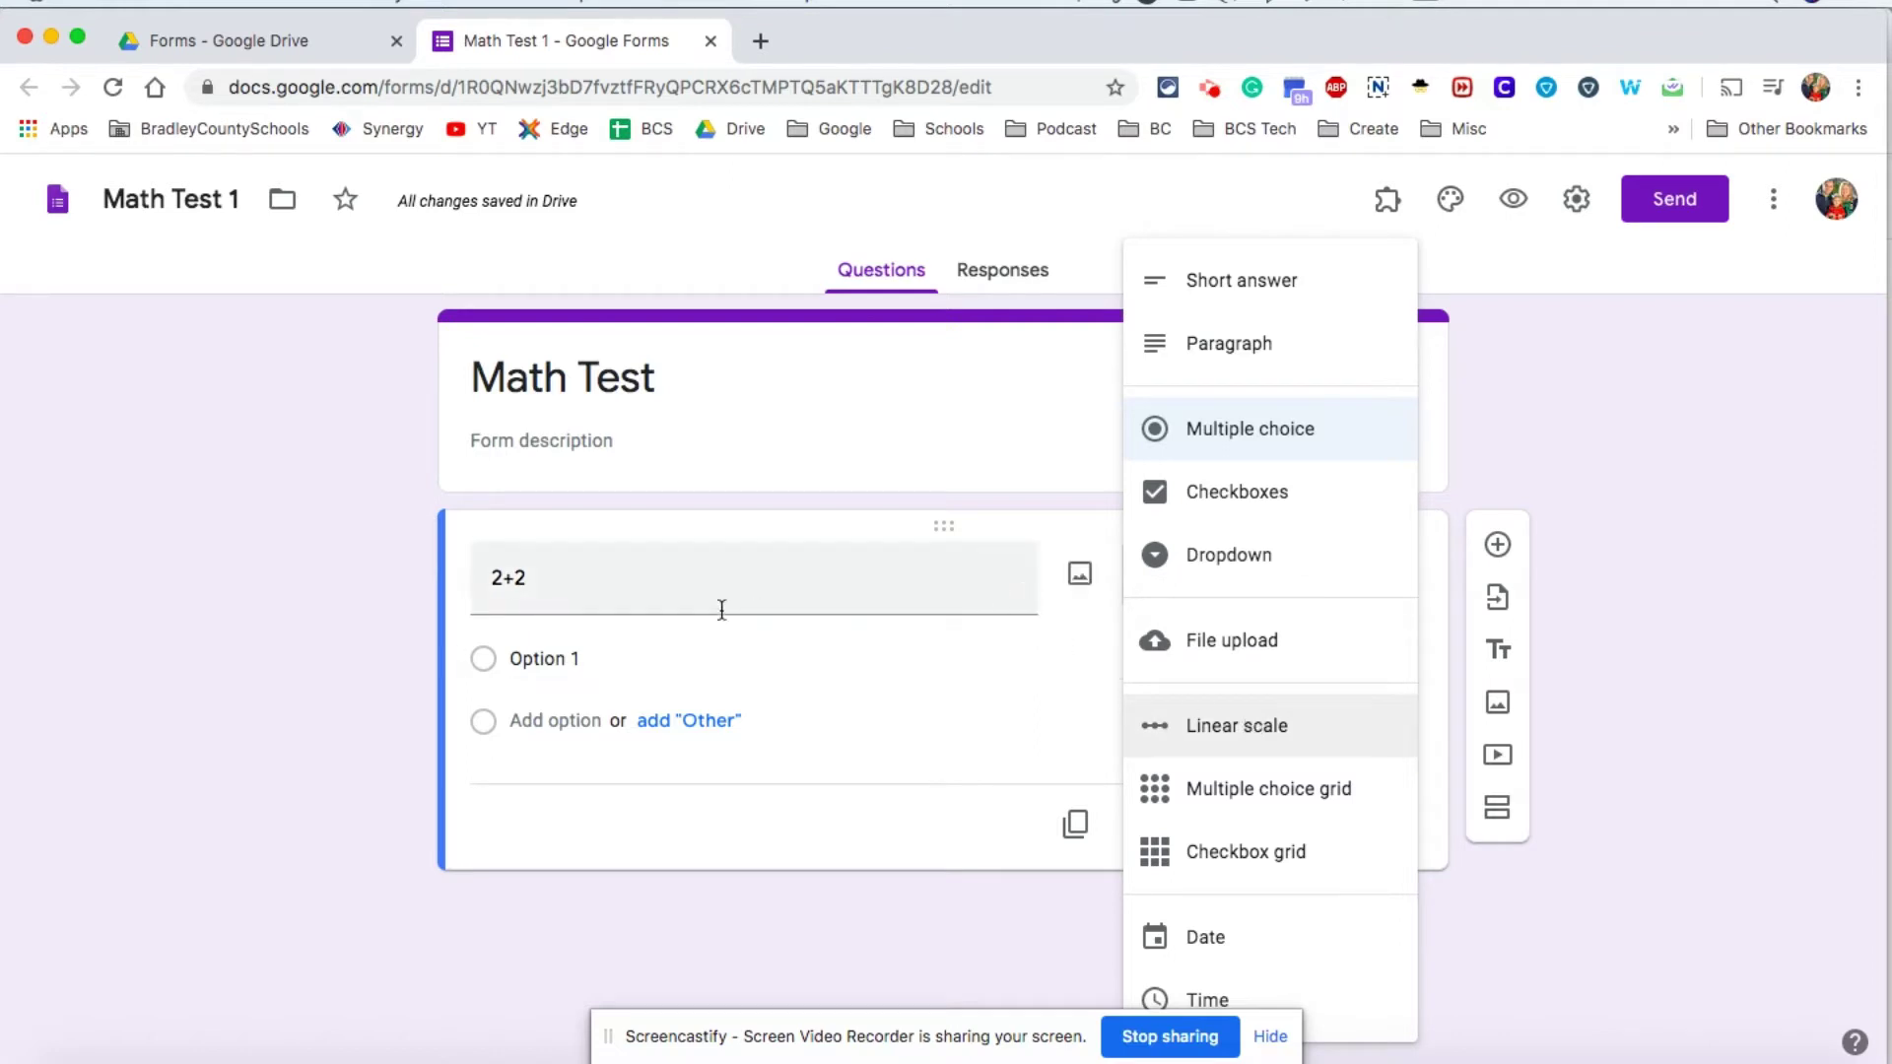
left_click(543, 659)
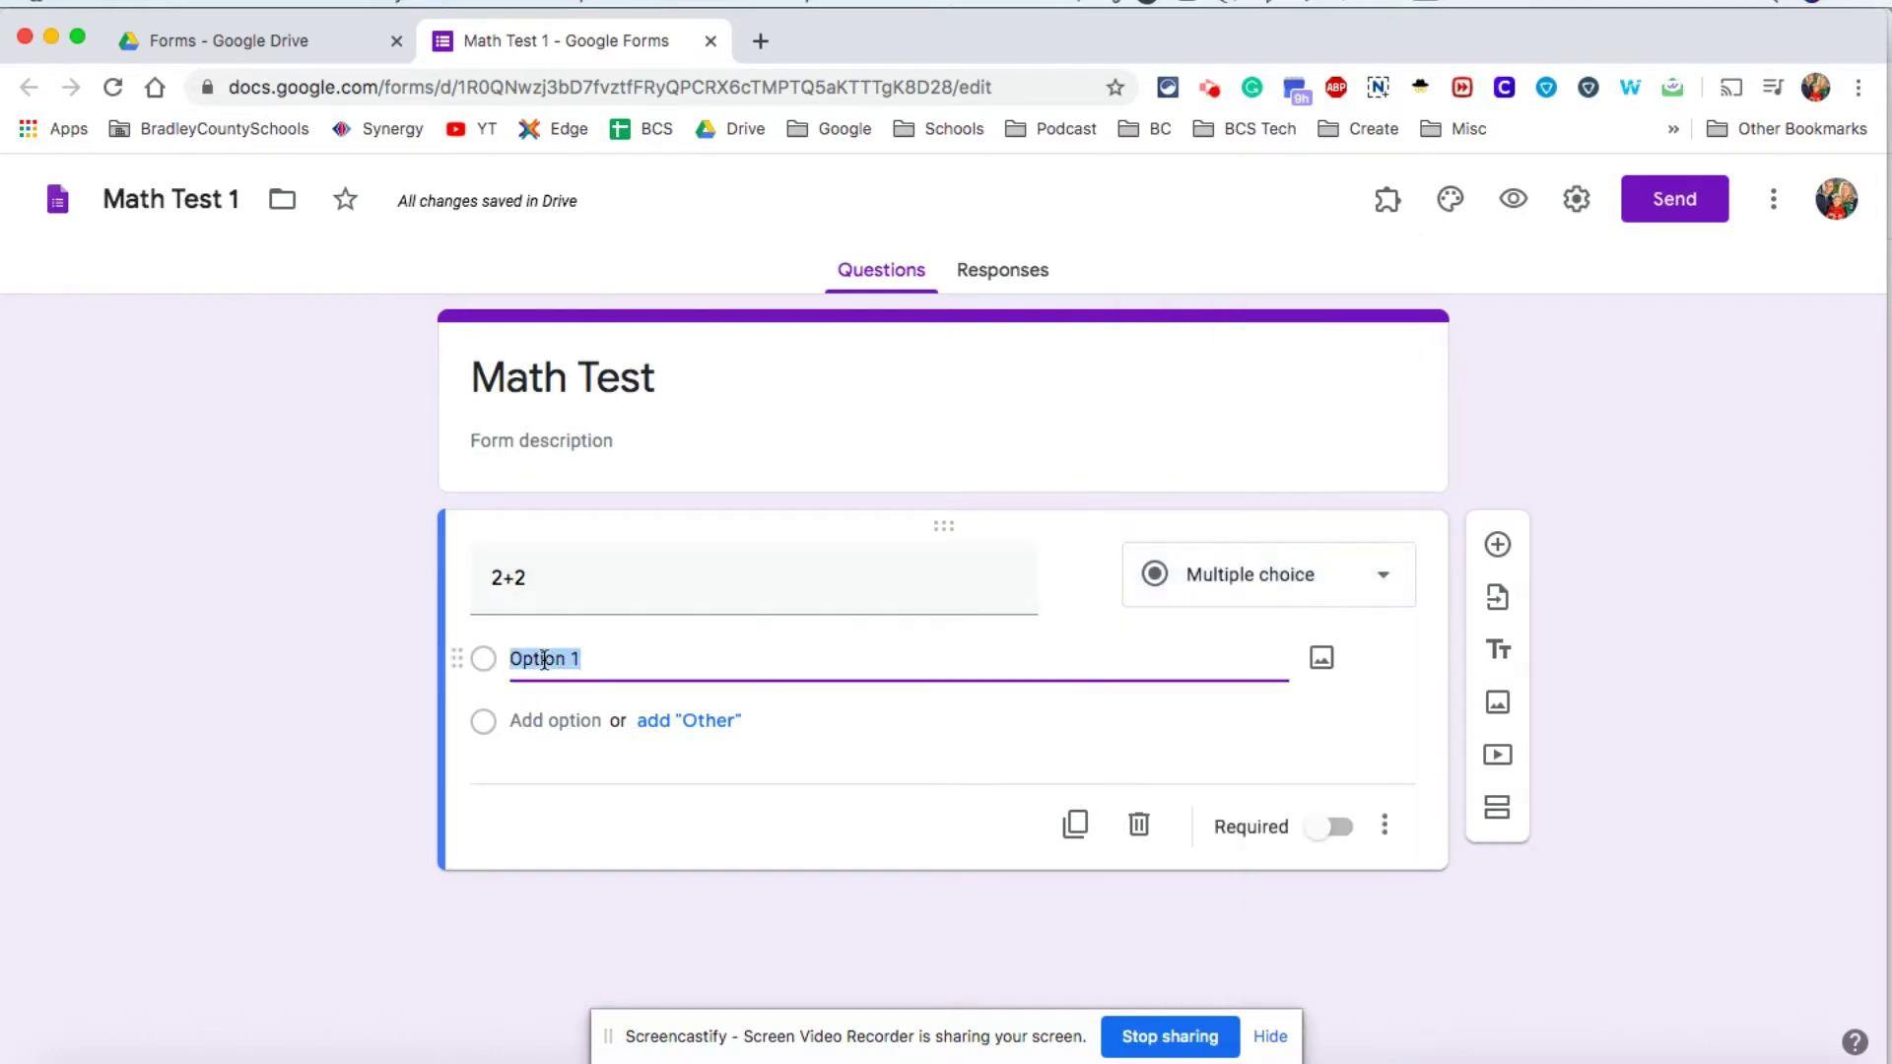
type("1")
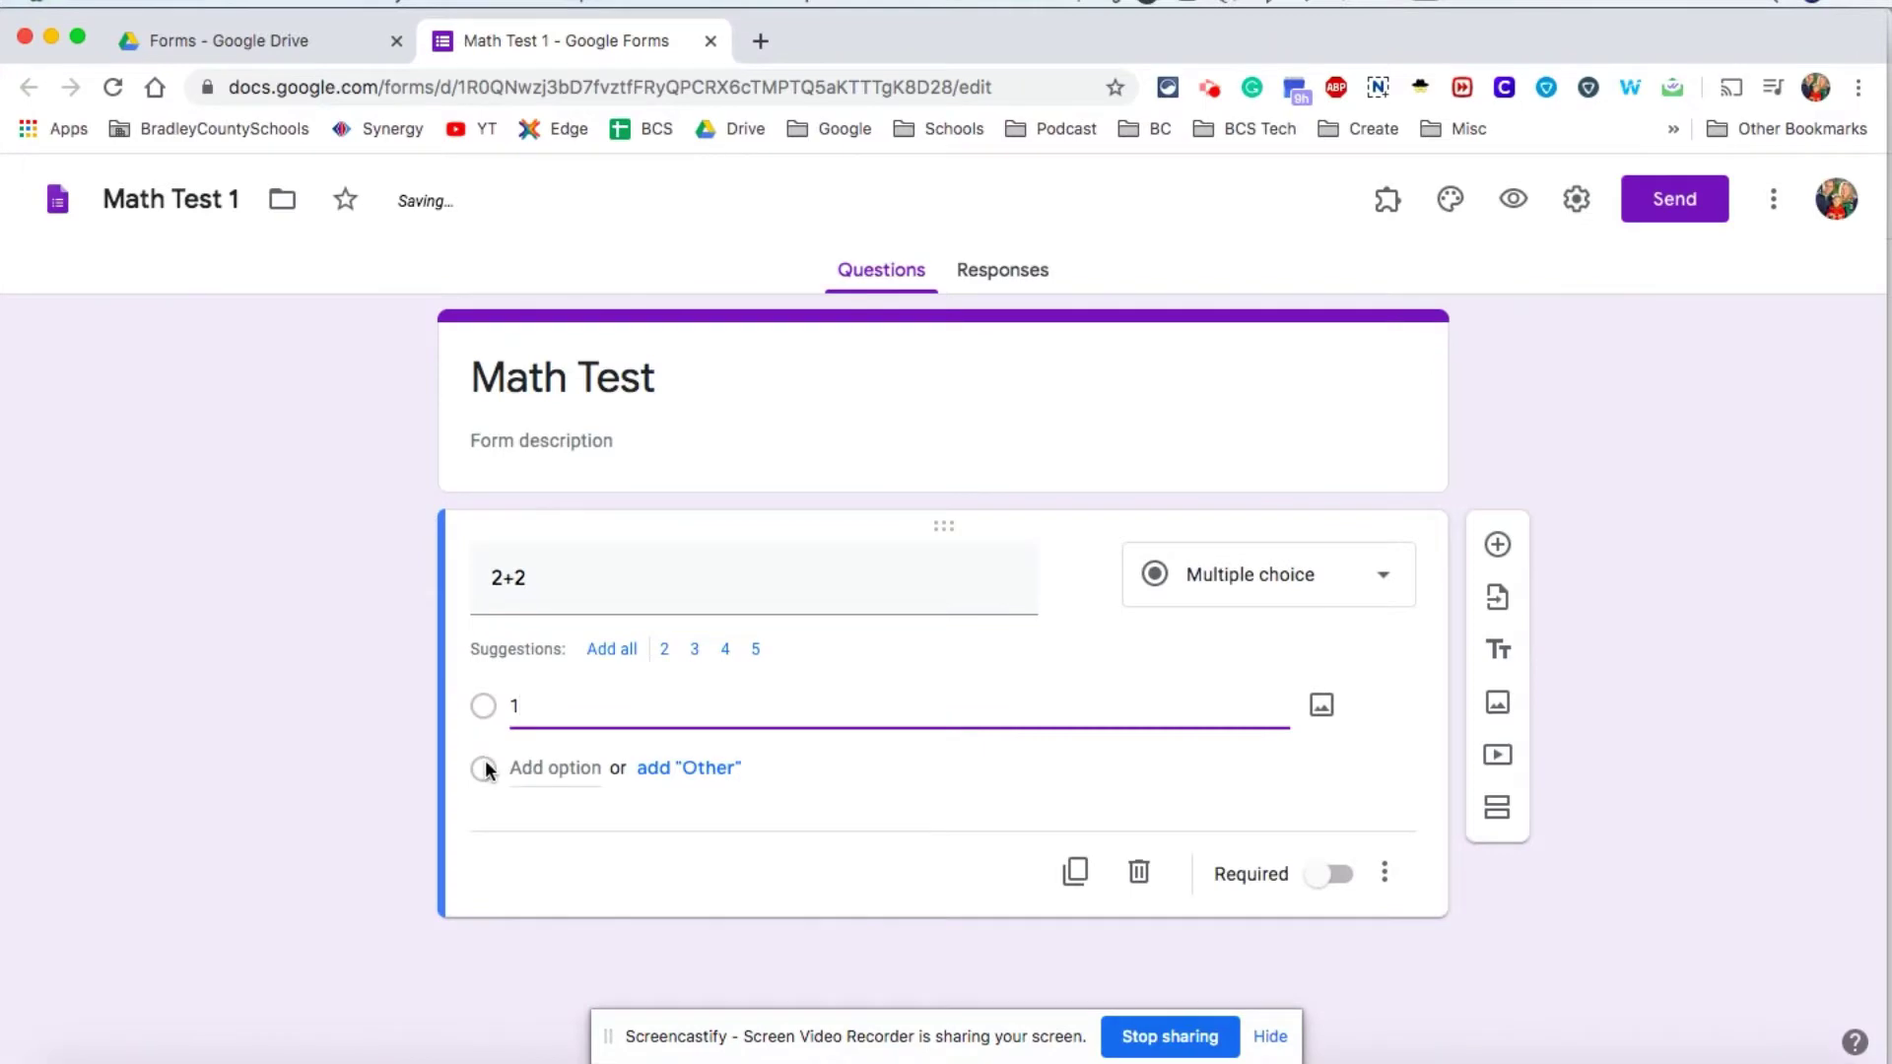
left_click(664, 649)
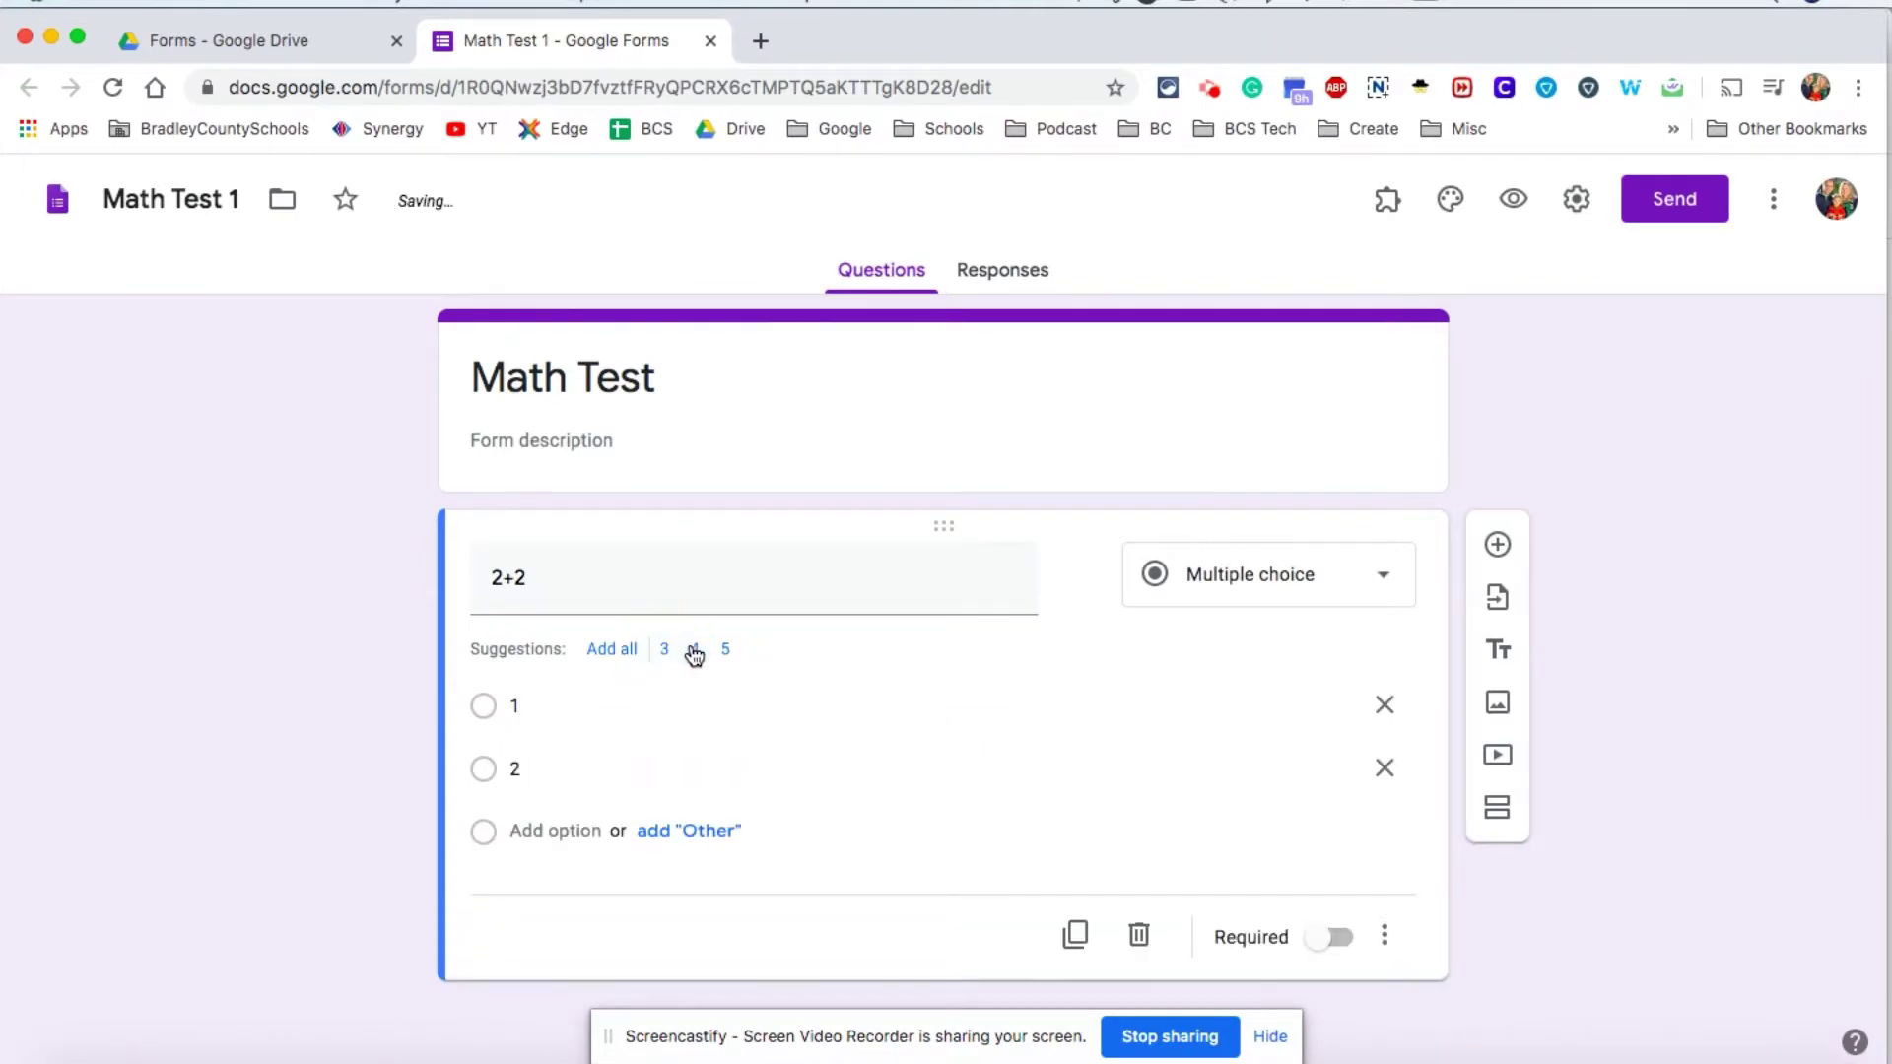
left_click(695, 650)
left_click(695, 649)
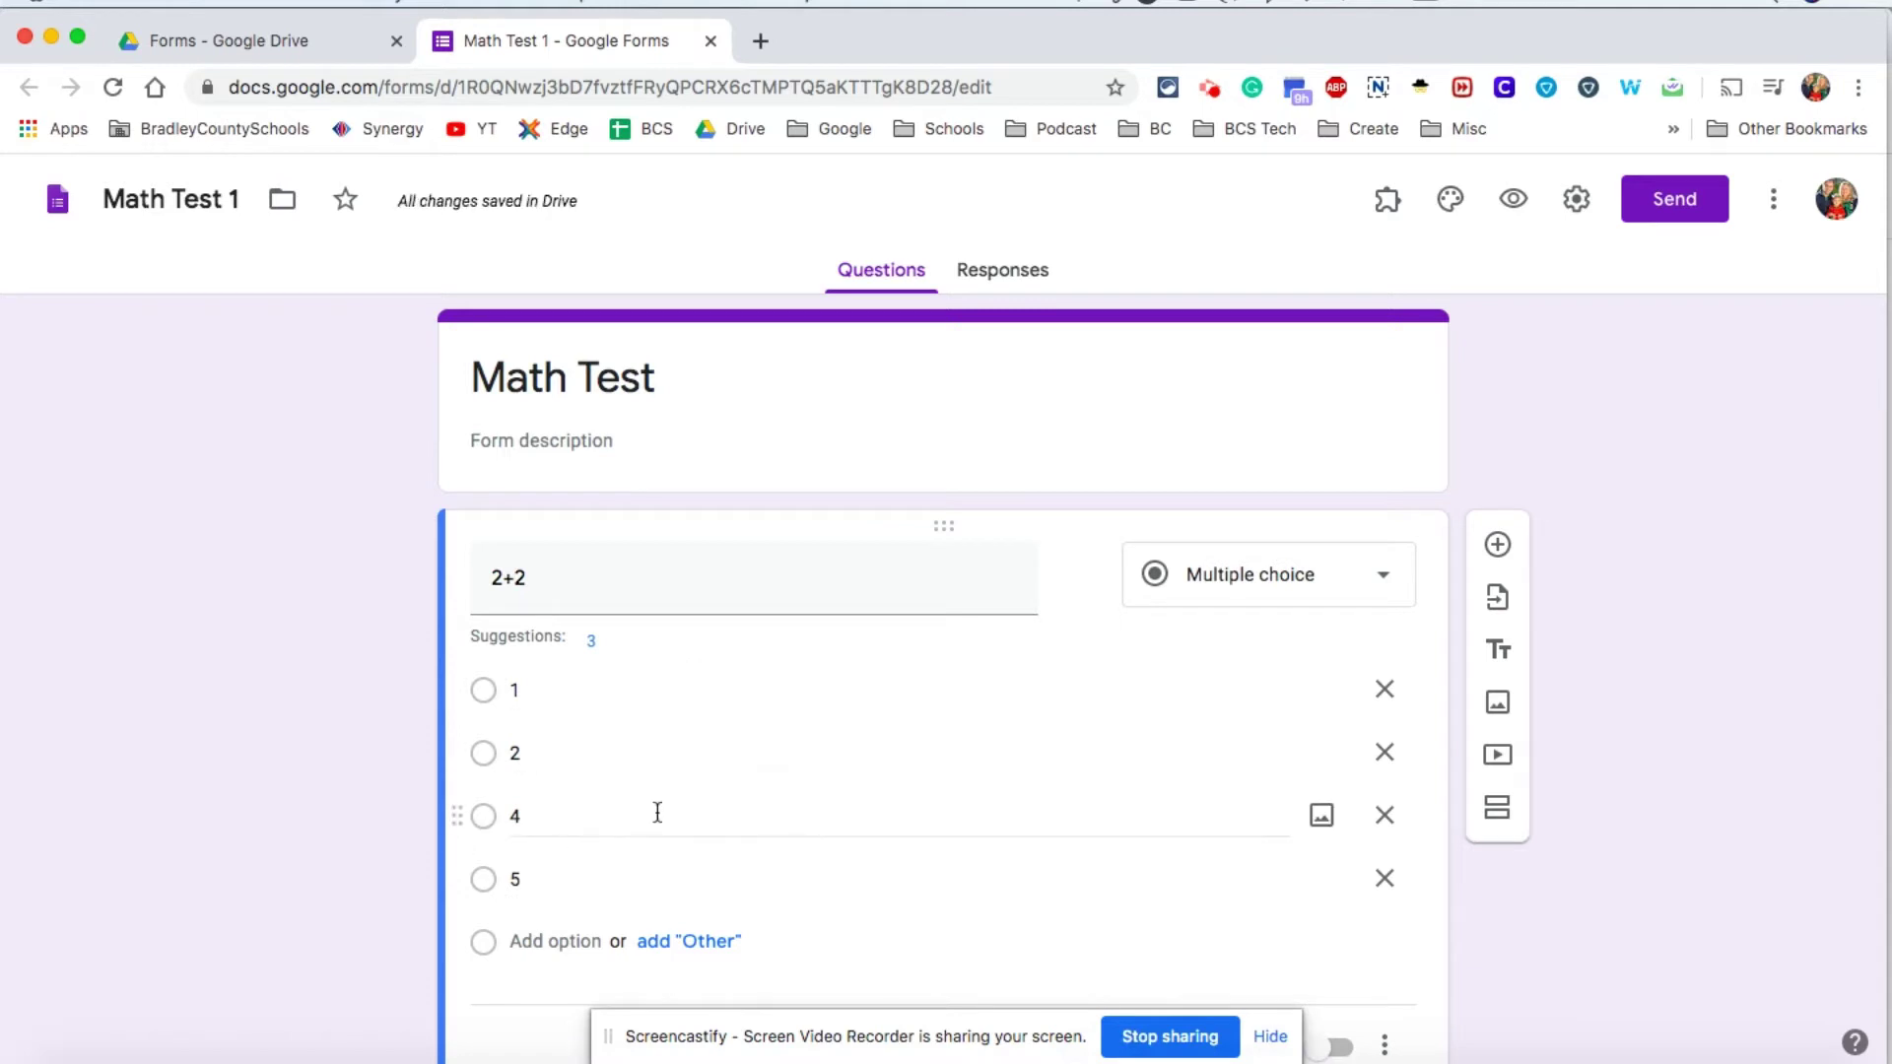
scroll(684, 895, "down", 2)
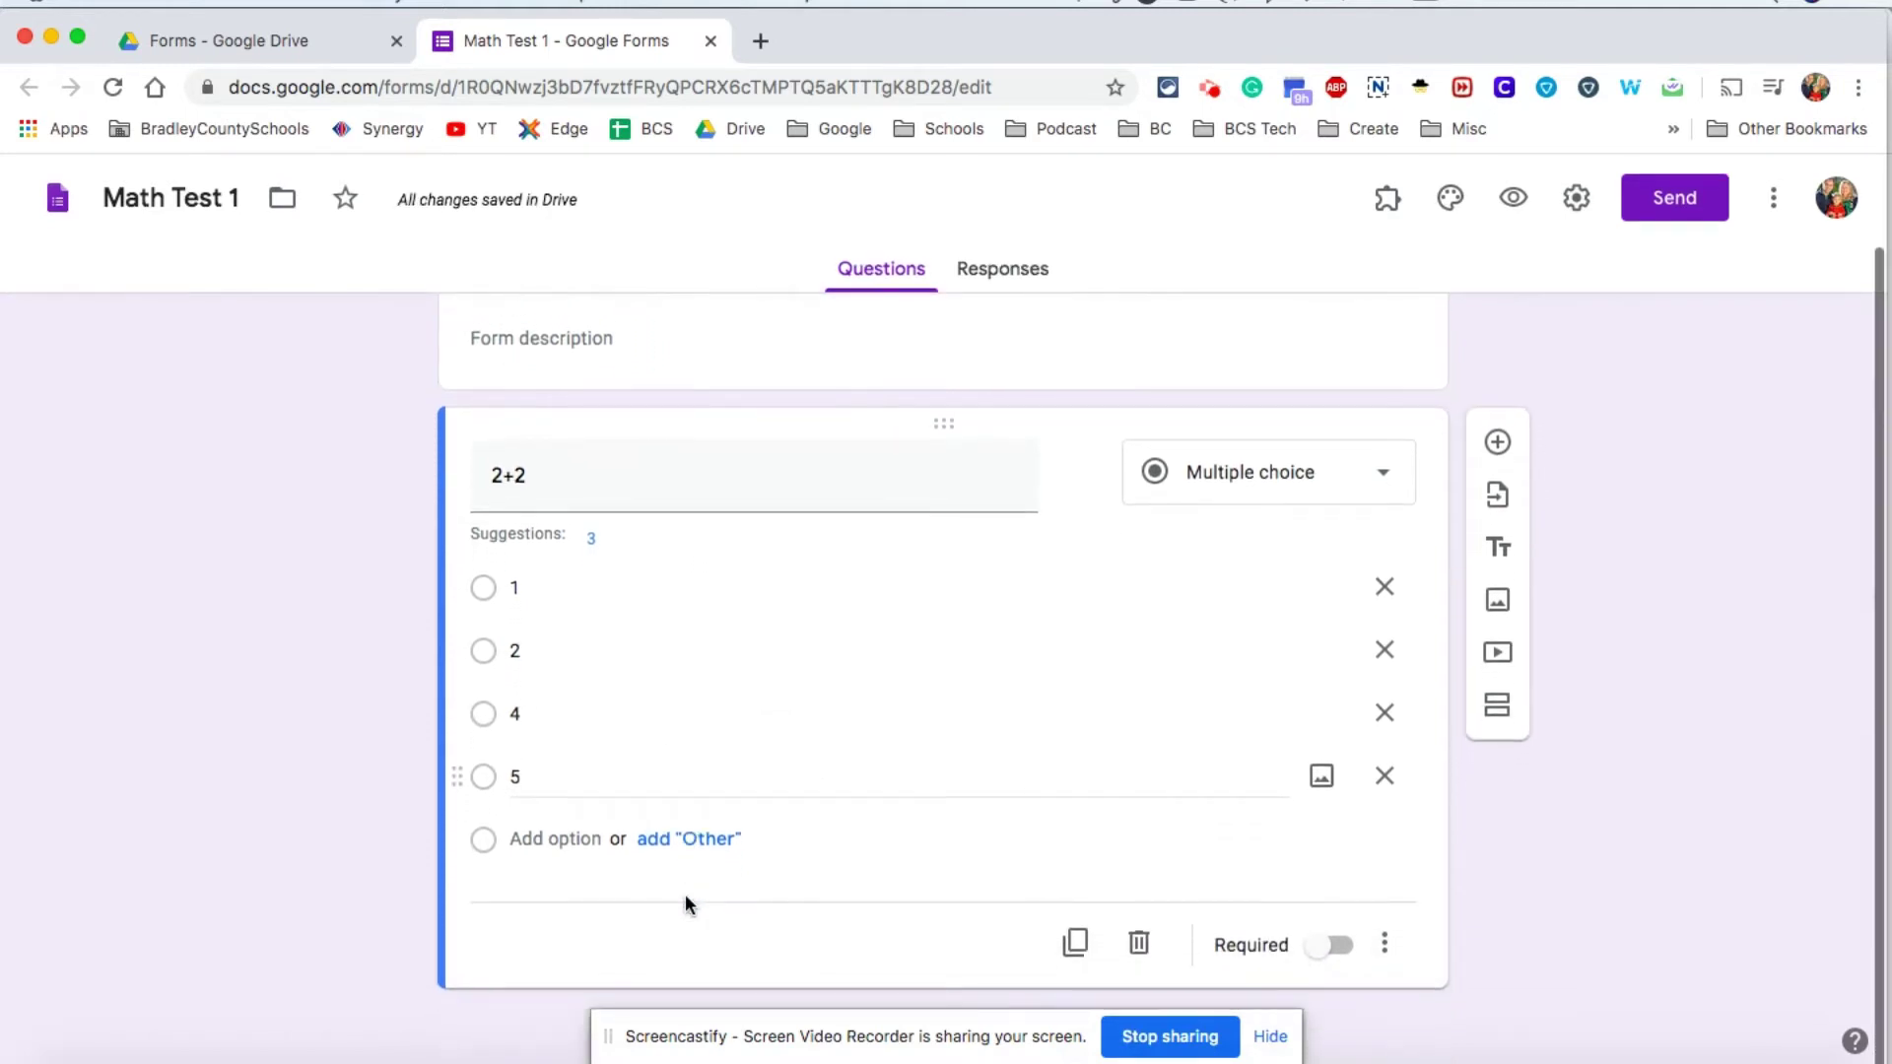
left_click(1332, 952)
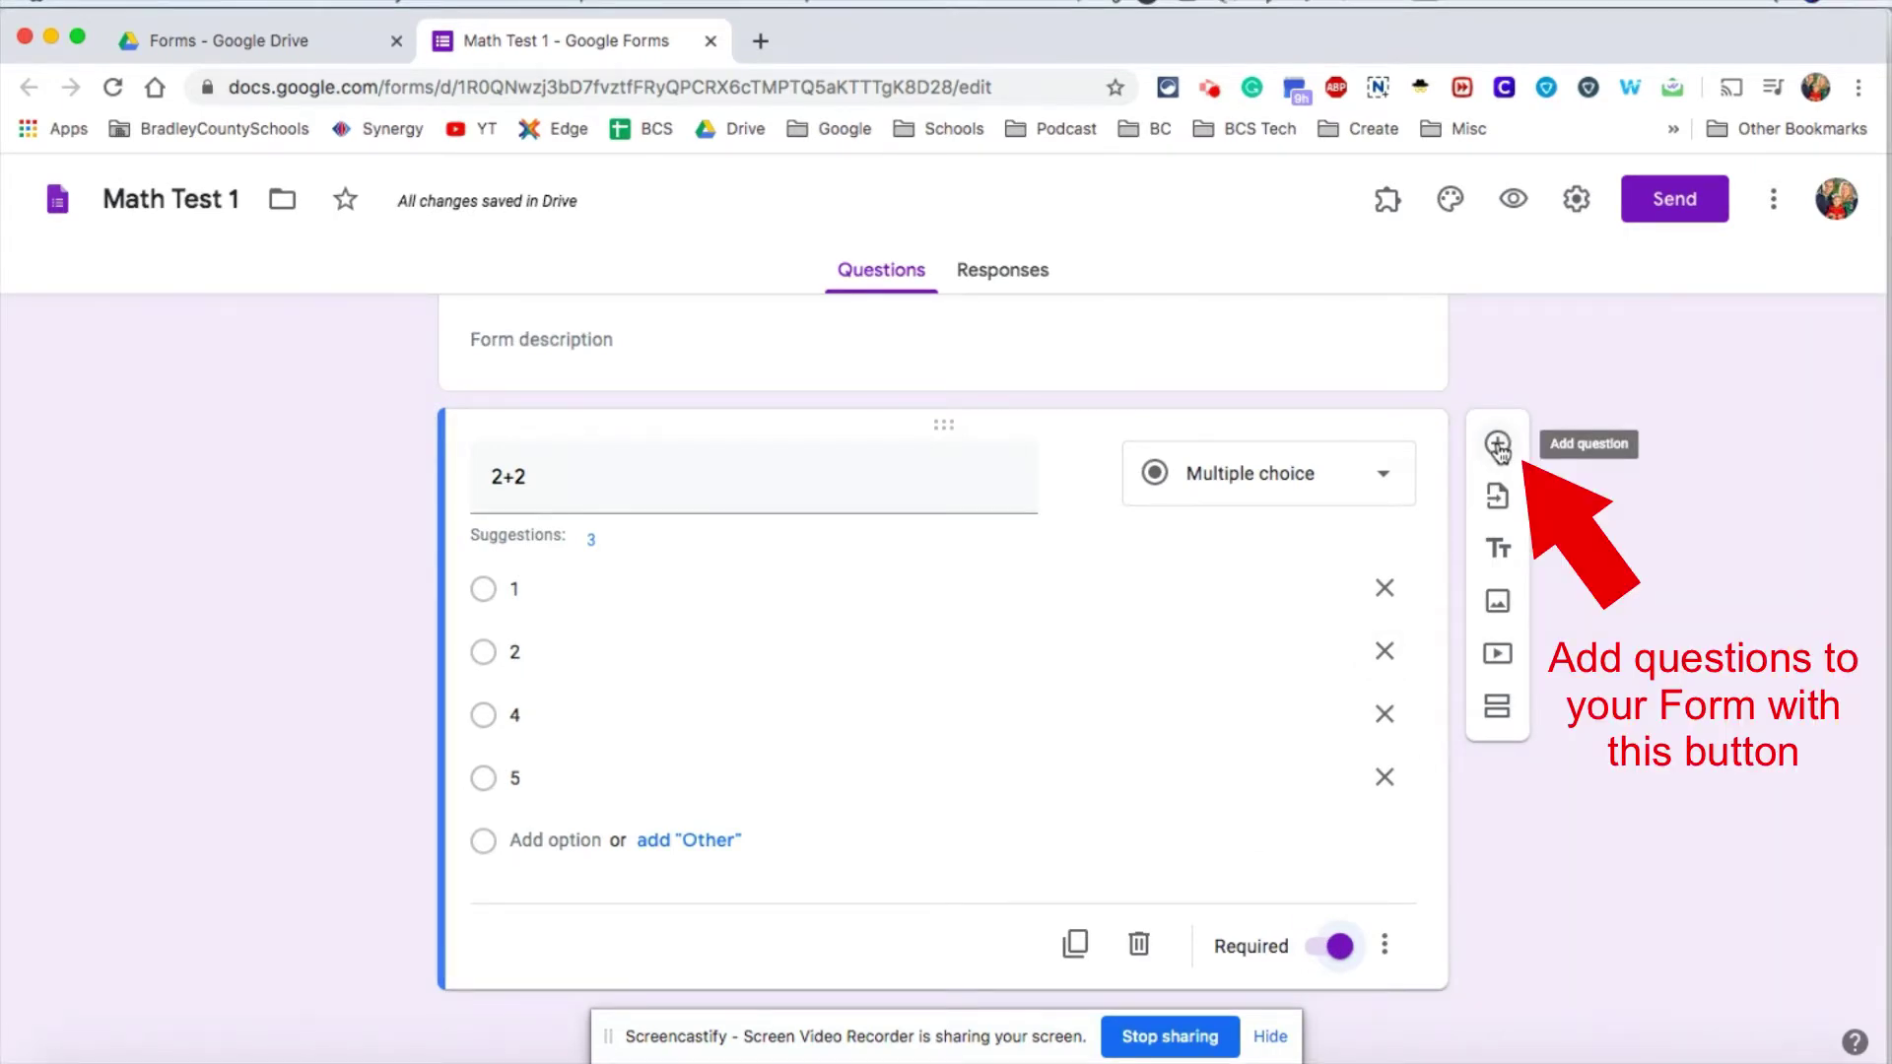
Step: Add a required '3-1' question with choices 1, 2 and 3, then insert a blank question
left_click(1497, 444)
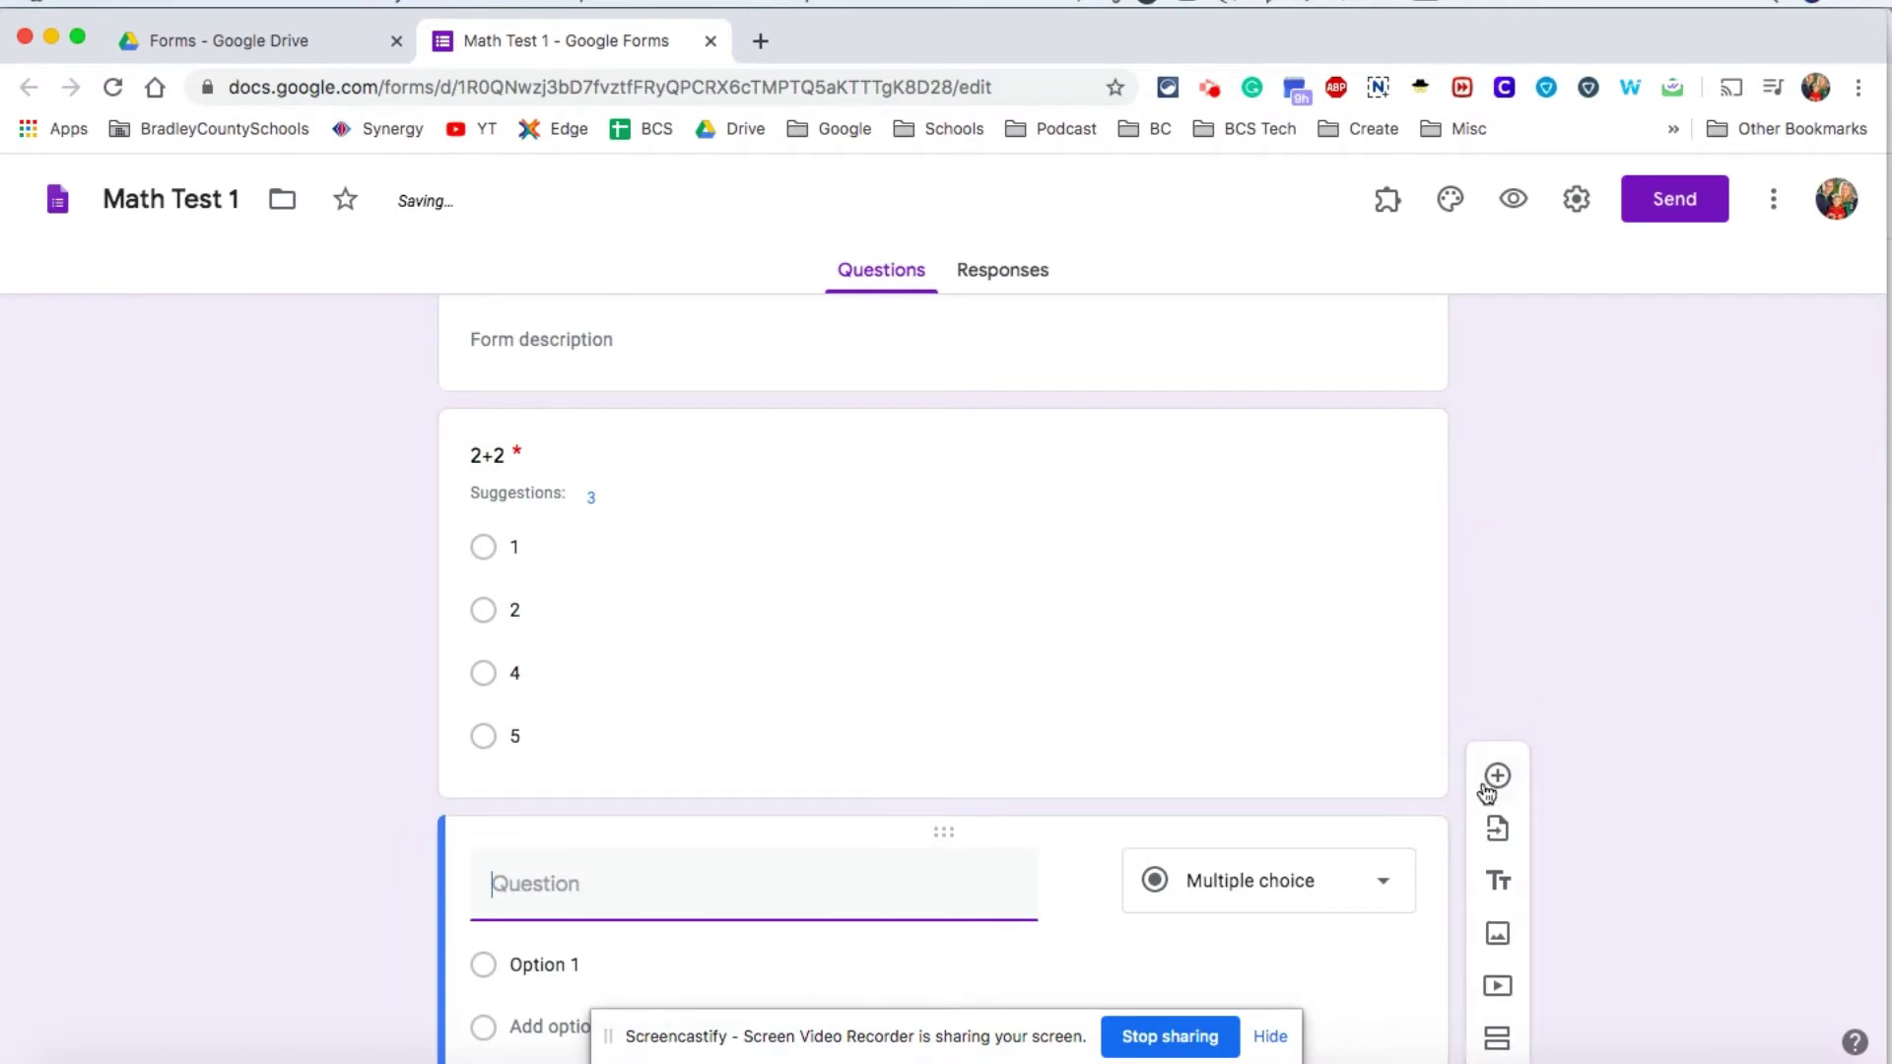
scroll(1488, 789, "down", 3)
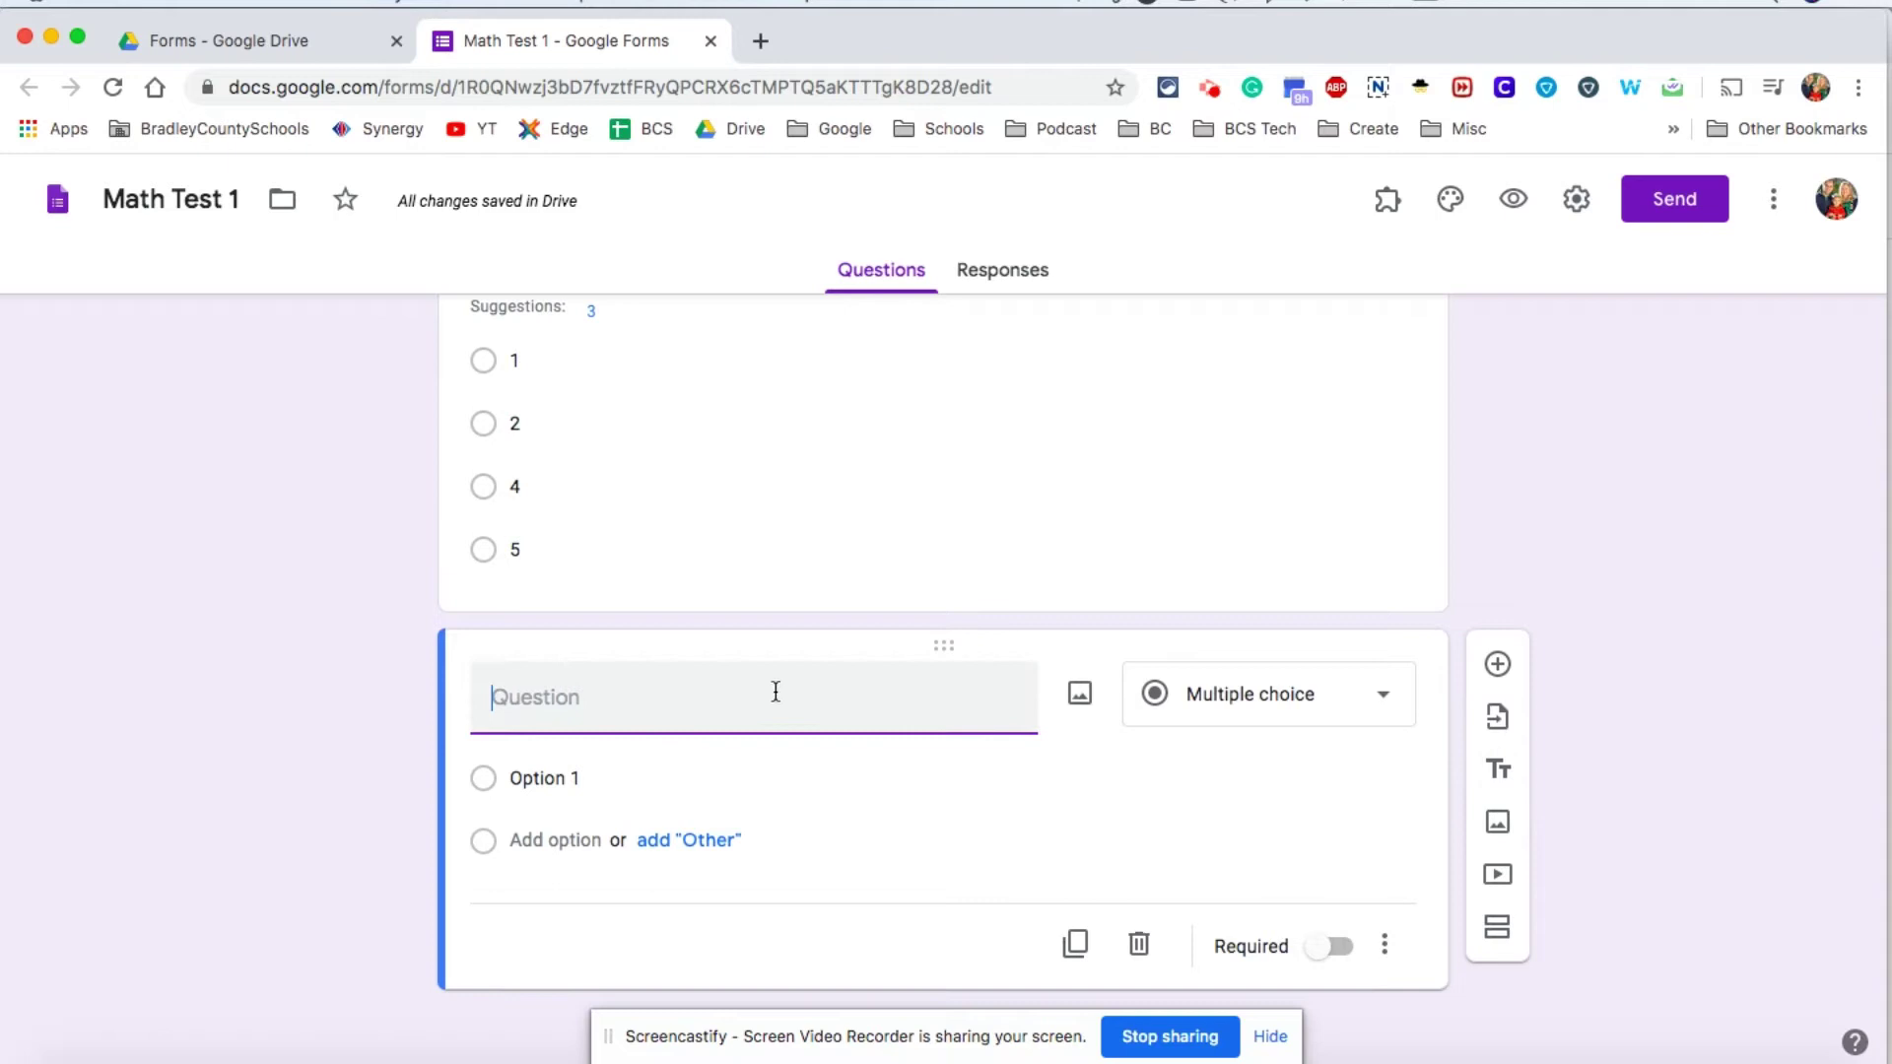
type("3-1")
left_click(481, 780)
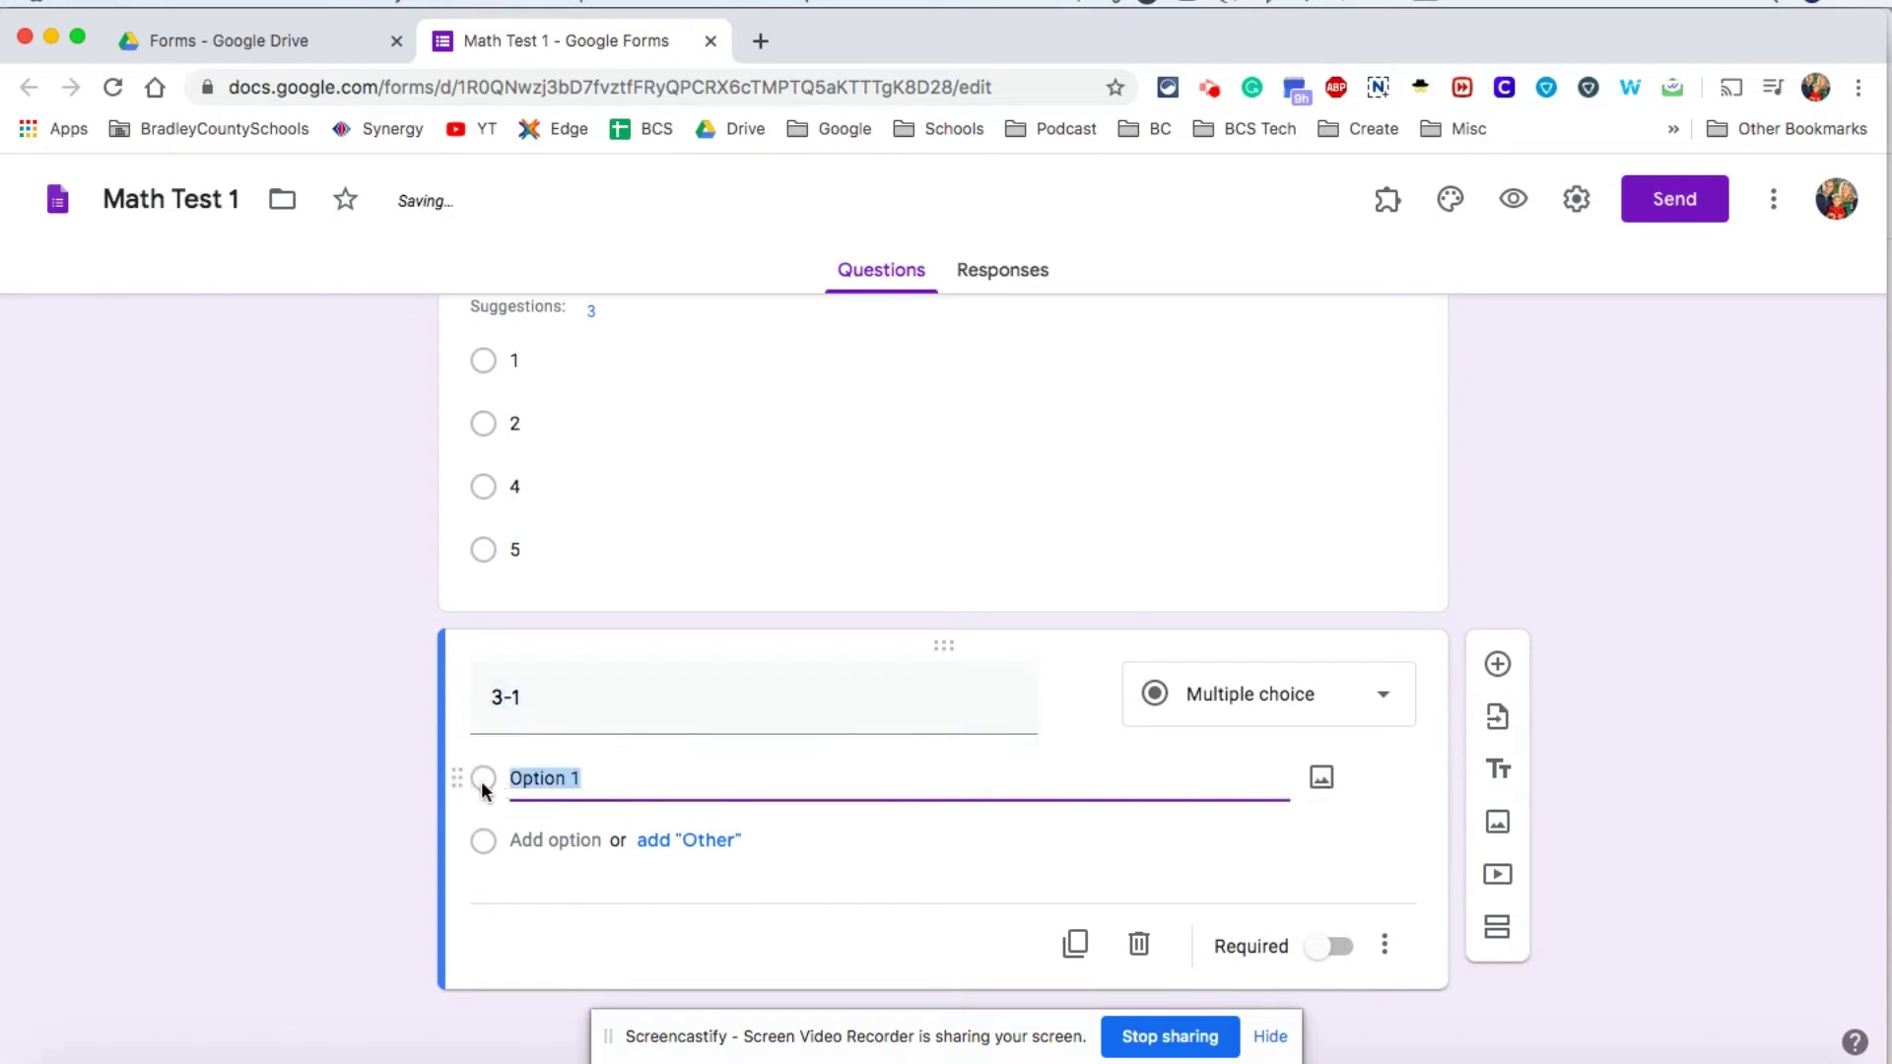
type("1")
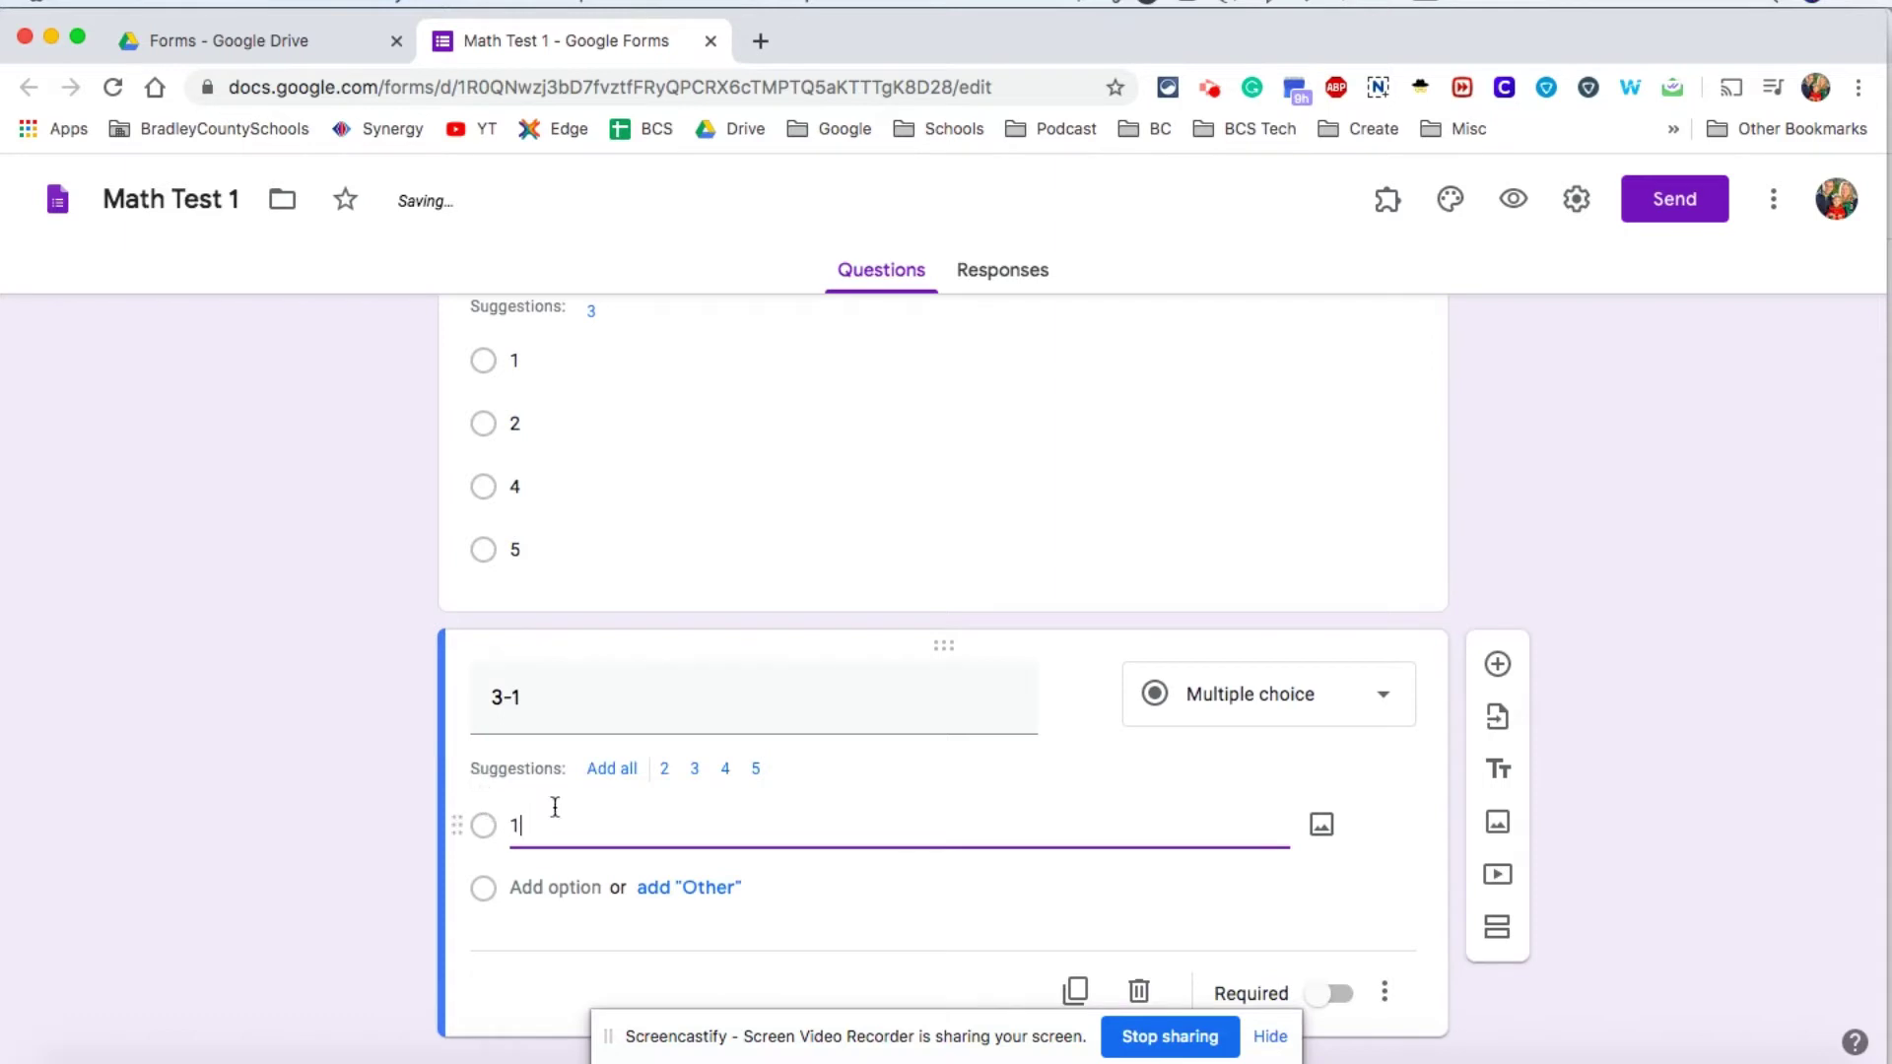
left_click(538, 888)
left_click(532, 949)
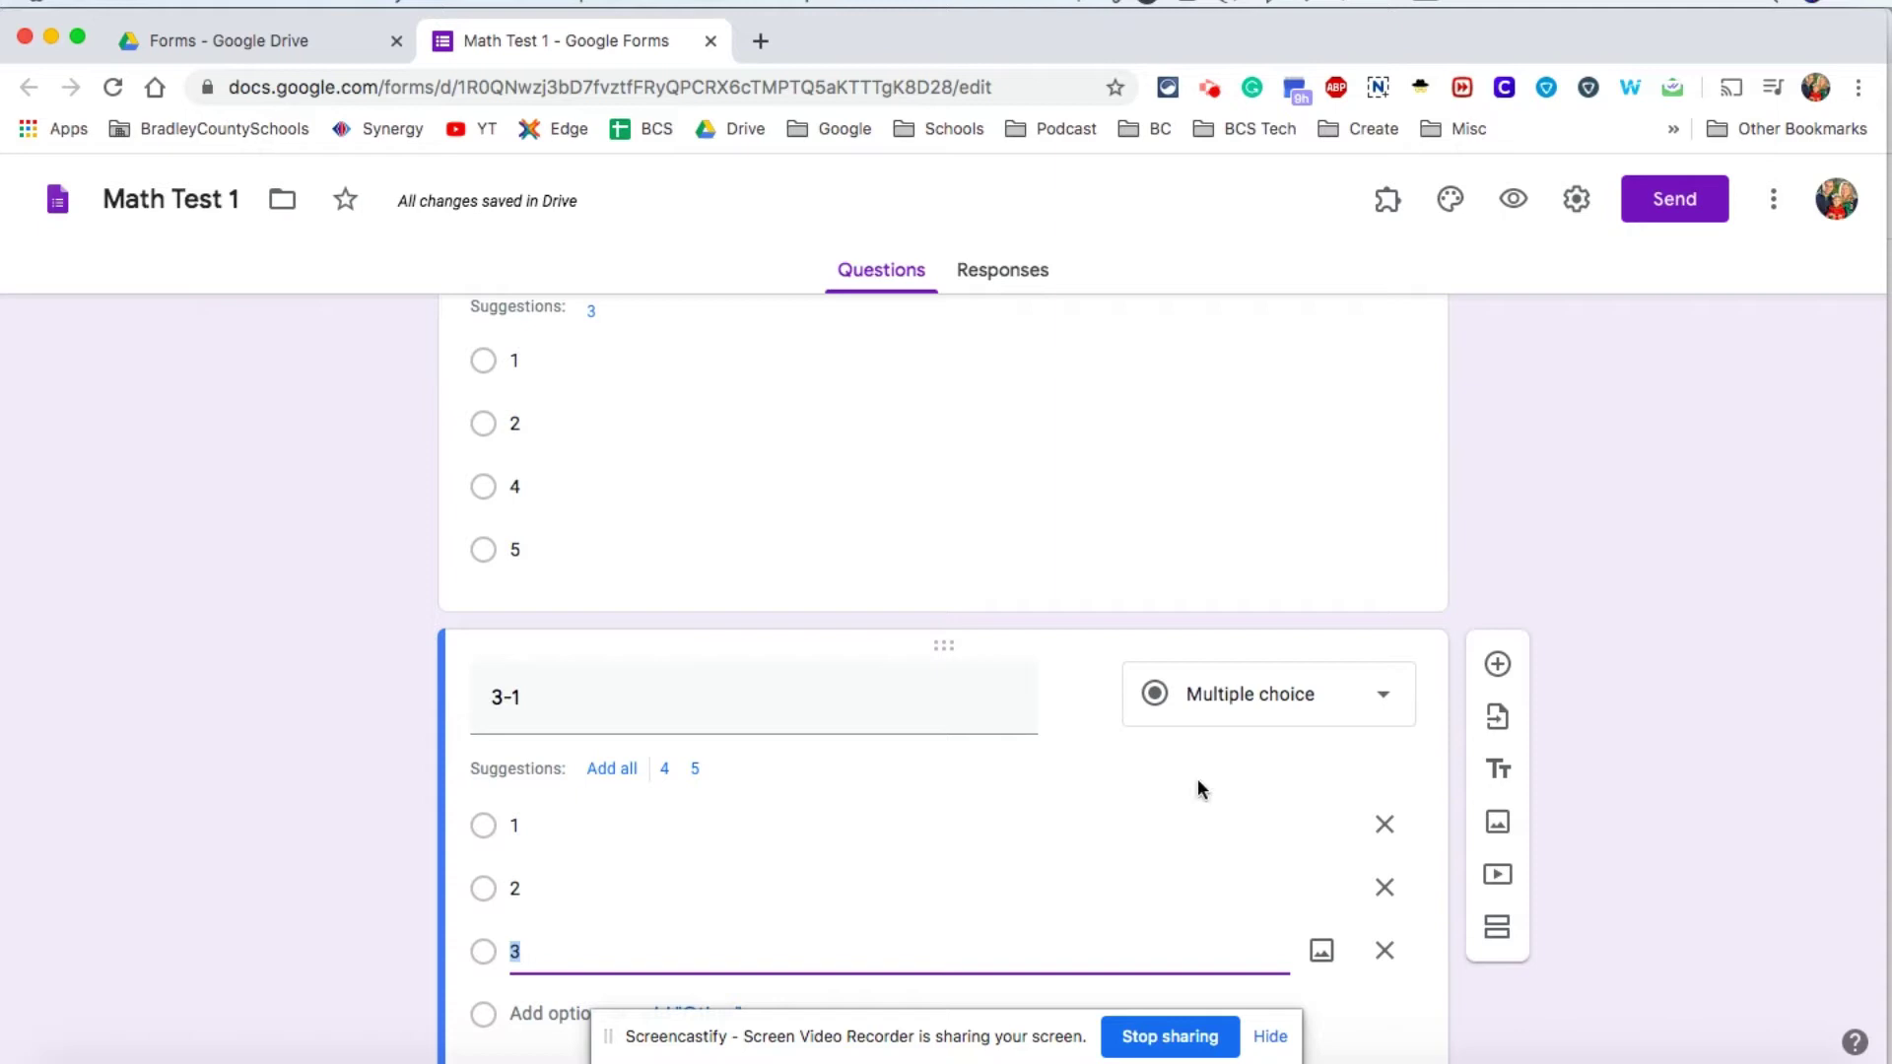
scroll(1435, 857, "down", 1)
scroll(1434, 849, "down", 3)
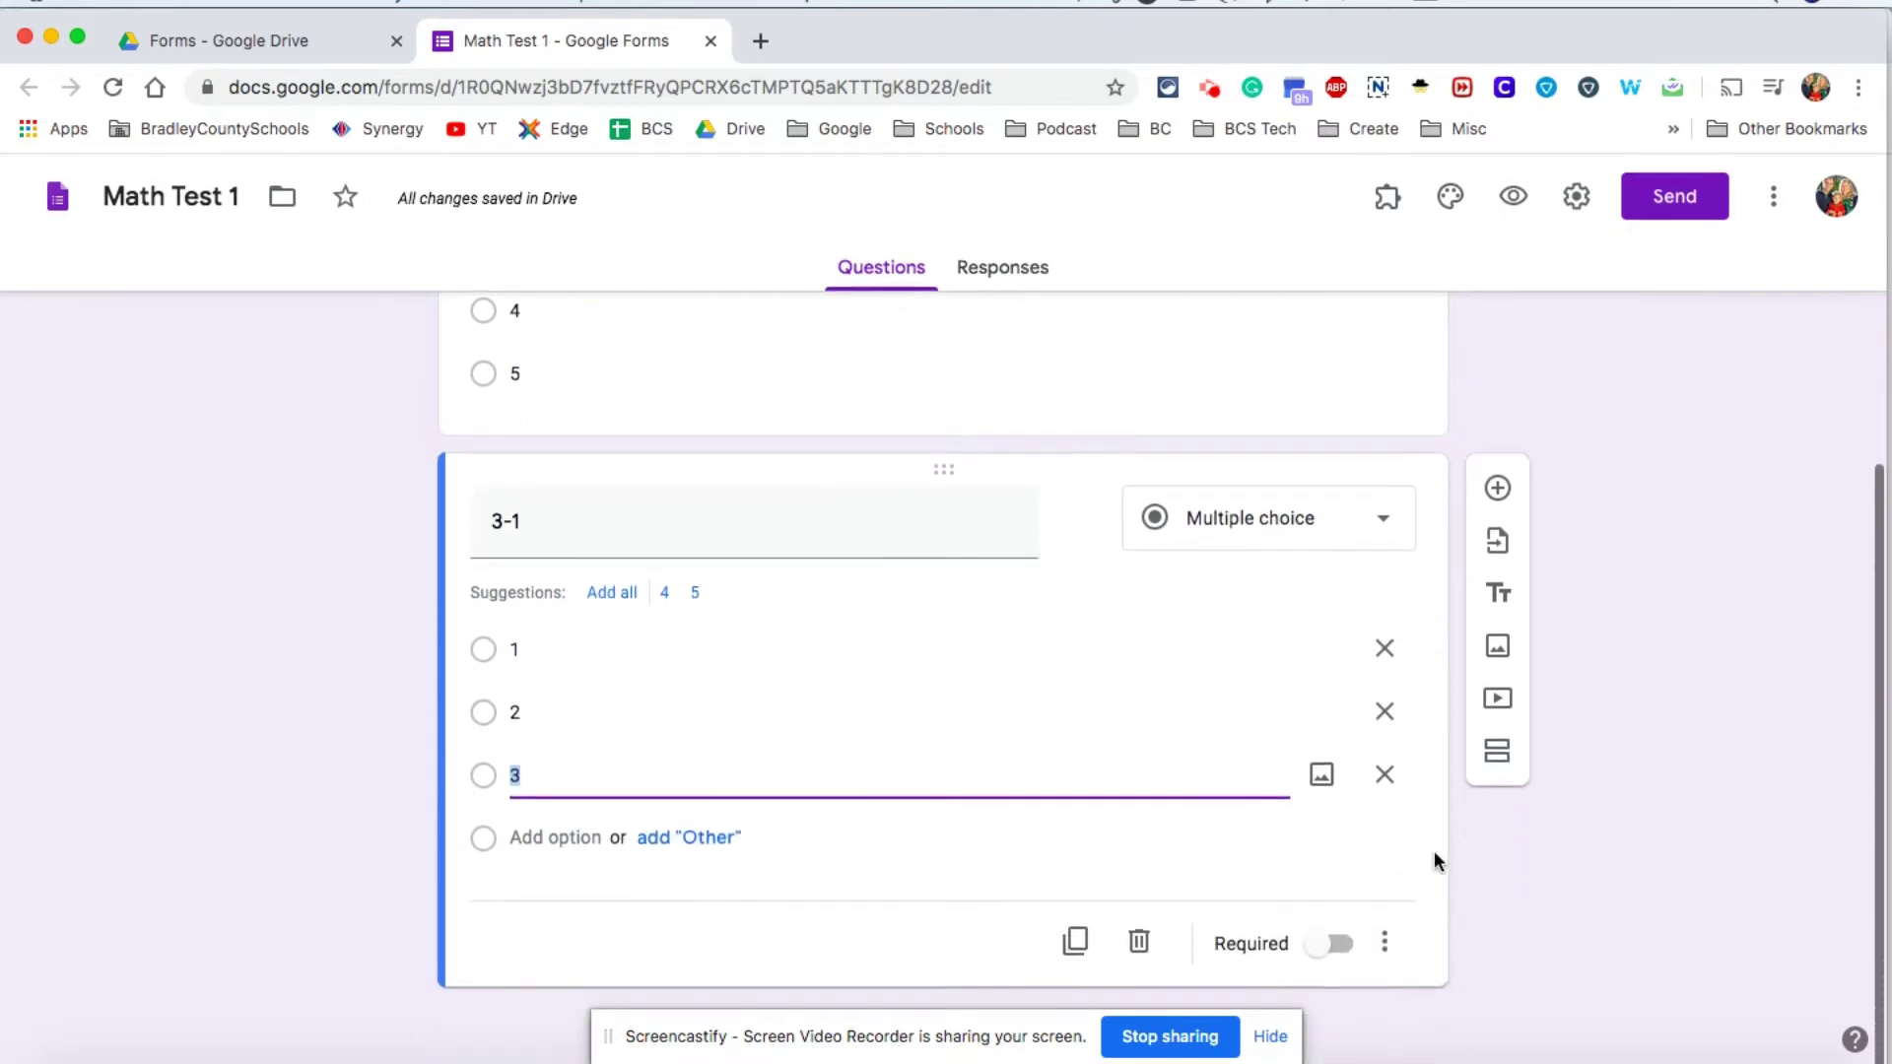
left_click(1332, 949)
left_click(1499, 492)
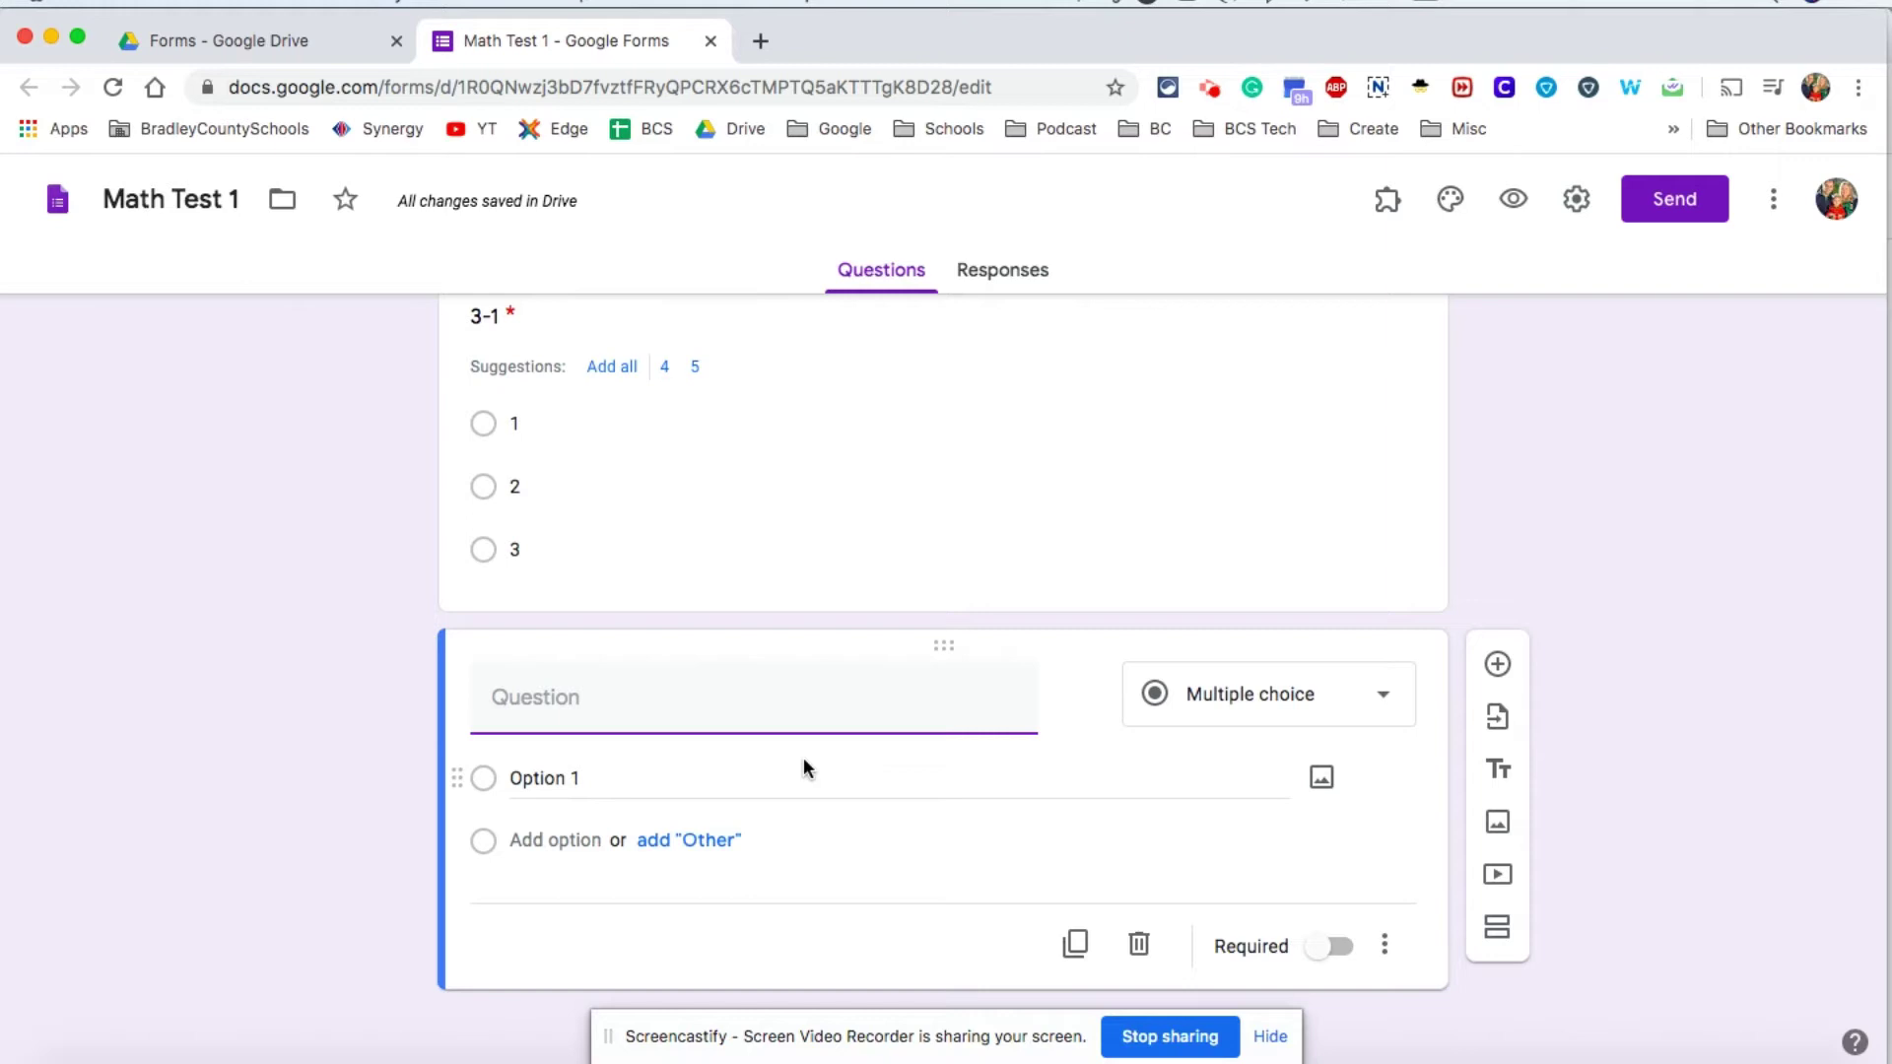
Step: Write 'Who is your favorite teacher' as a required Short answer question
type("Wo")
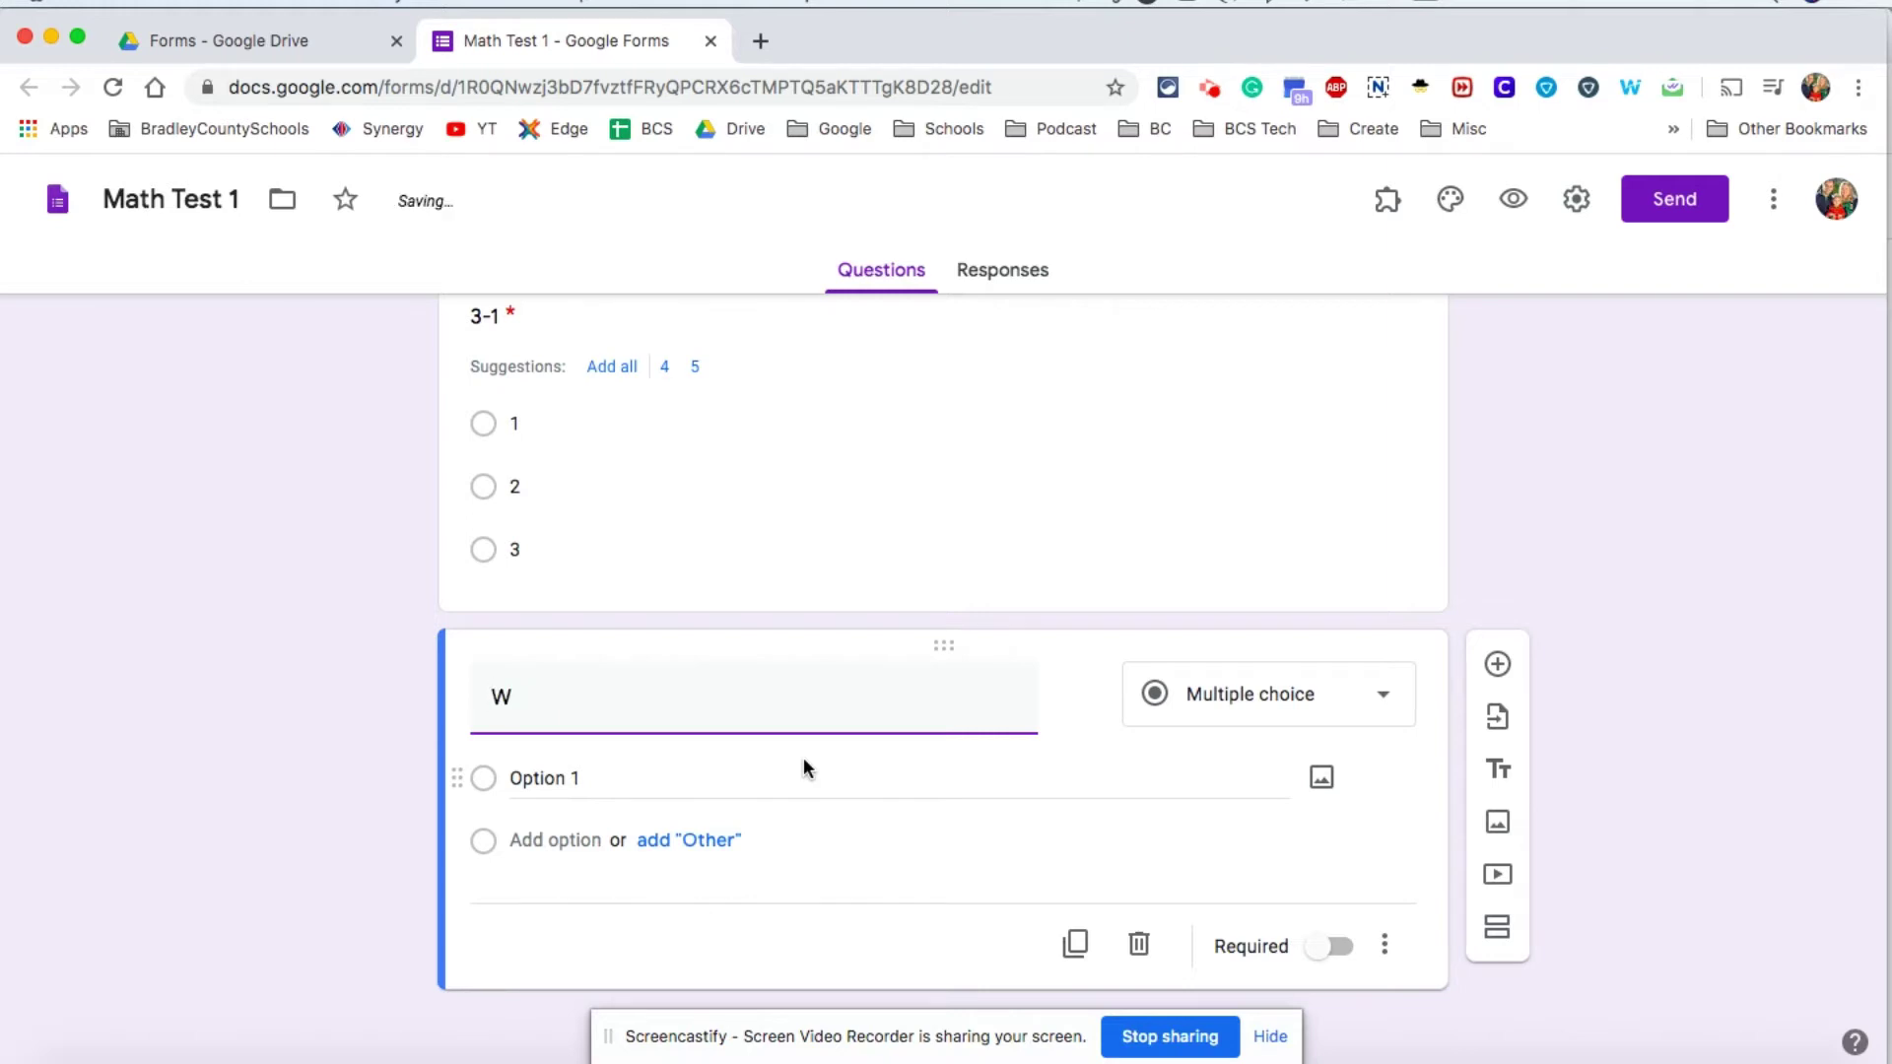
key("BackSpace")
key("BackSpace")
type("ho is your favorite teacher")
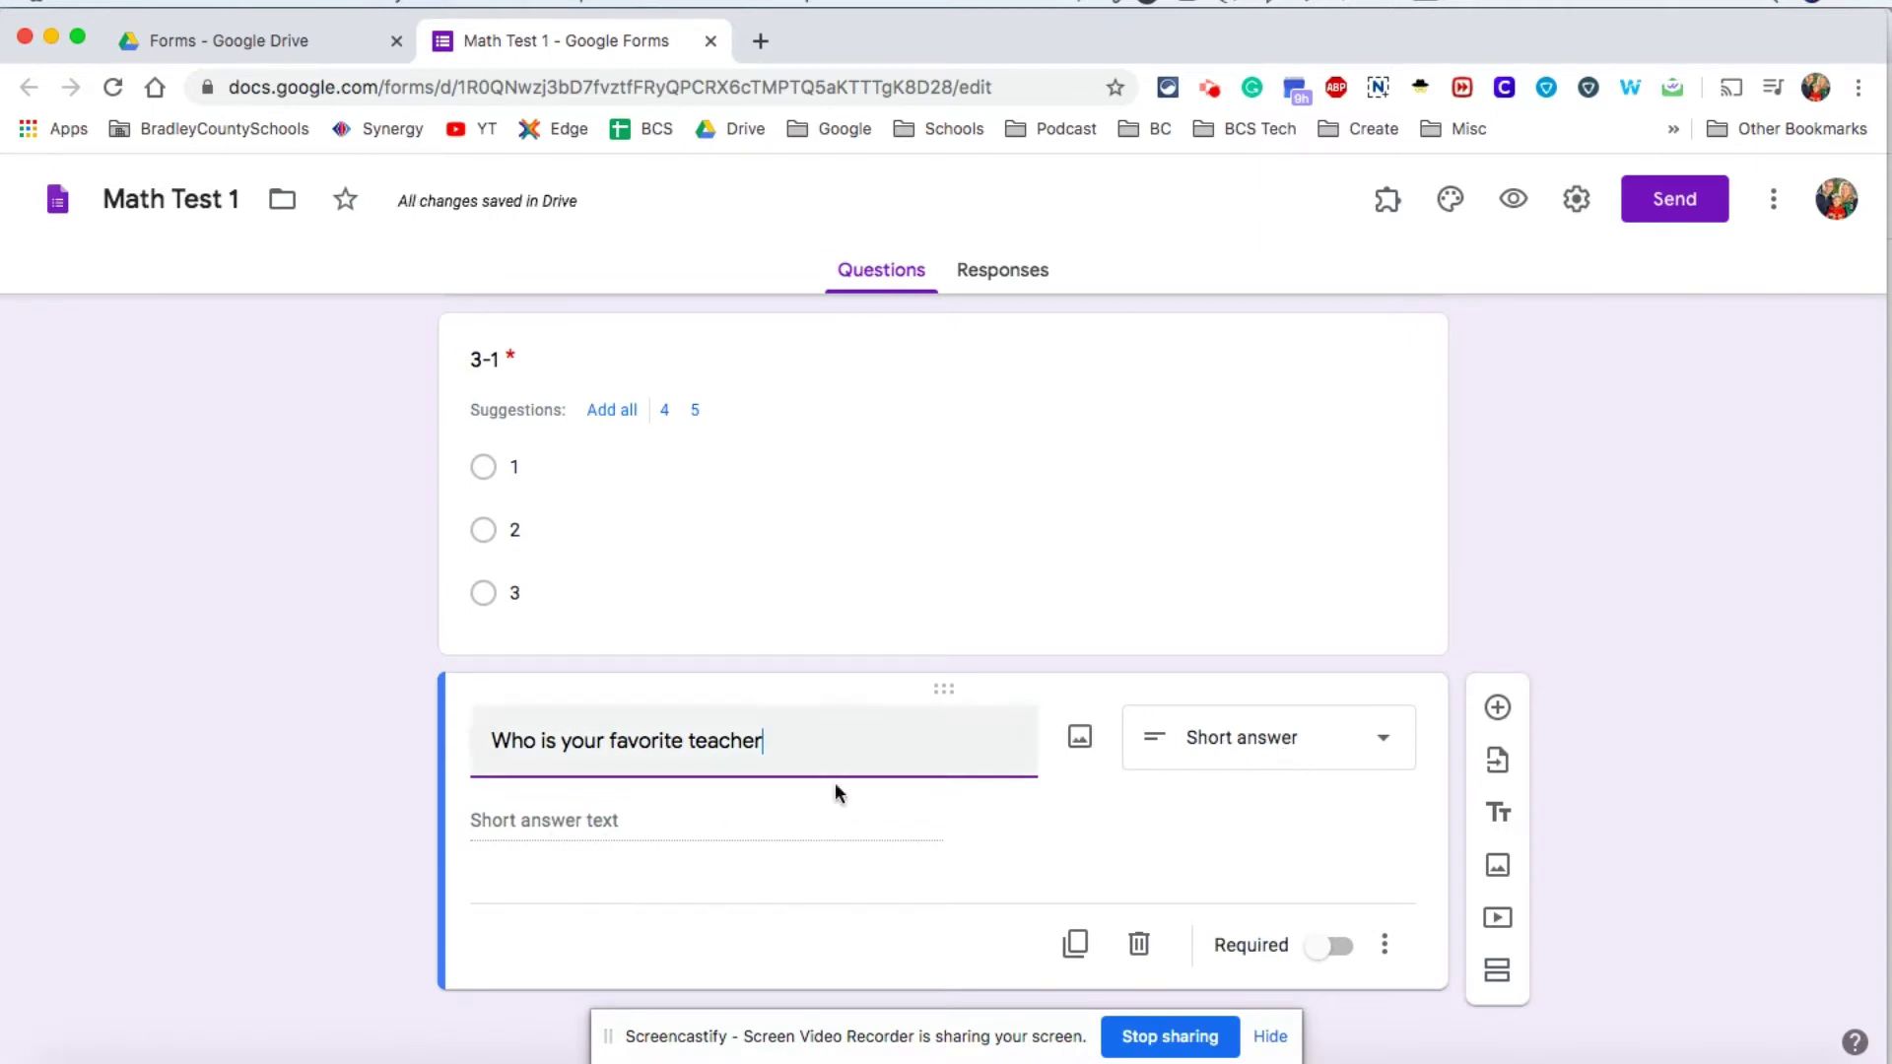
left_click(1328, 765)
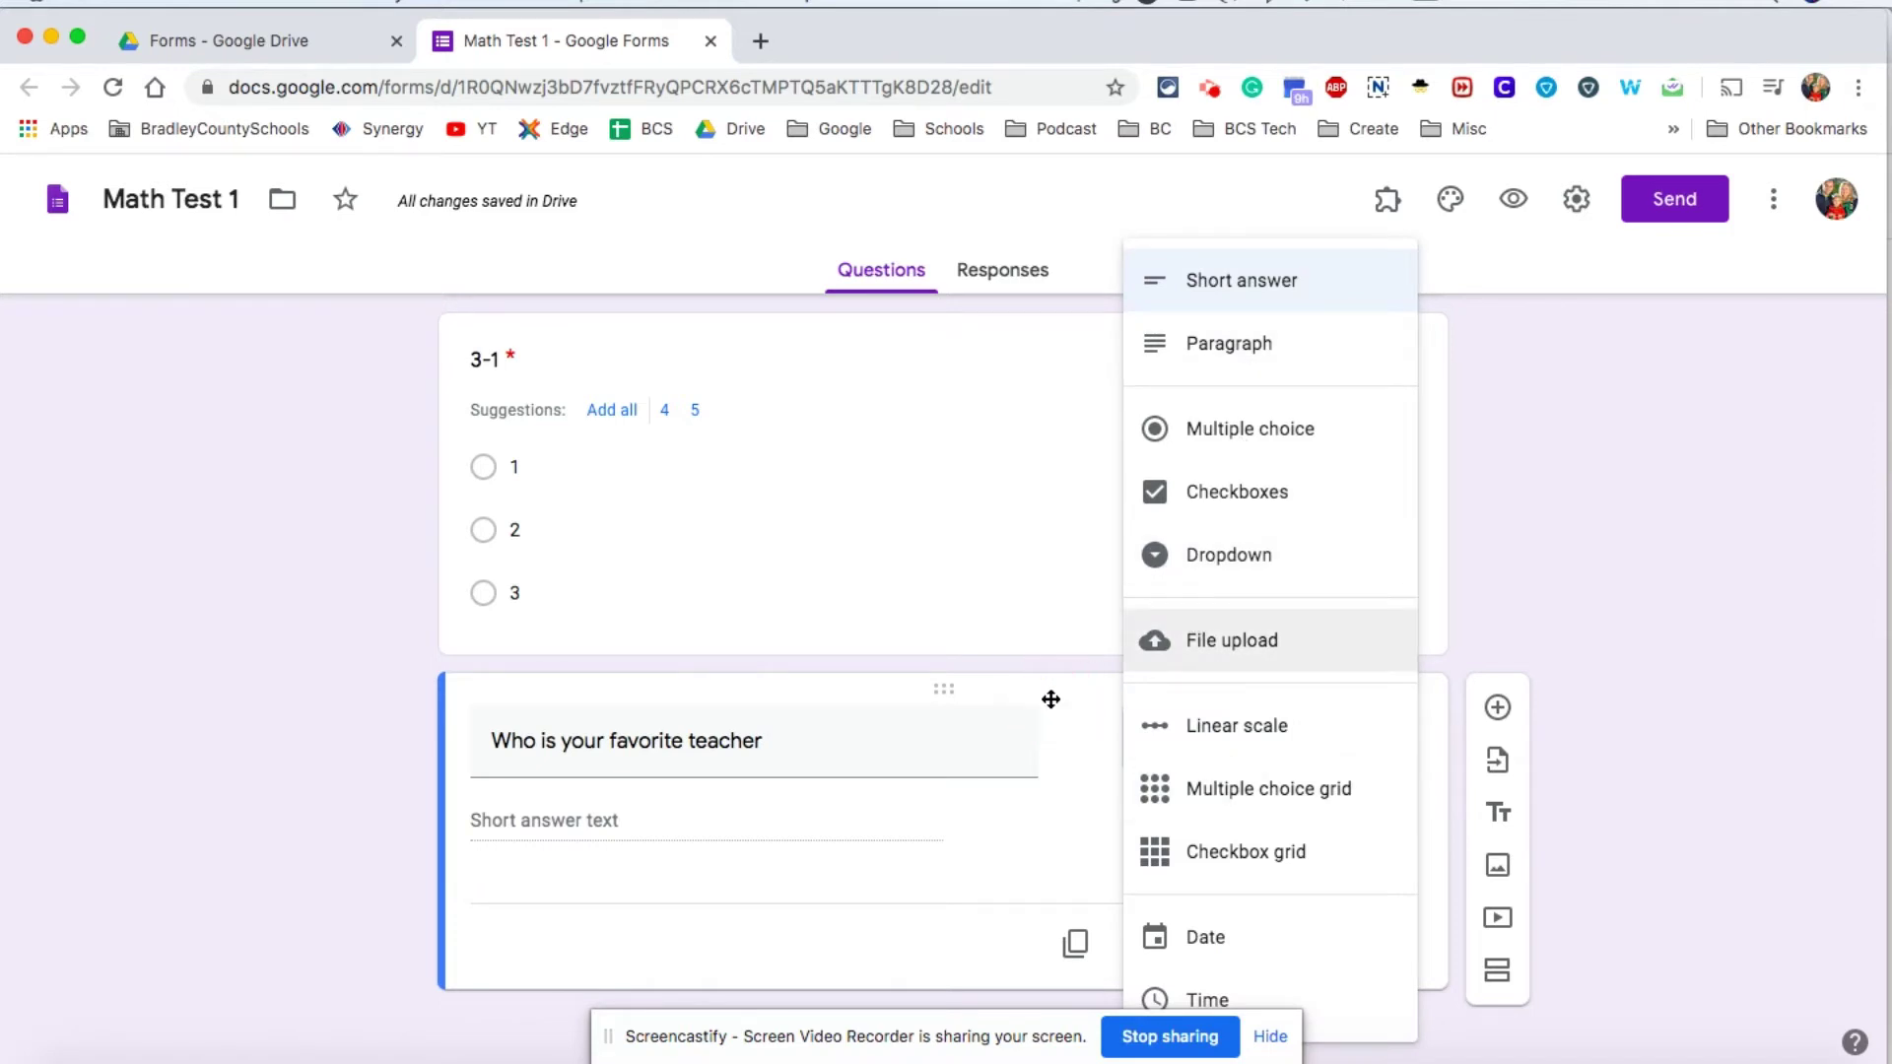
left_click(1431, 734)
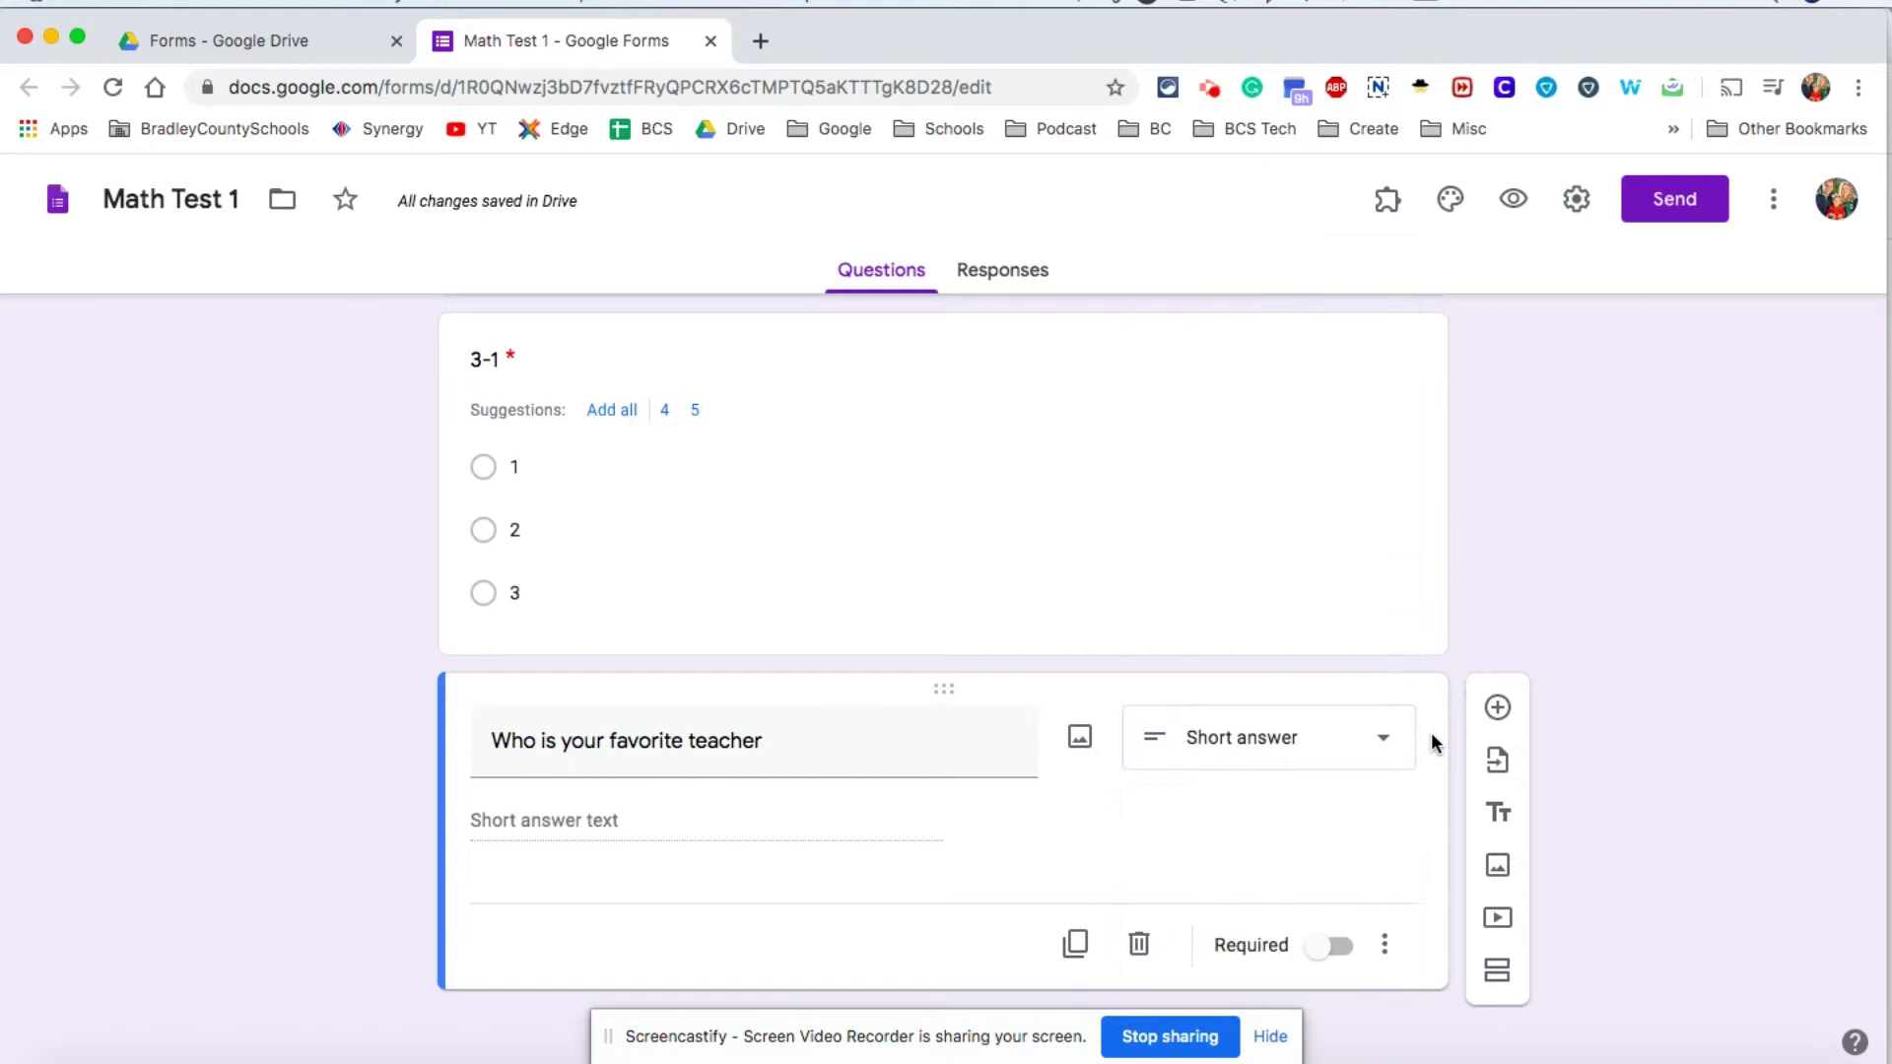
left_click(1332, 946)
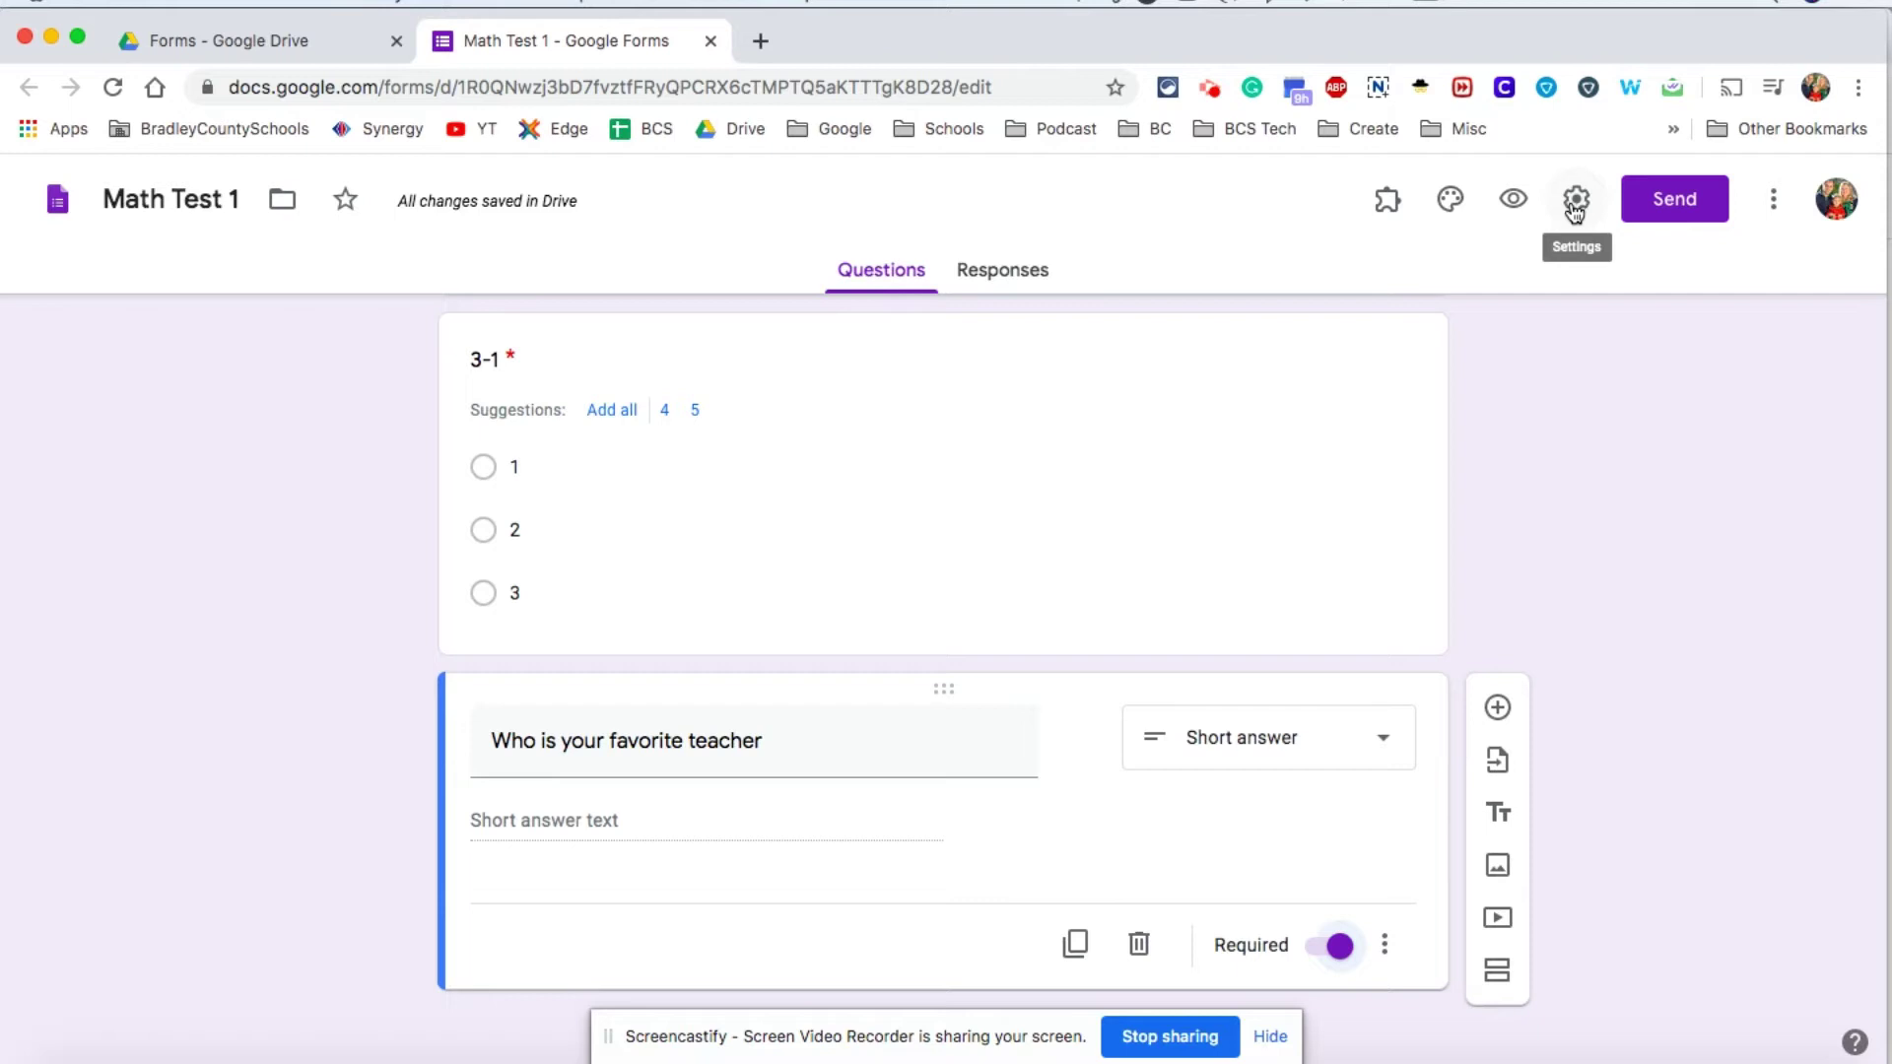
Step: In Settings, turn on Collect email addresses and Limit to 1 response
left_click(1574, 204)
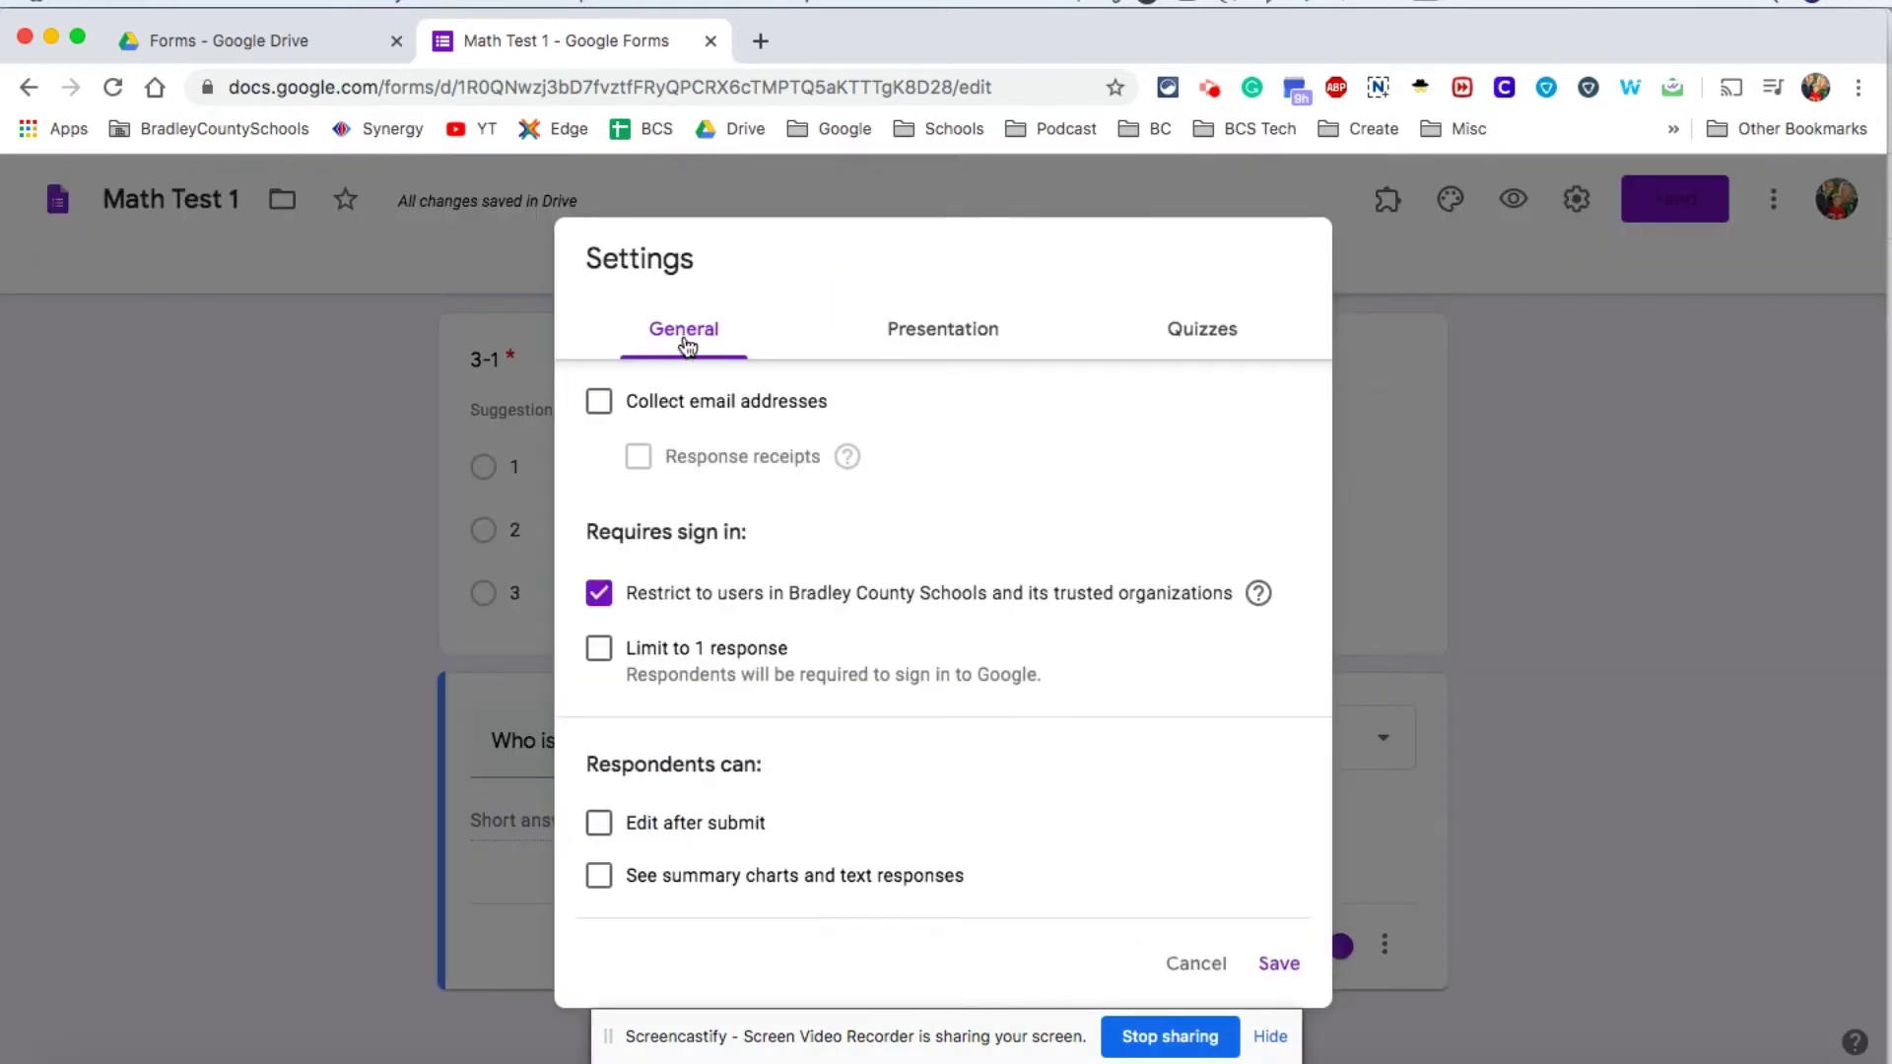
left_click(599, 403)
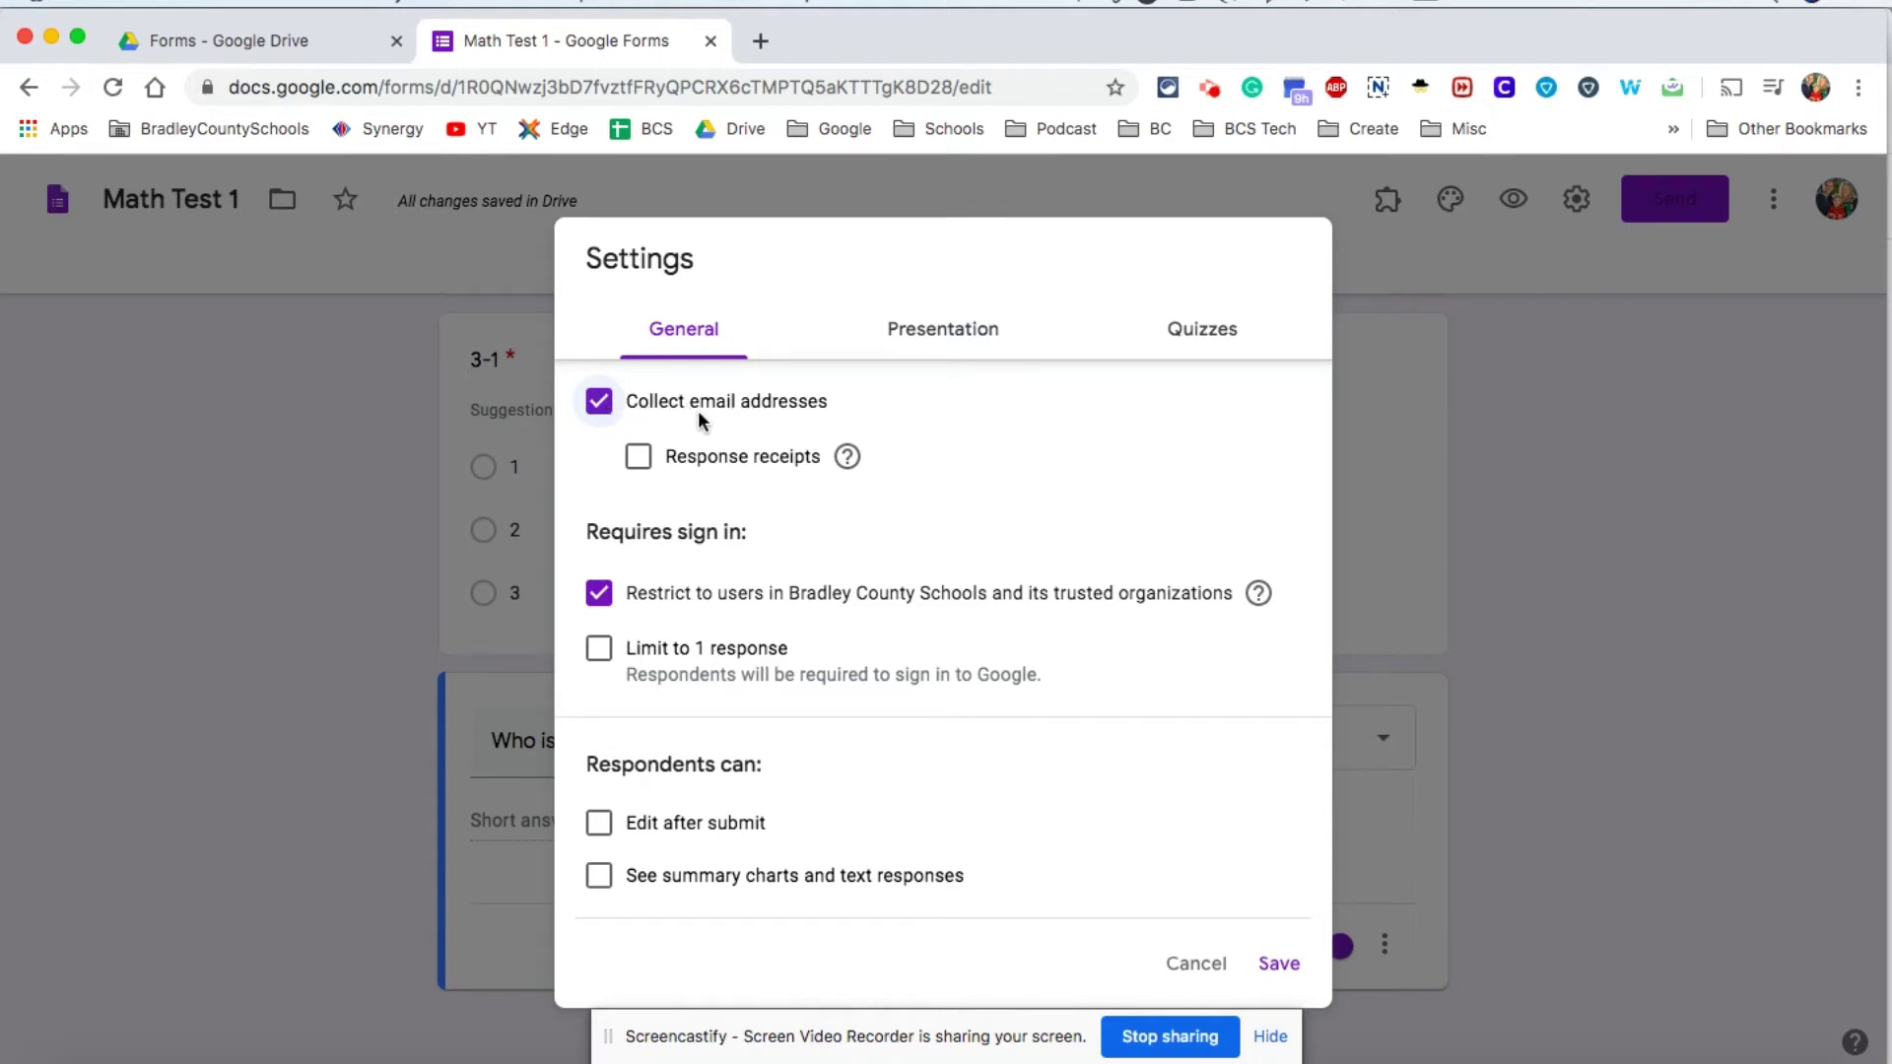
left_click(600, 655)
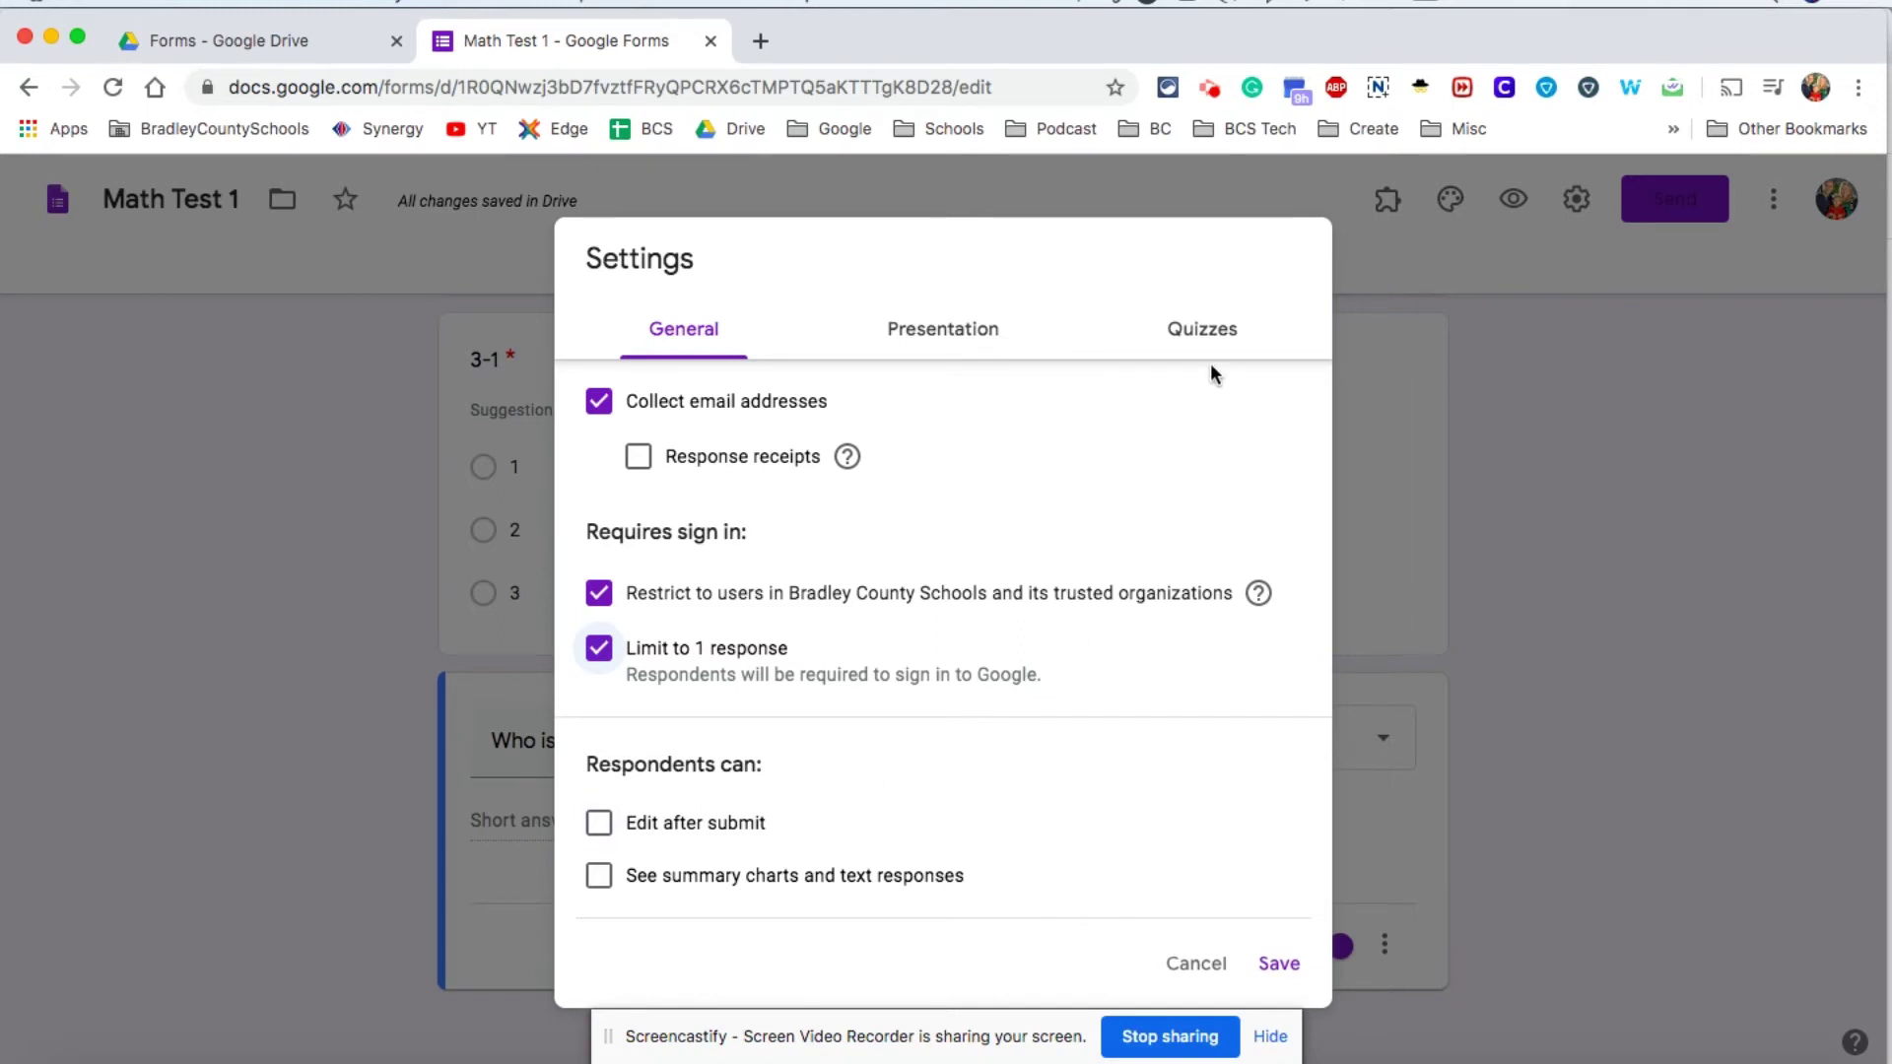
Step: Turn on Make this a quiz with grades released later after manual review, and save
left_click(1203, 335)
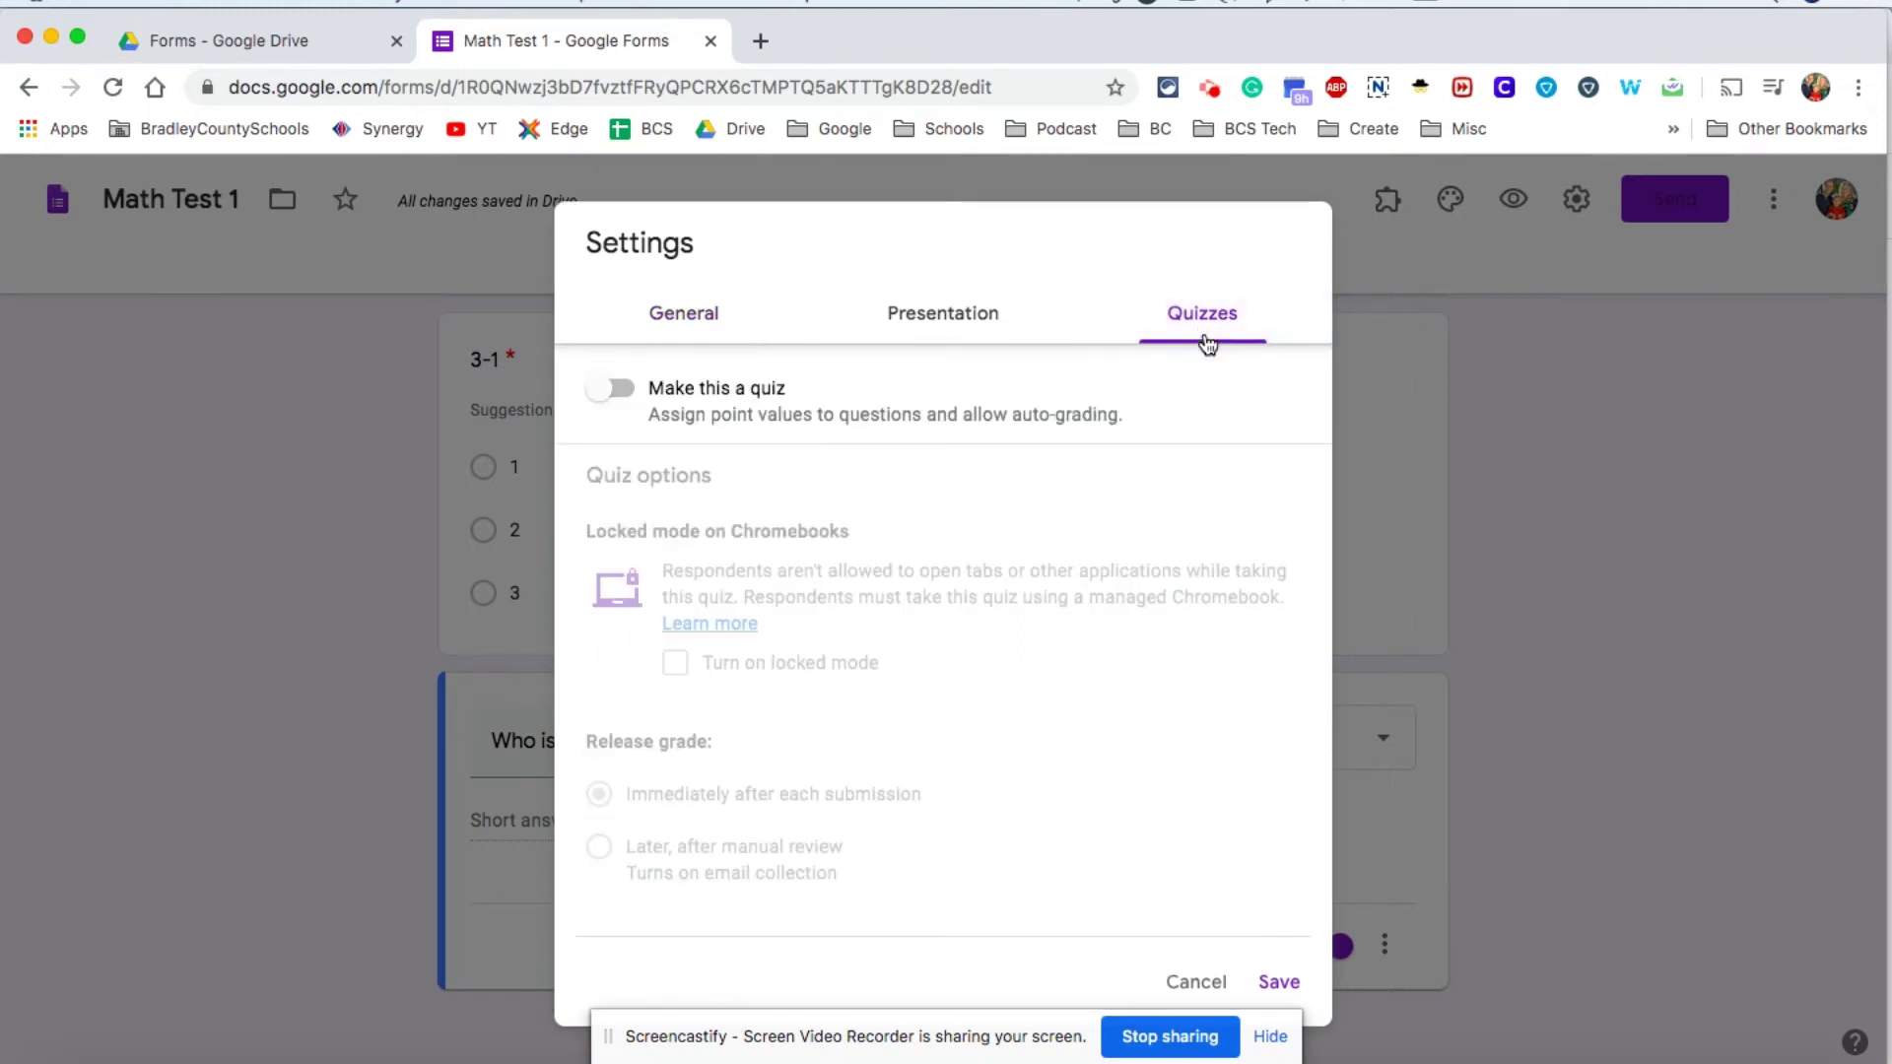
left_click(620, 392)
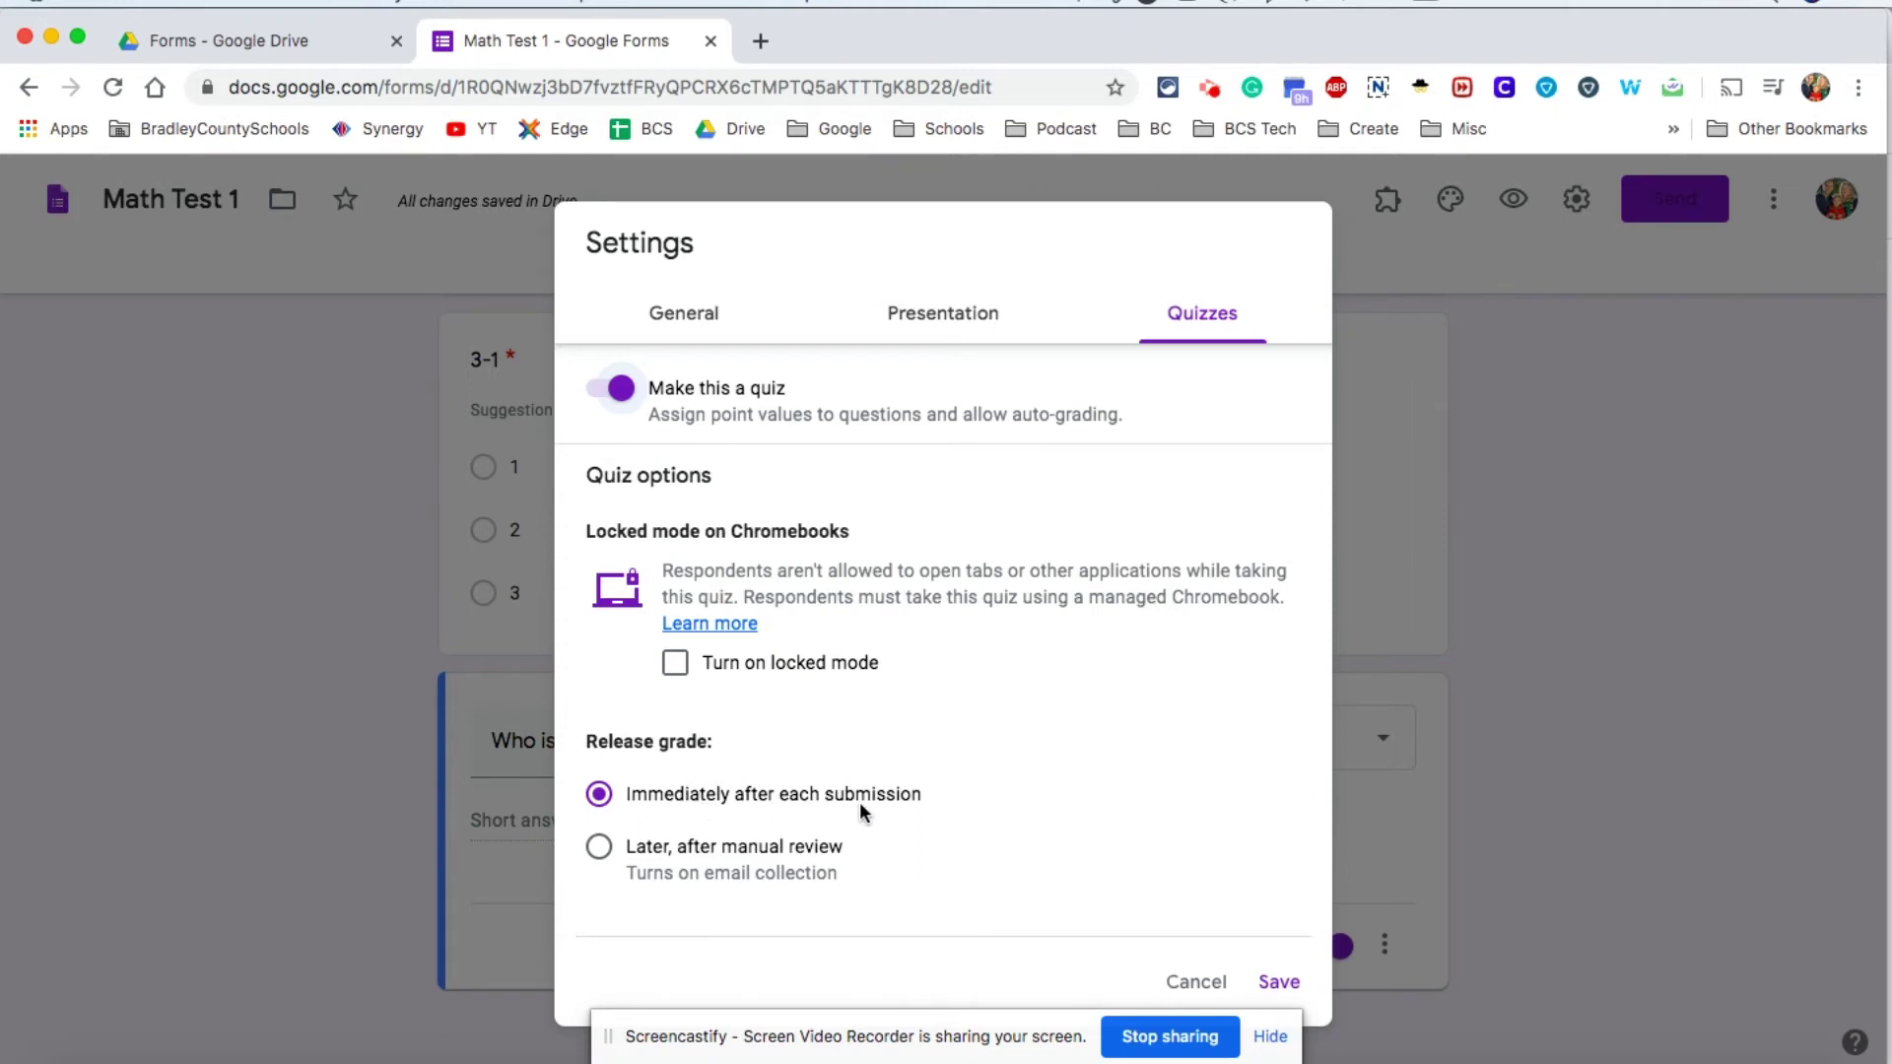
left_click(601, 853)
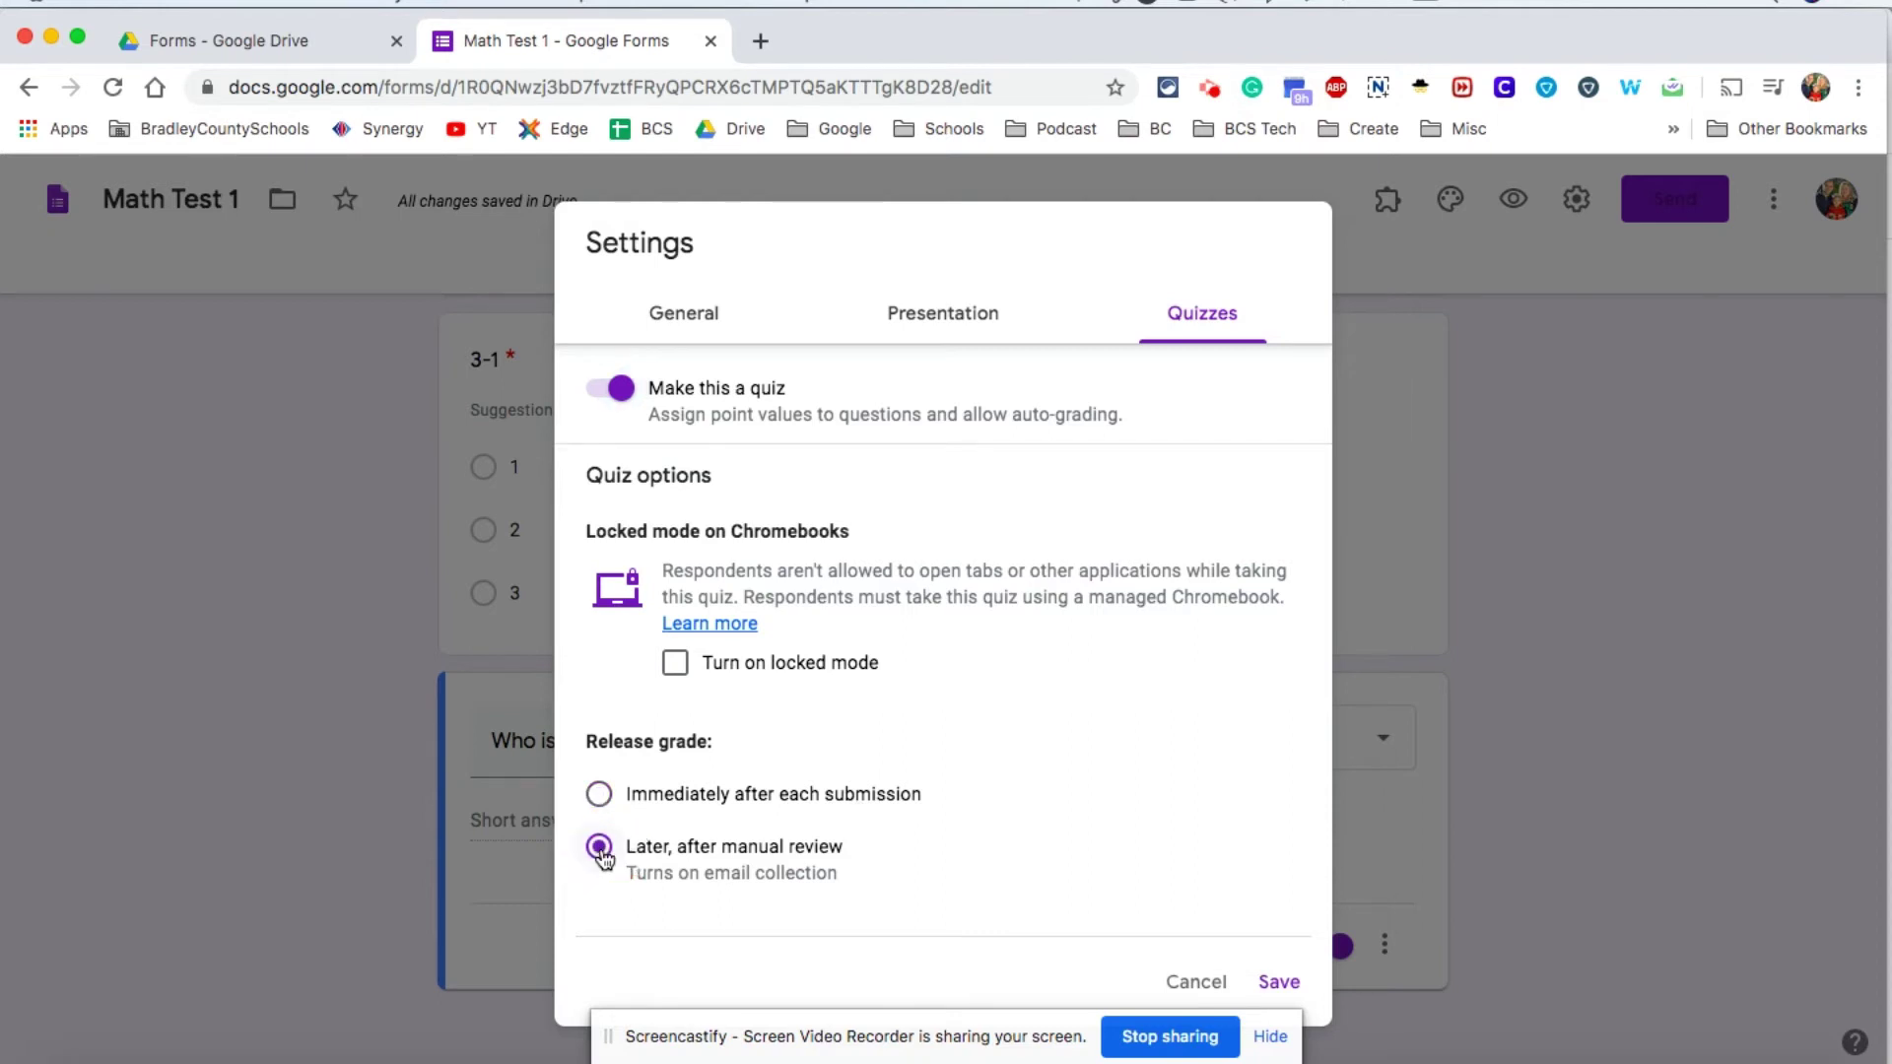
left_click(1278, 982)
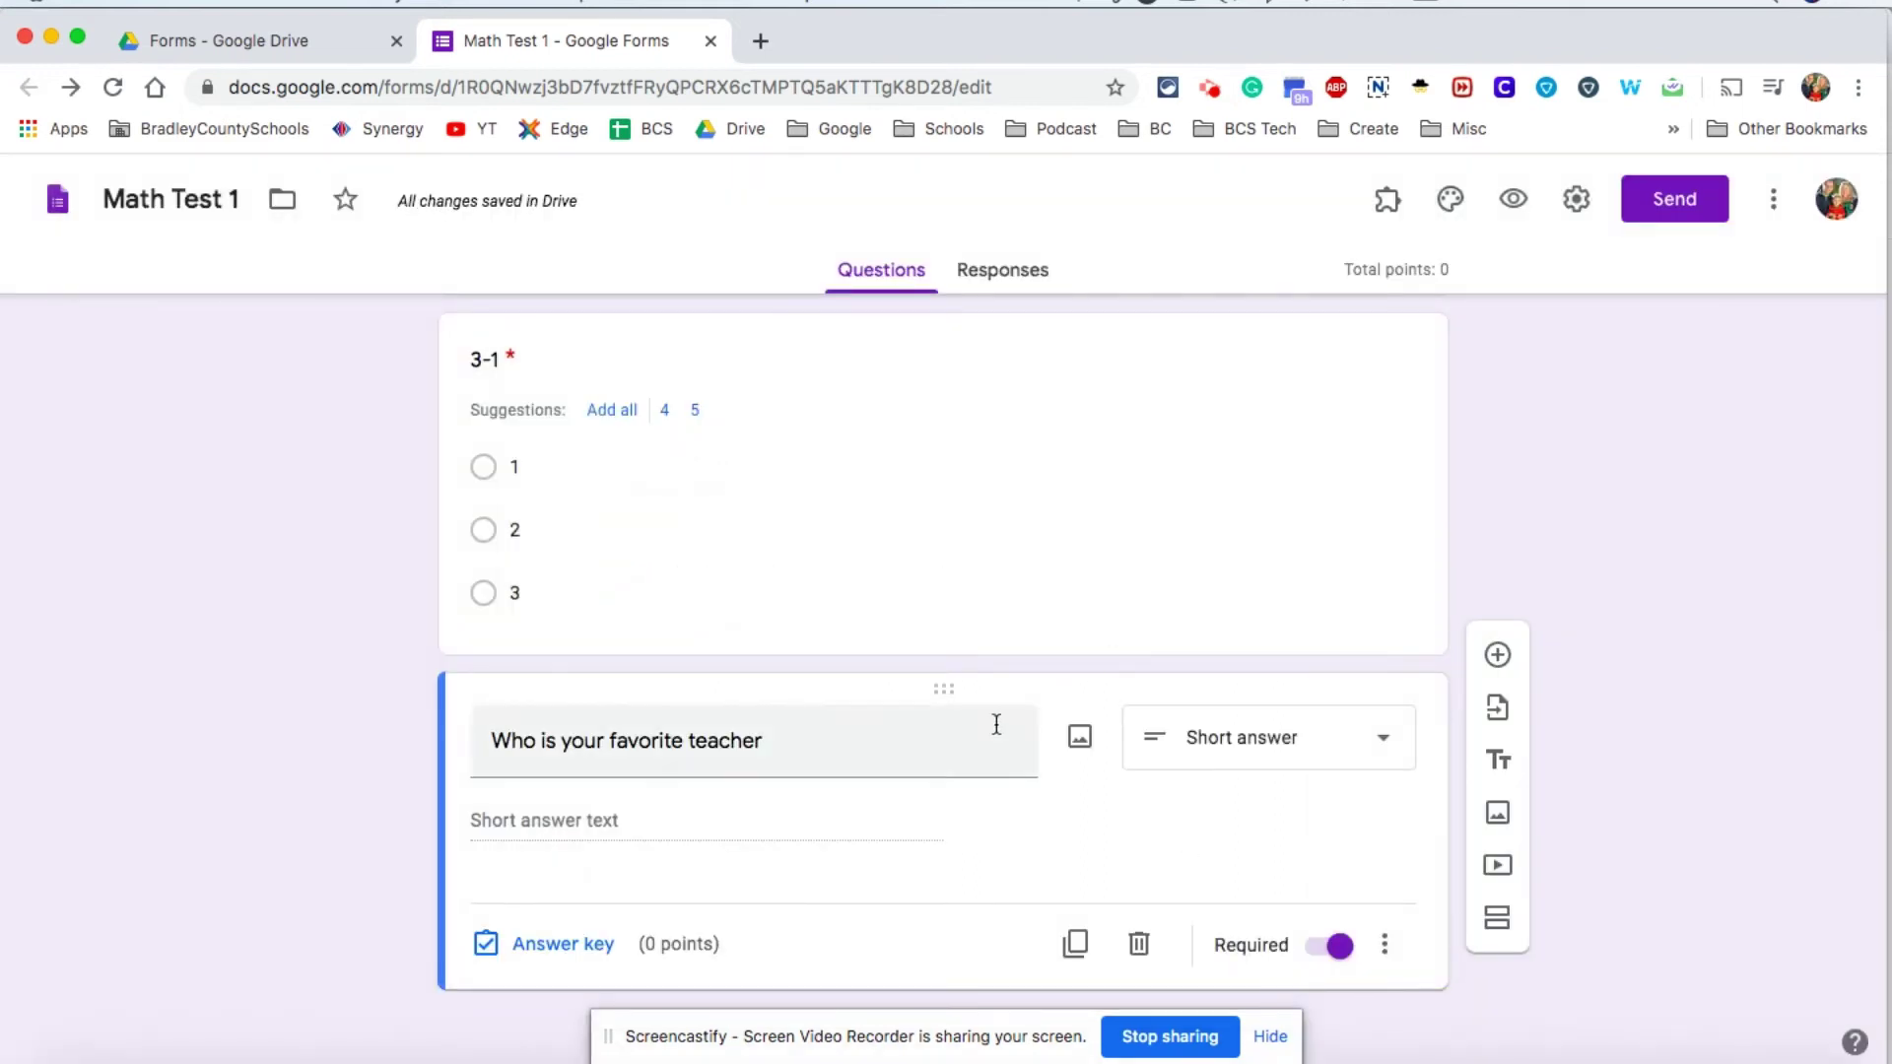
Step: Set 4 as the correct answer to 2+2, worth 5 points
scroll(995, 722, "up", 5)
scroll(995, 724, "up", 1)
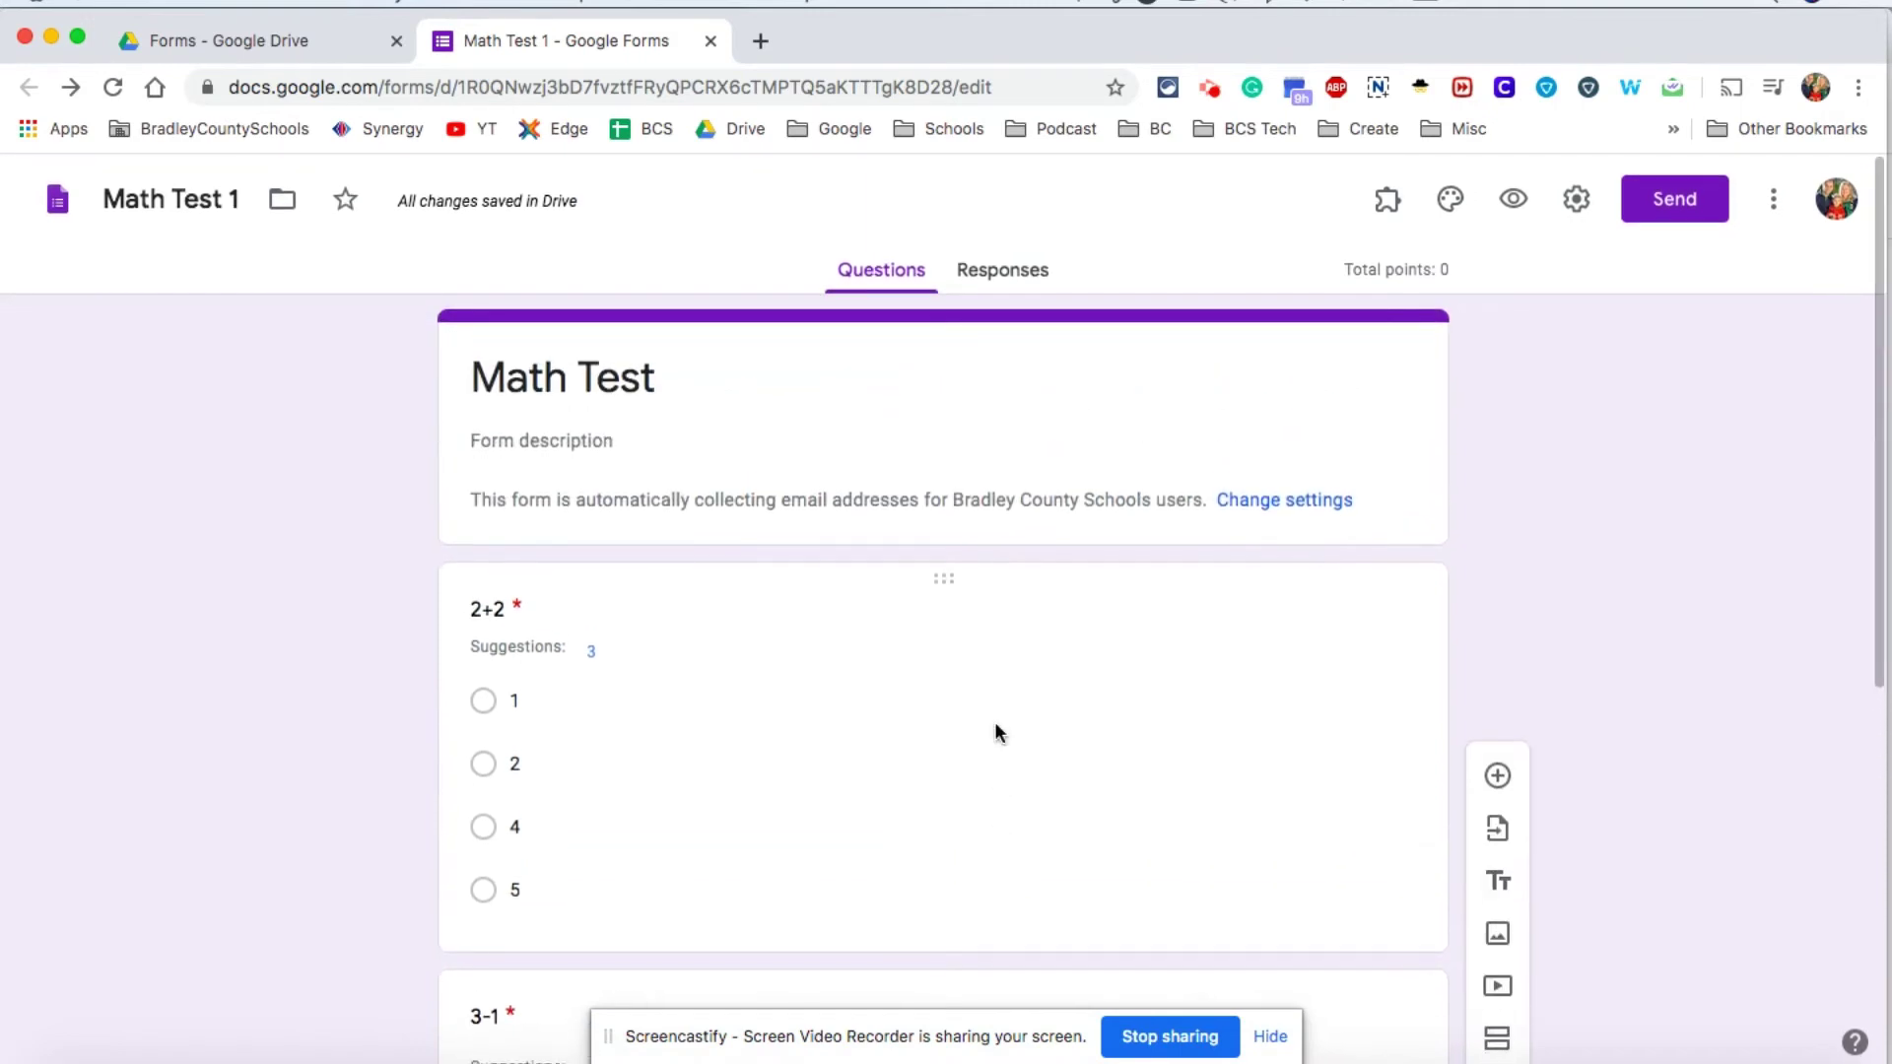
left_click(1079, 656)
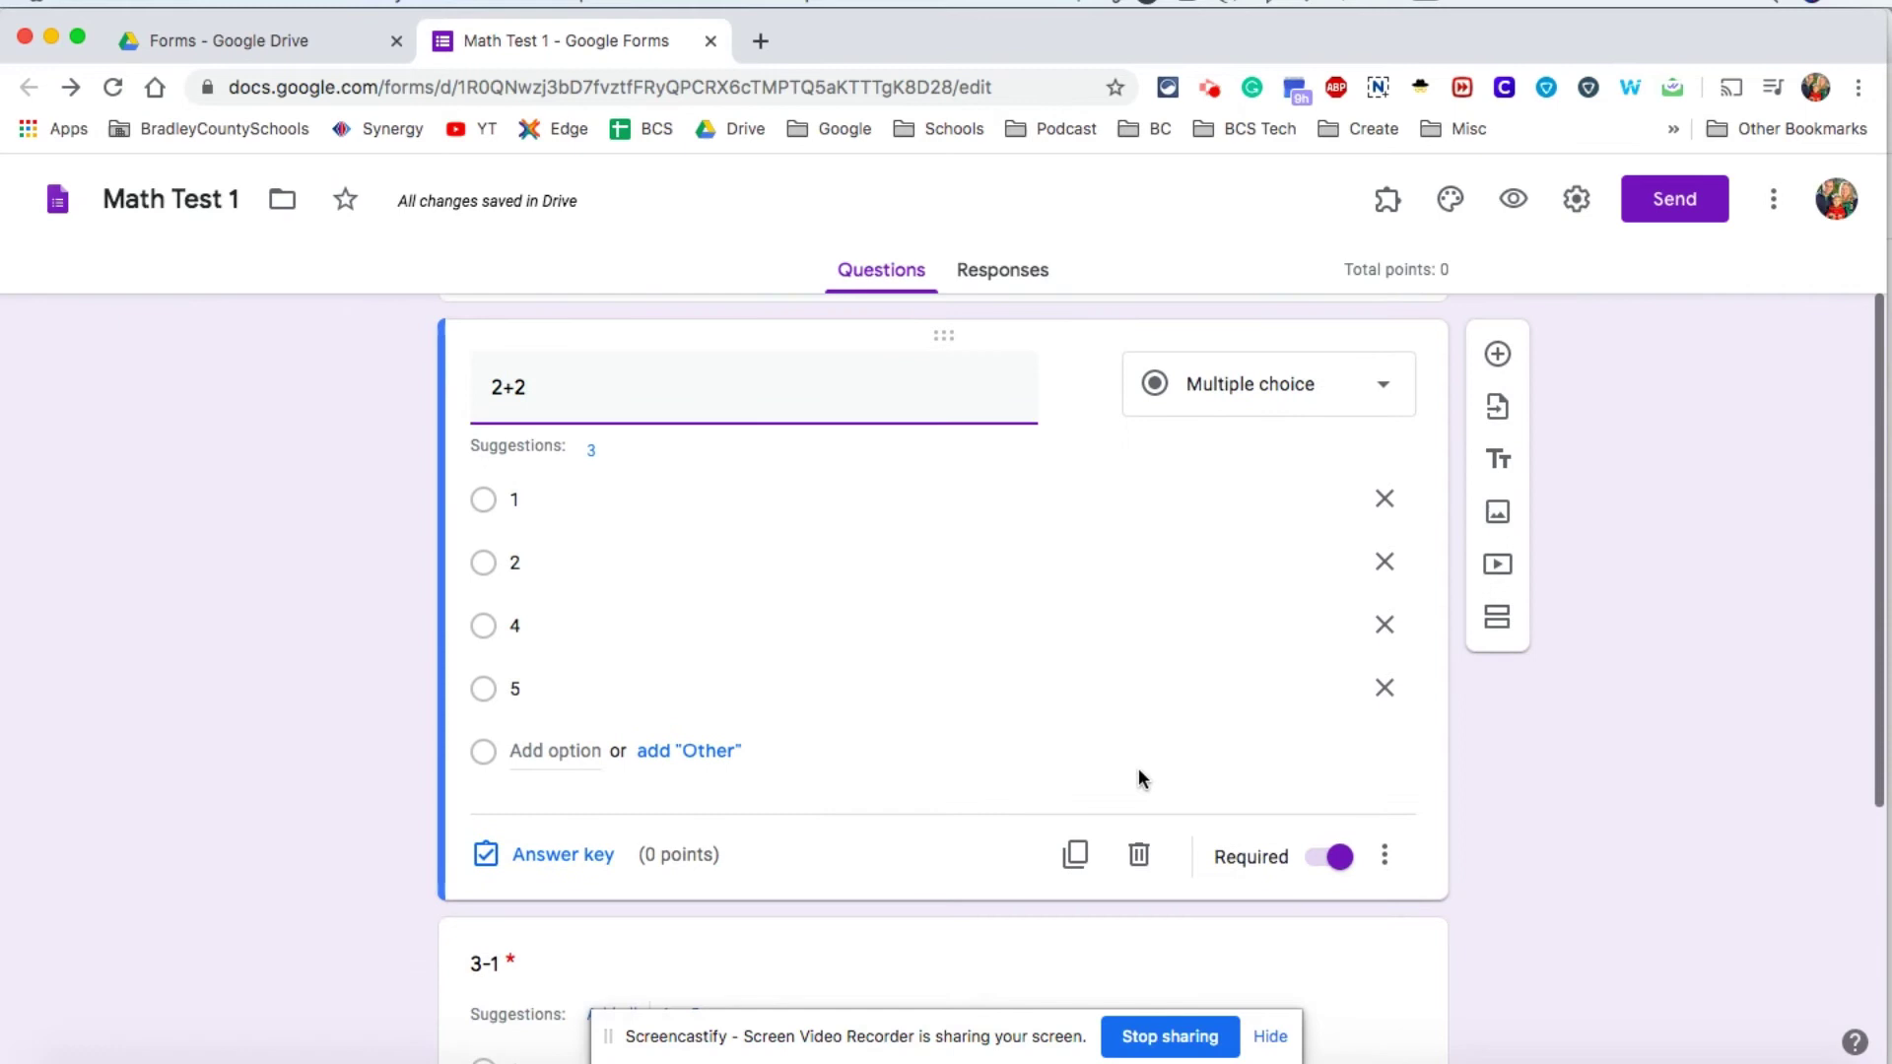
left_click(548, 859)
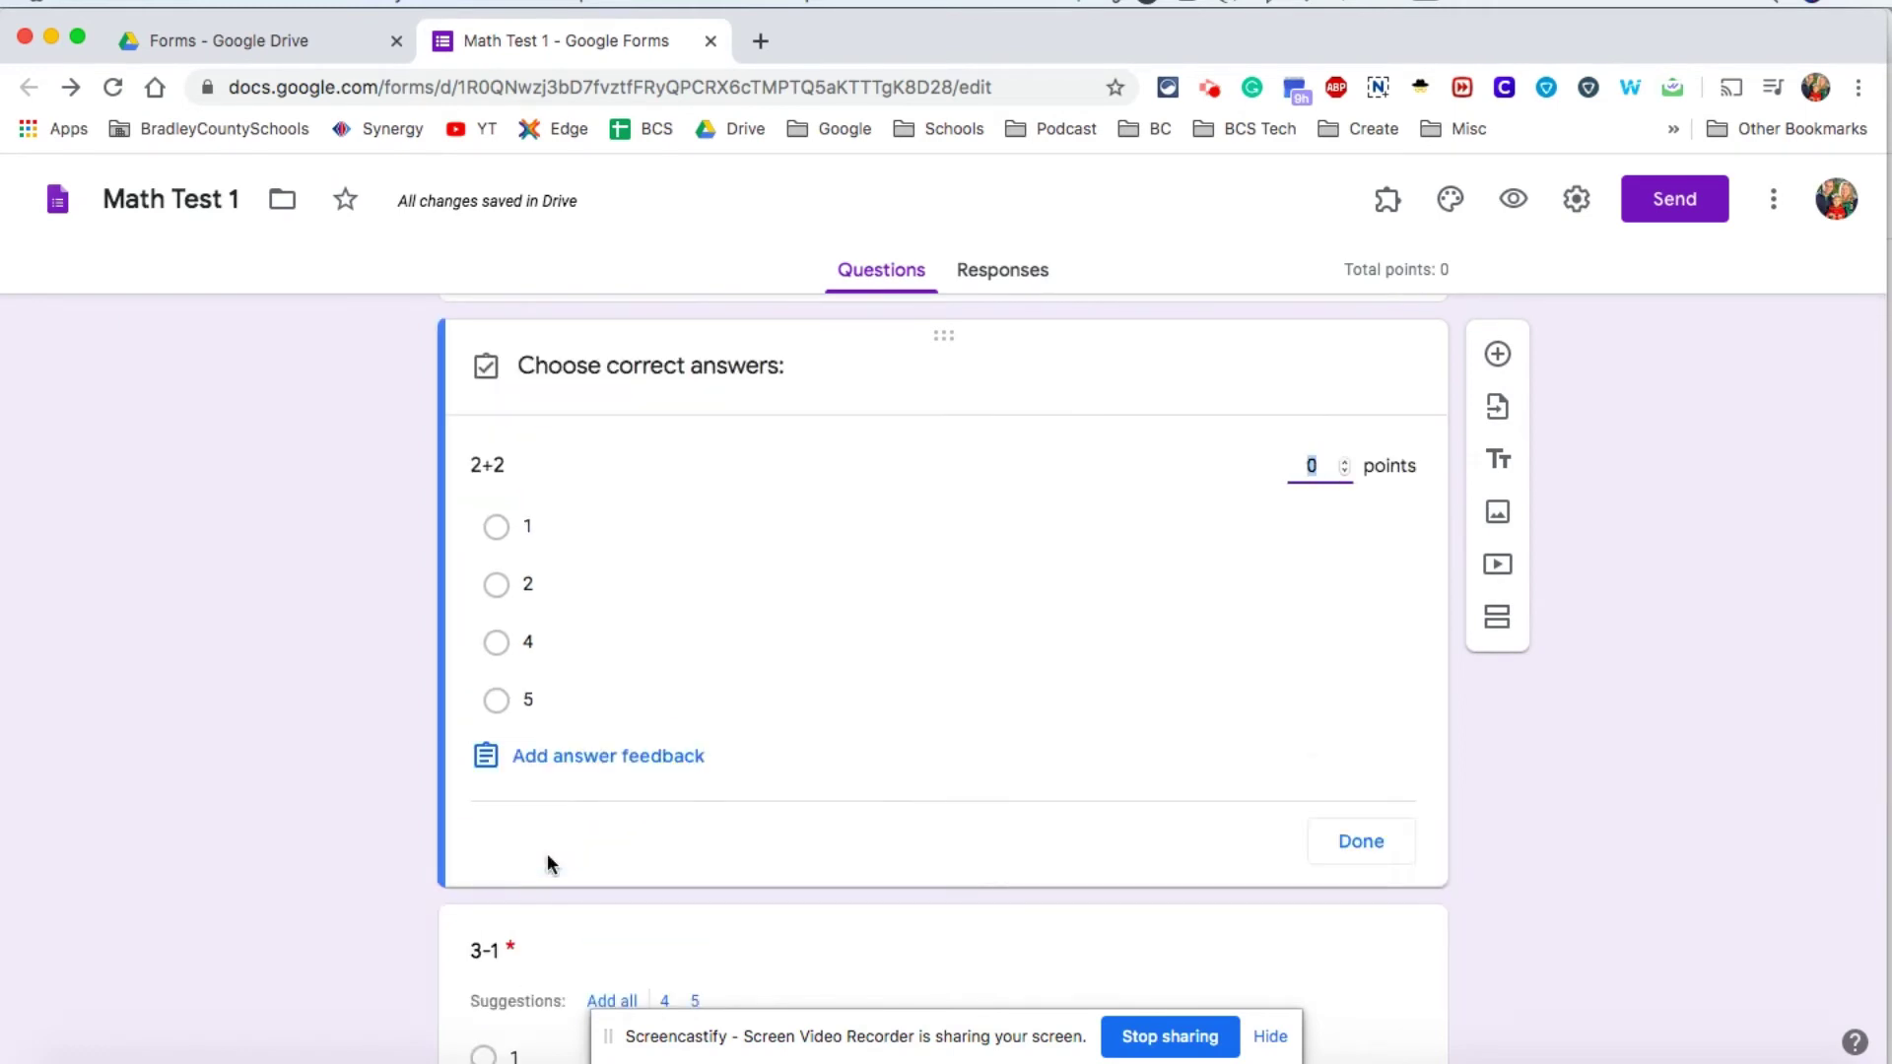
left_click(497, 643)
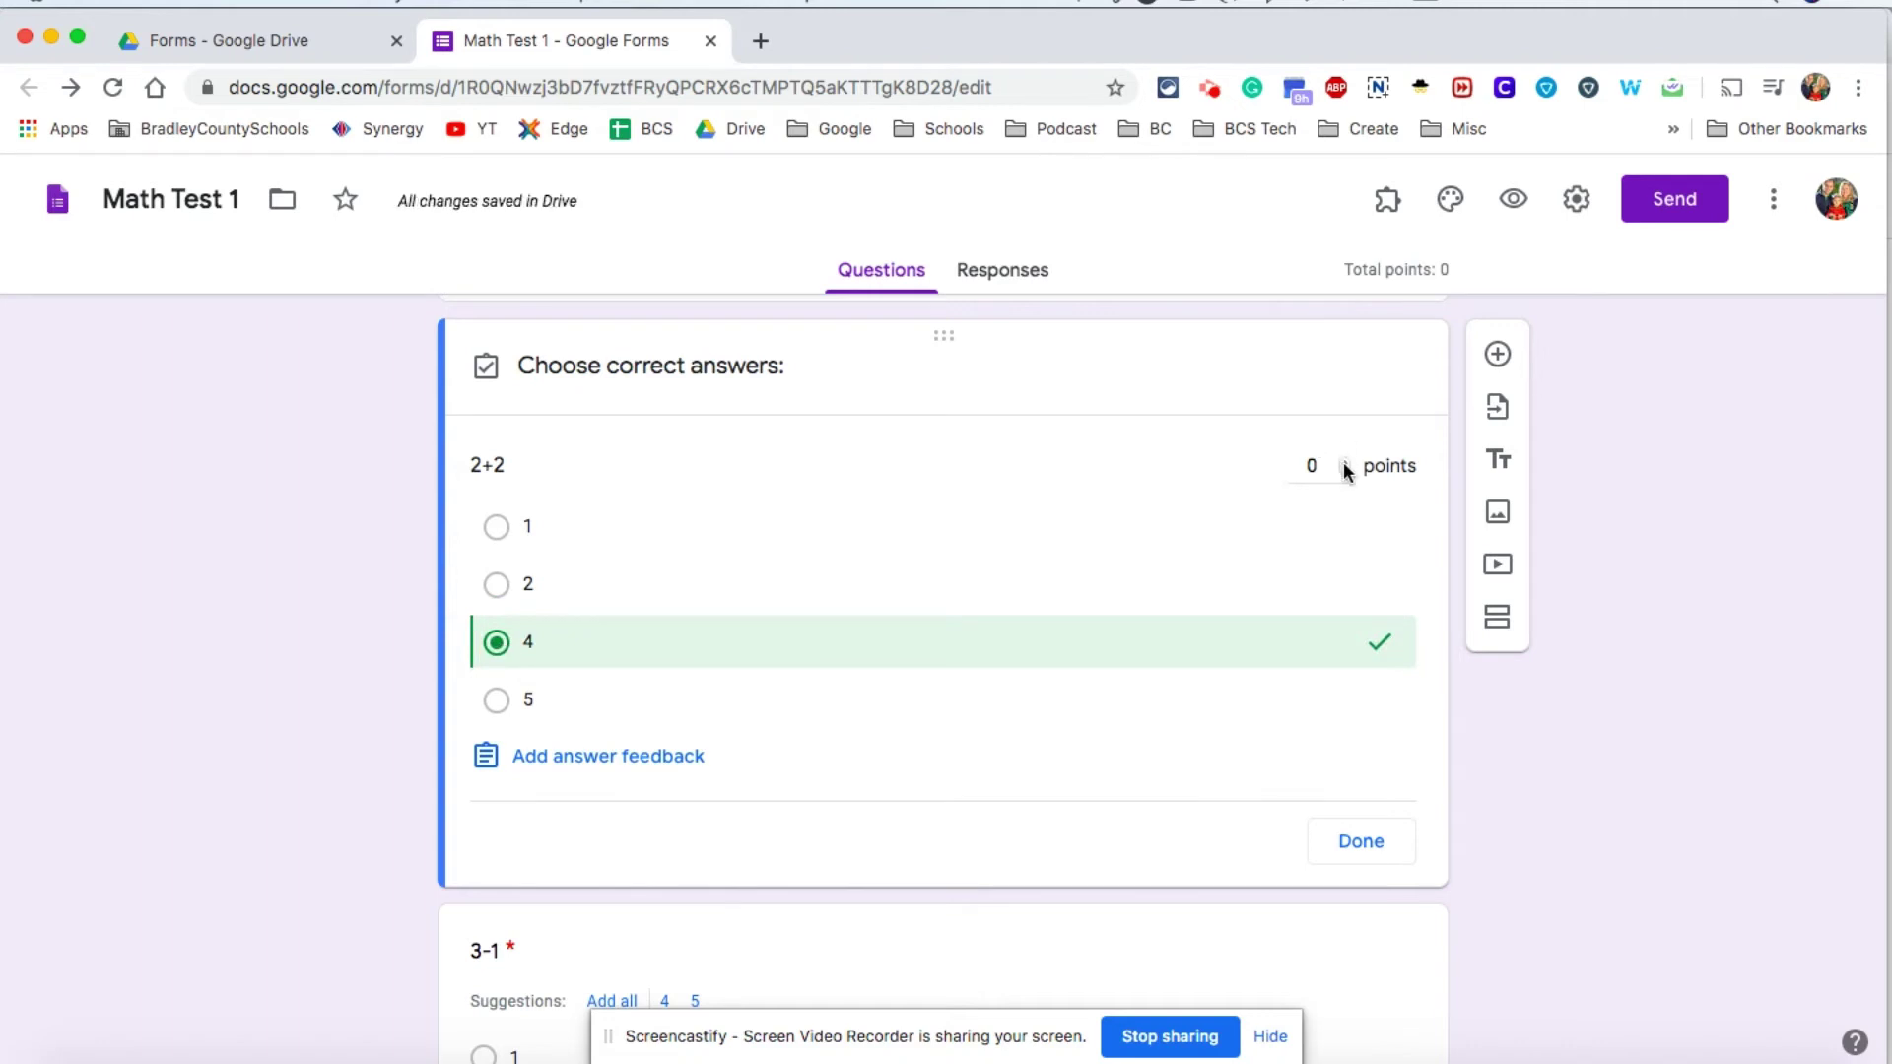
left_click(1319, 466)
key("BackSpace")
type("5")
left_click(1363, 842)
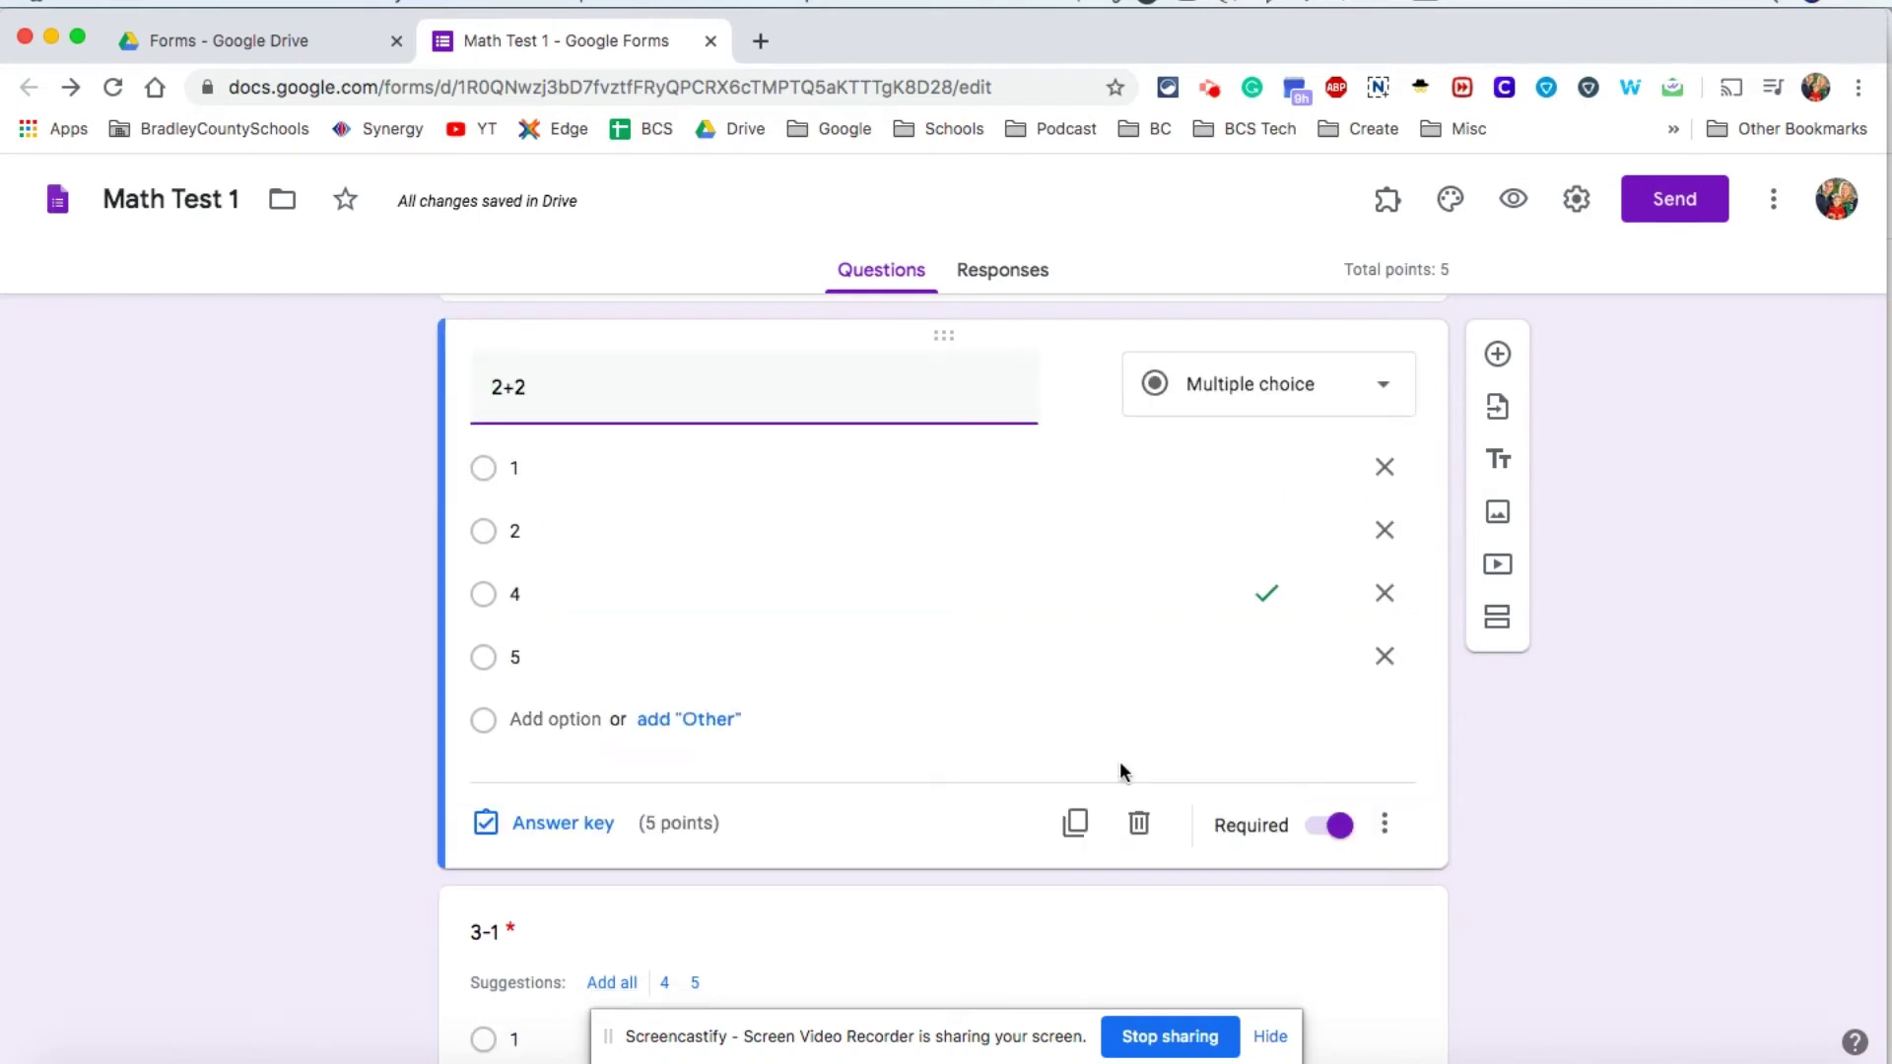
Step: Mark 2 as the correct answer to 3-1 and give it 5 points
scroll(1120, 764, "down", 4)
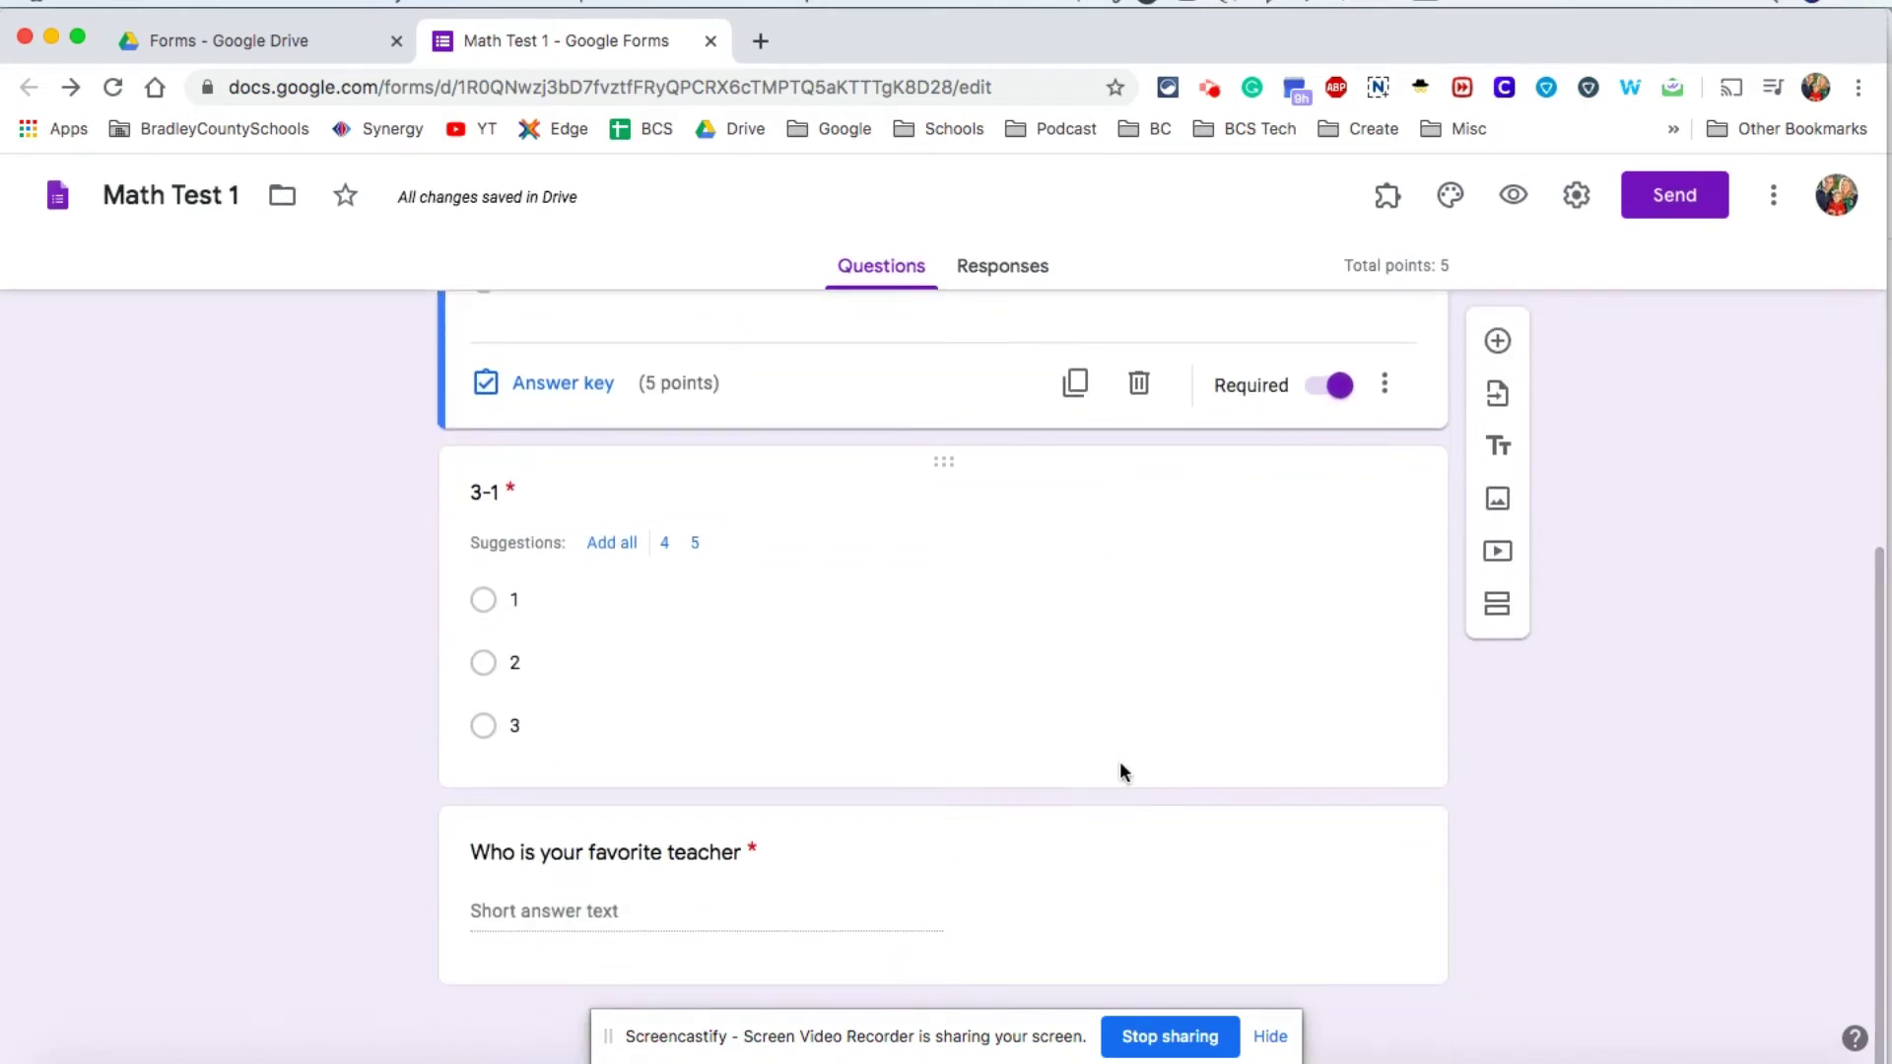
left_click(695, 511)
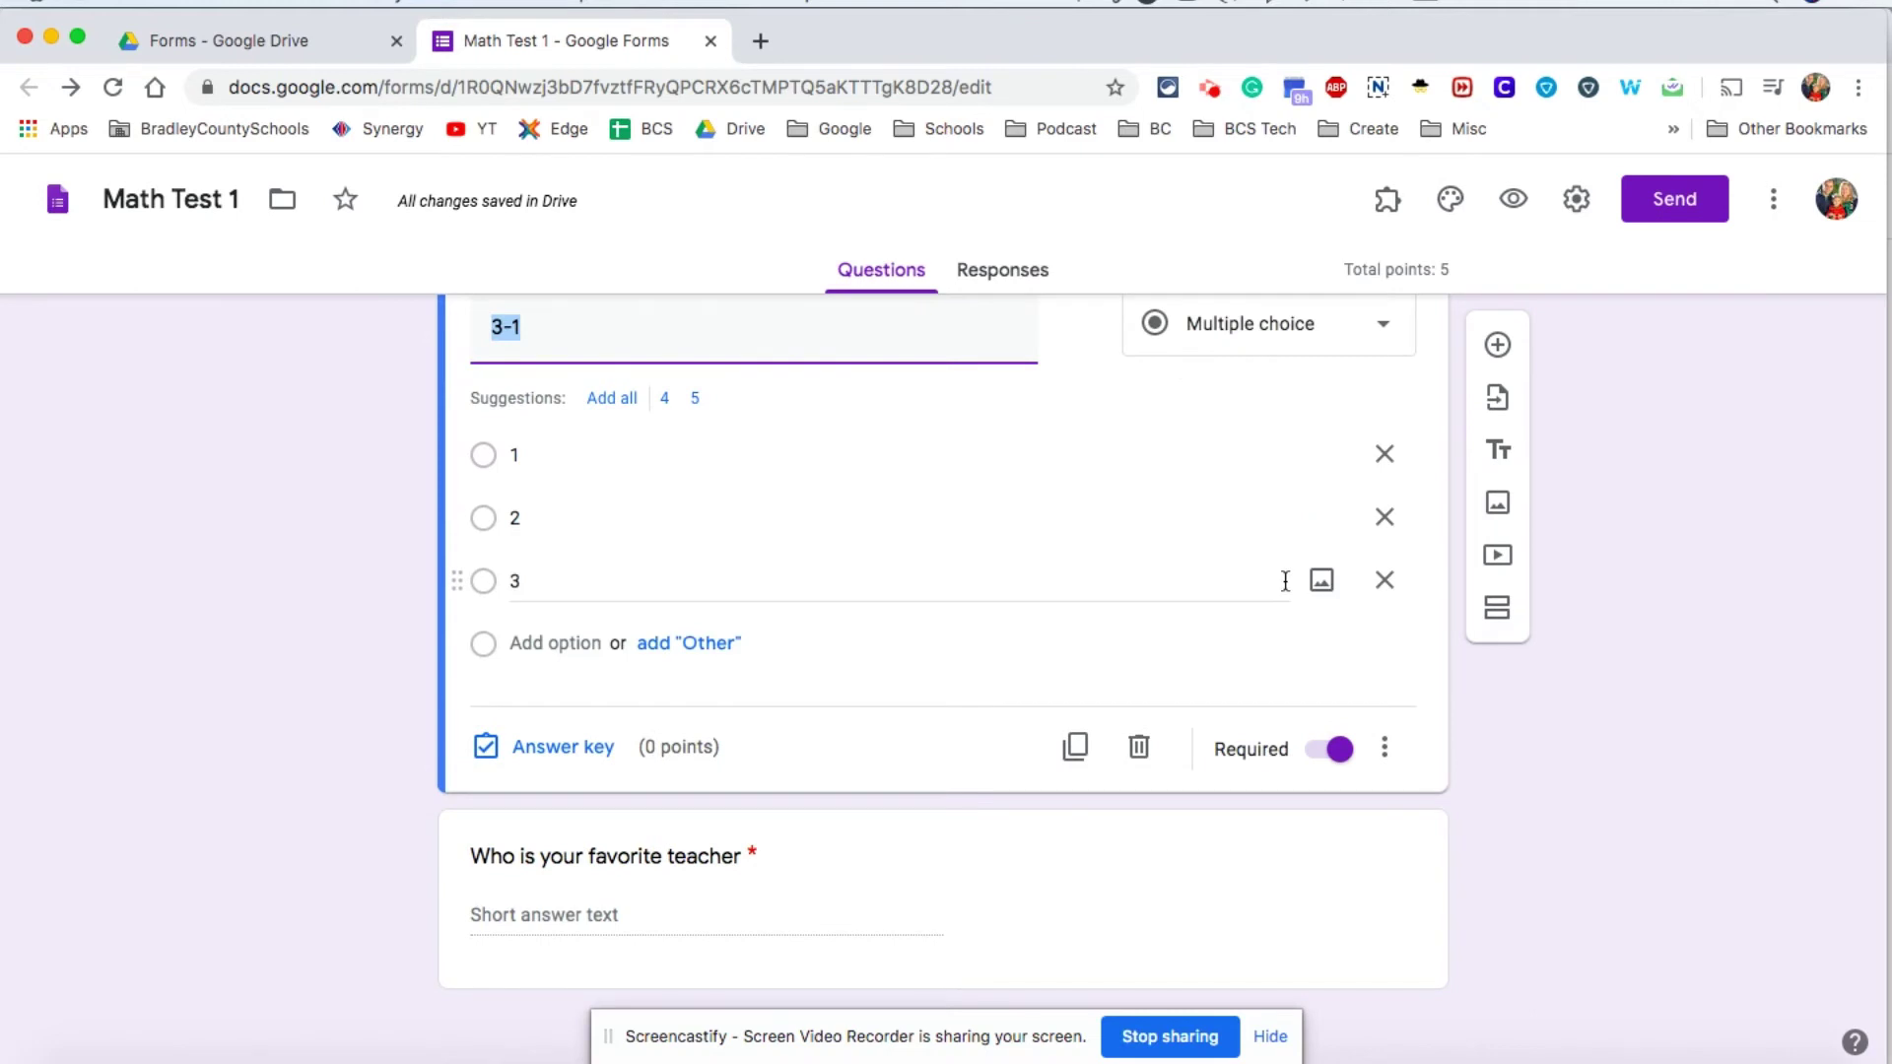
left_click(582, 748)
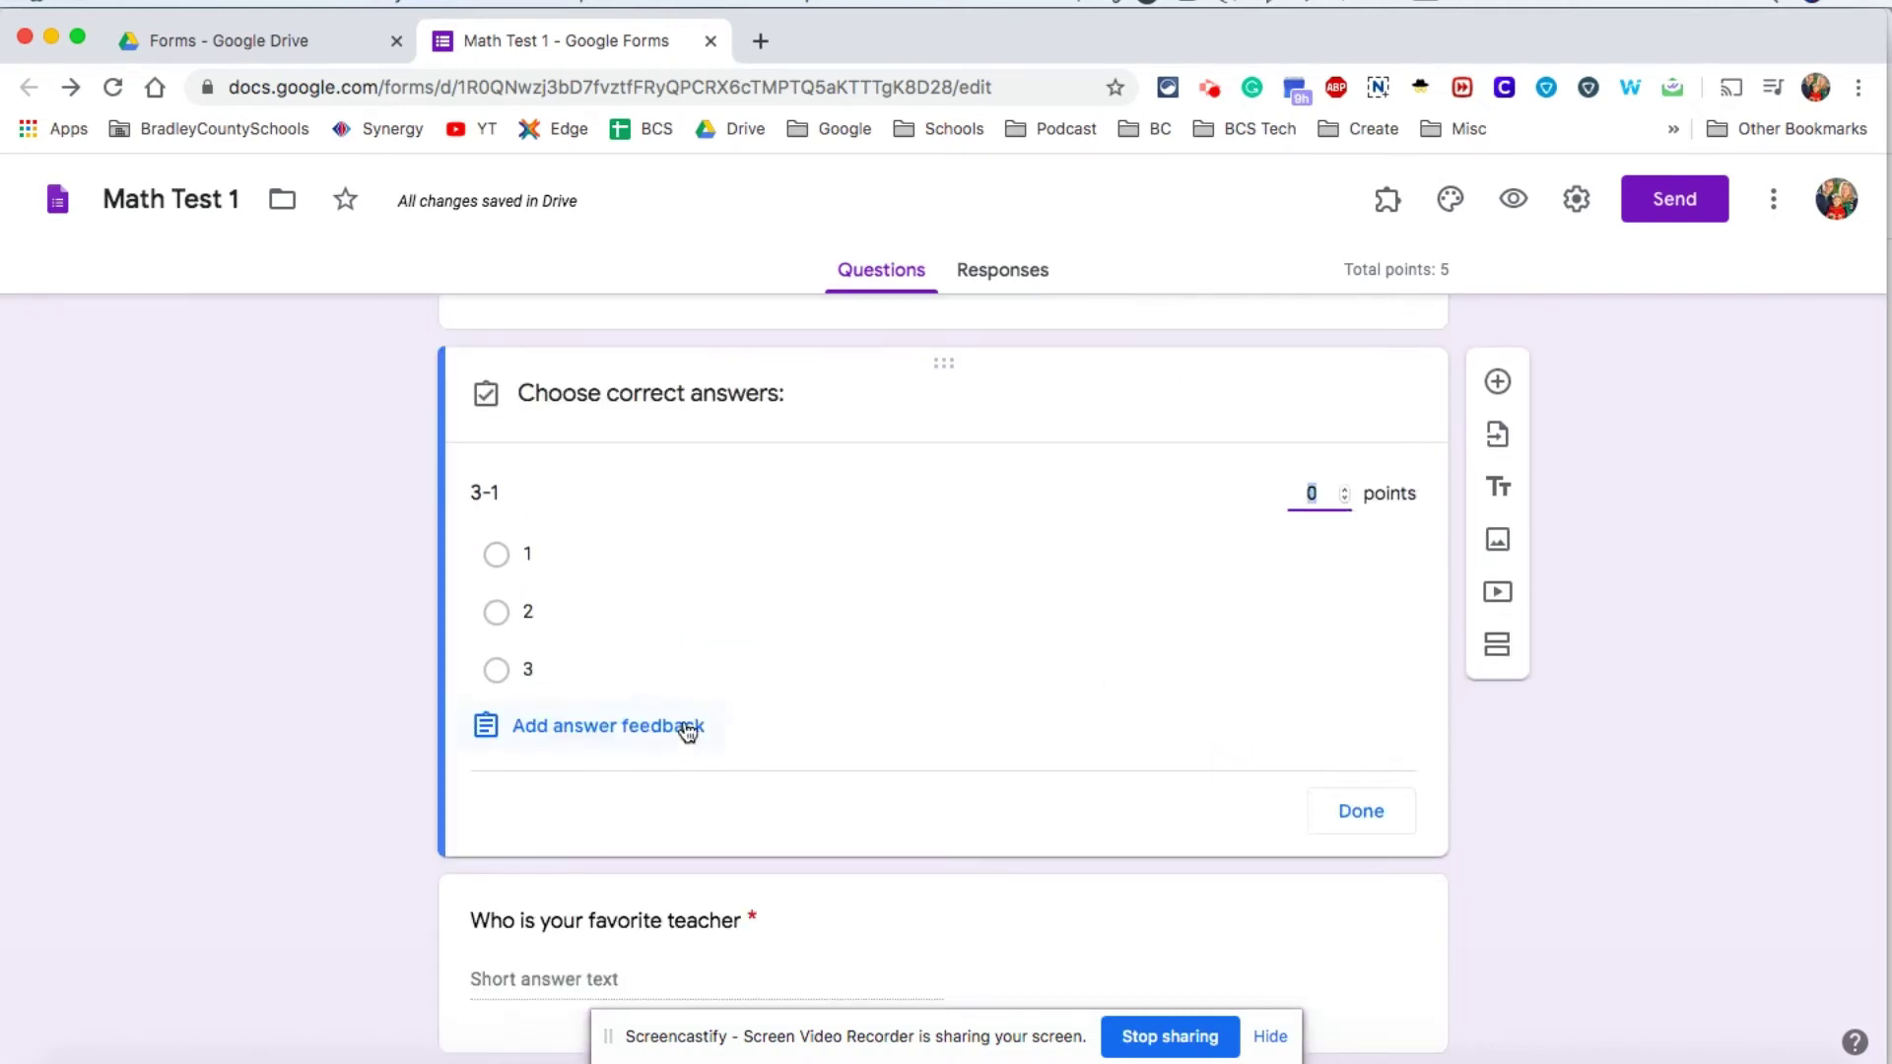
left_click(495, 612)
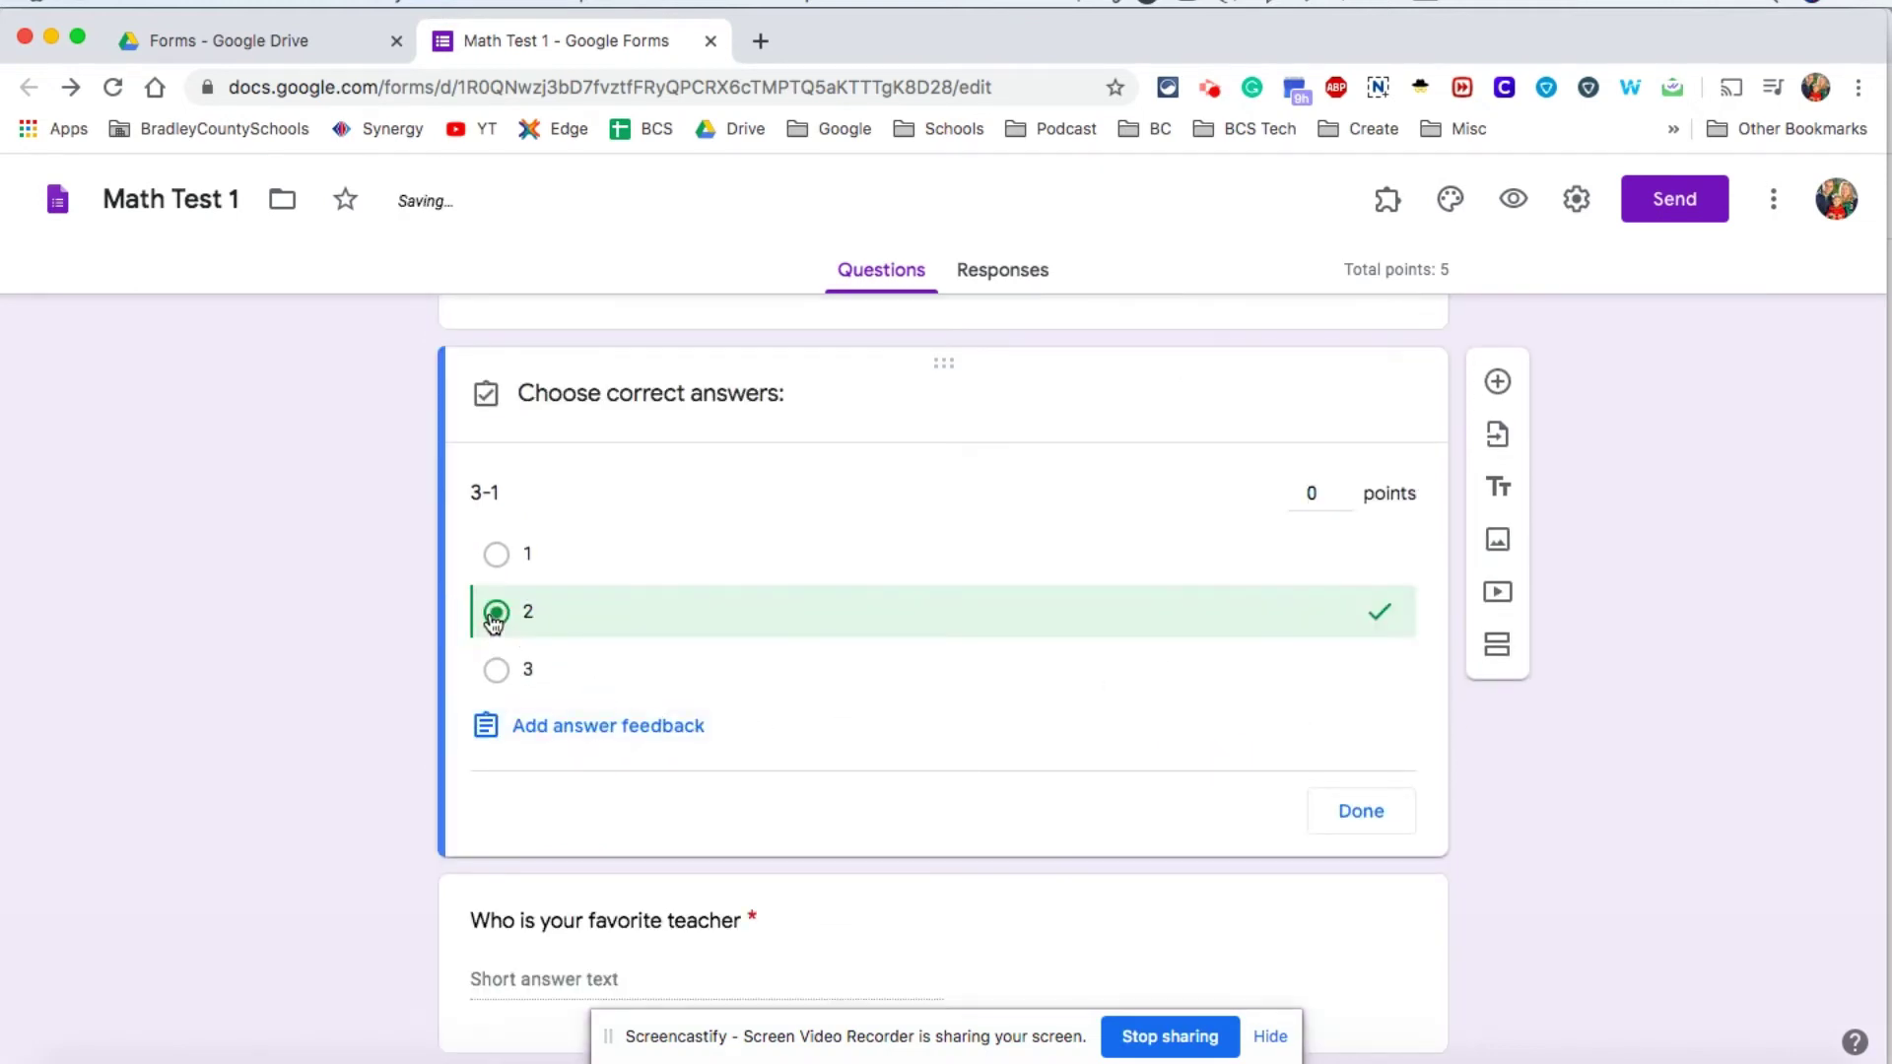
left_click(1344, 491)
left_click(1344, 490)
left_click(1344, 491)
left_click(1343, 490)
left_click(1344, 491)
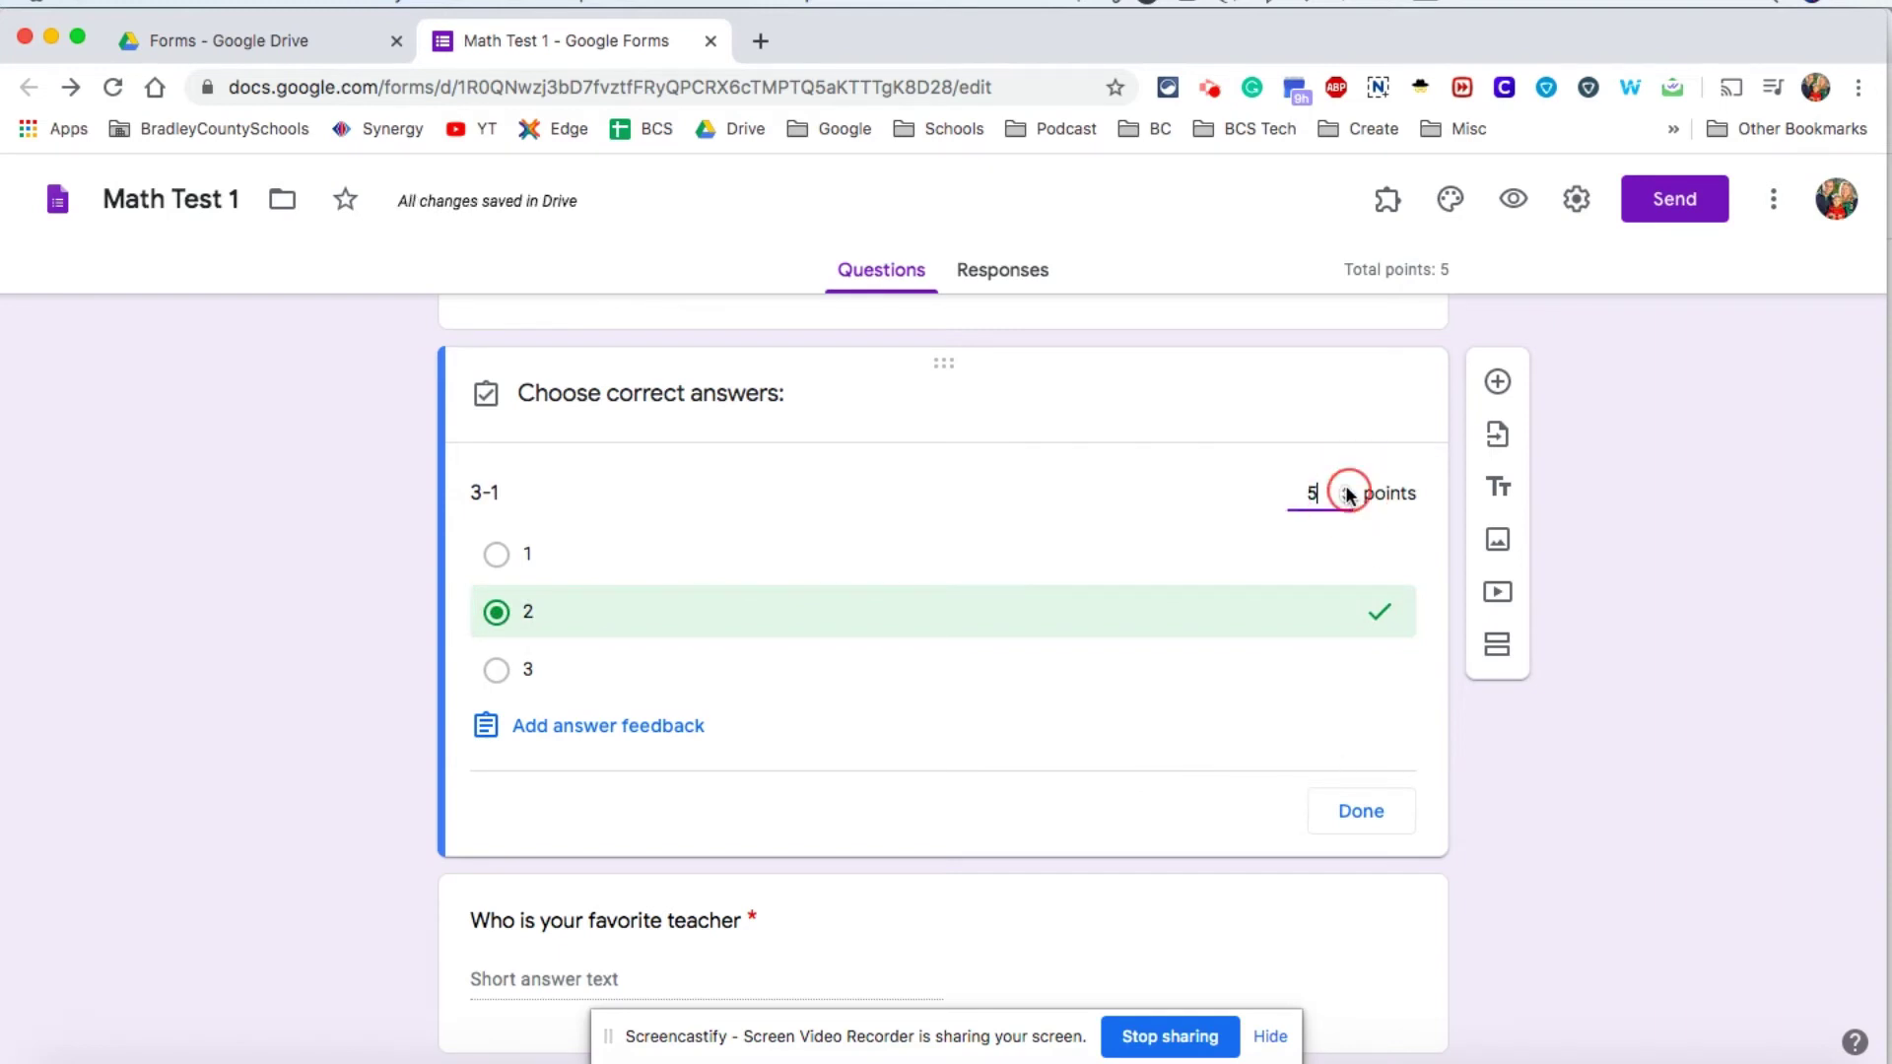
left_click(1361, 811)
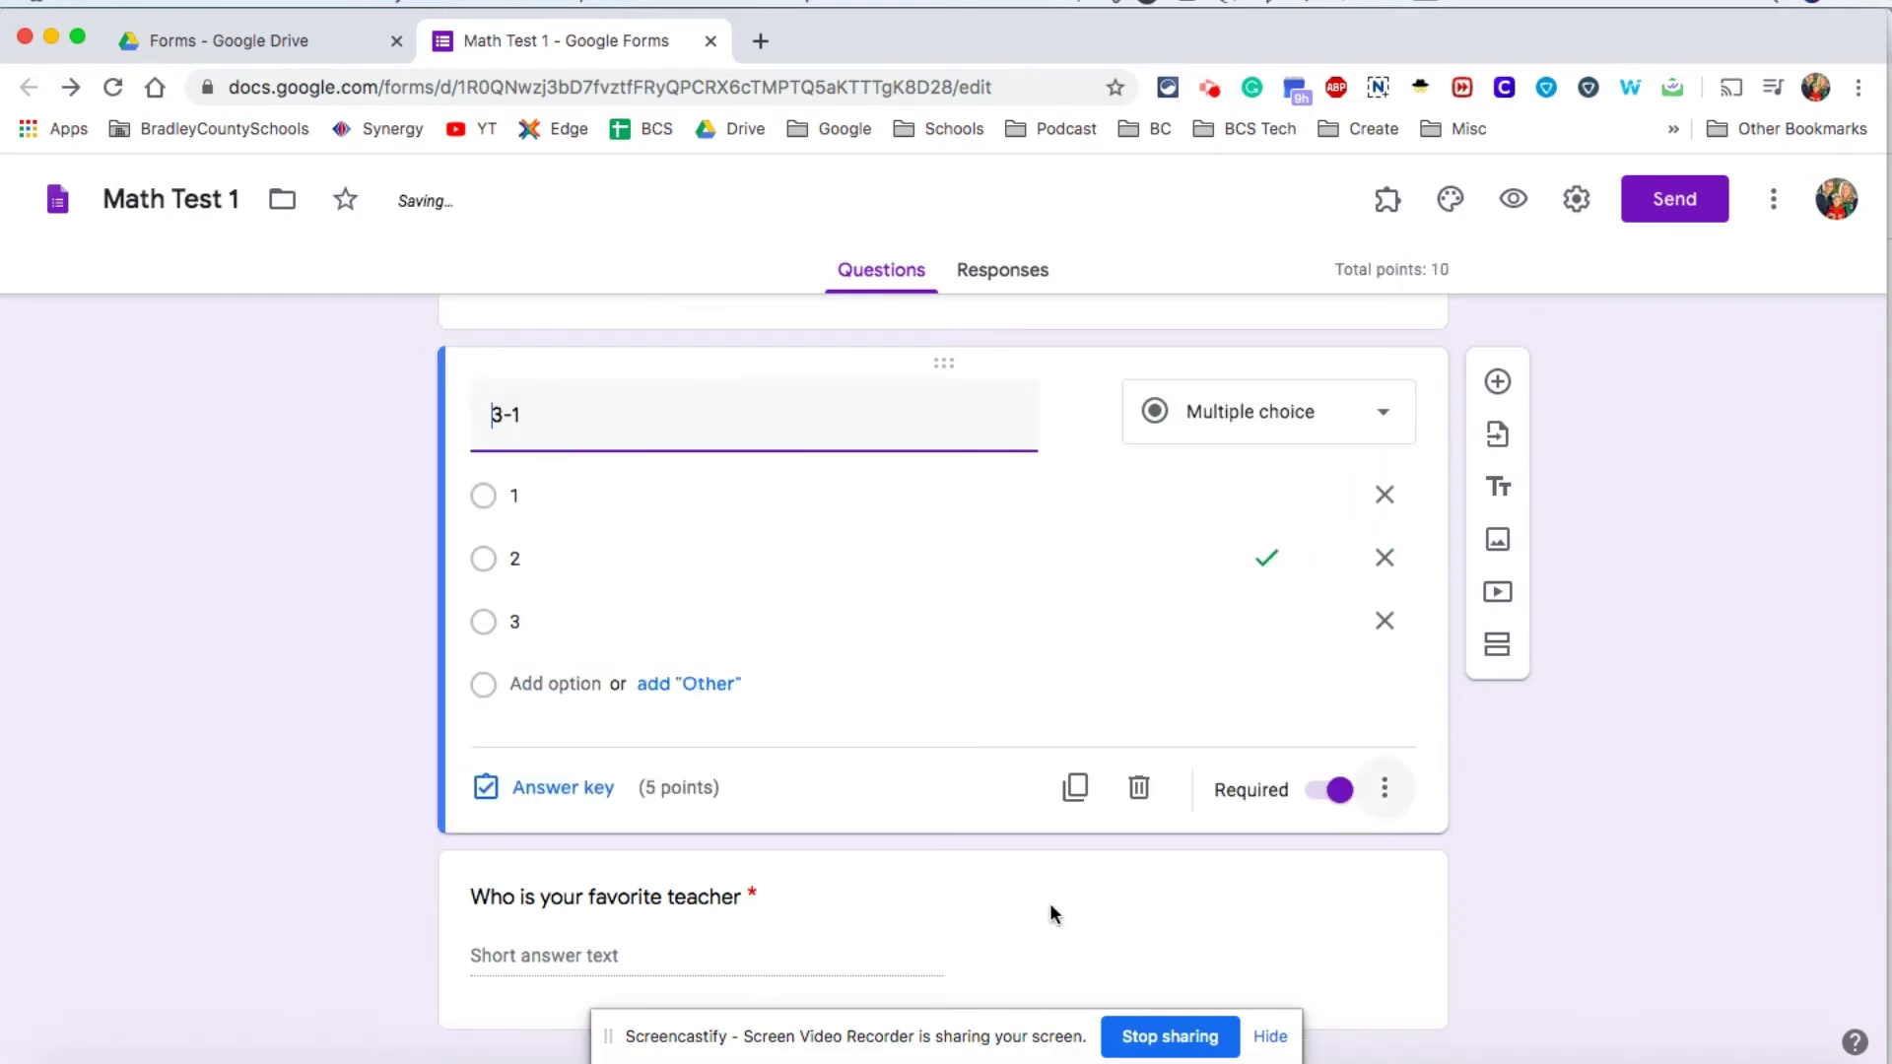
scroll(932, 906, "down", 1)
left_click(1050, 856)
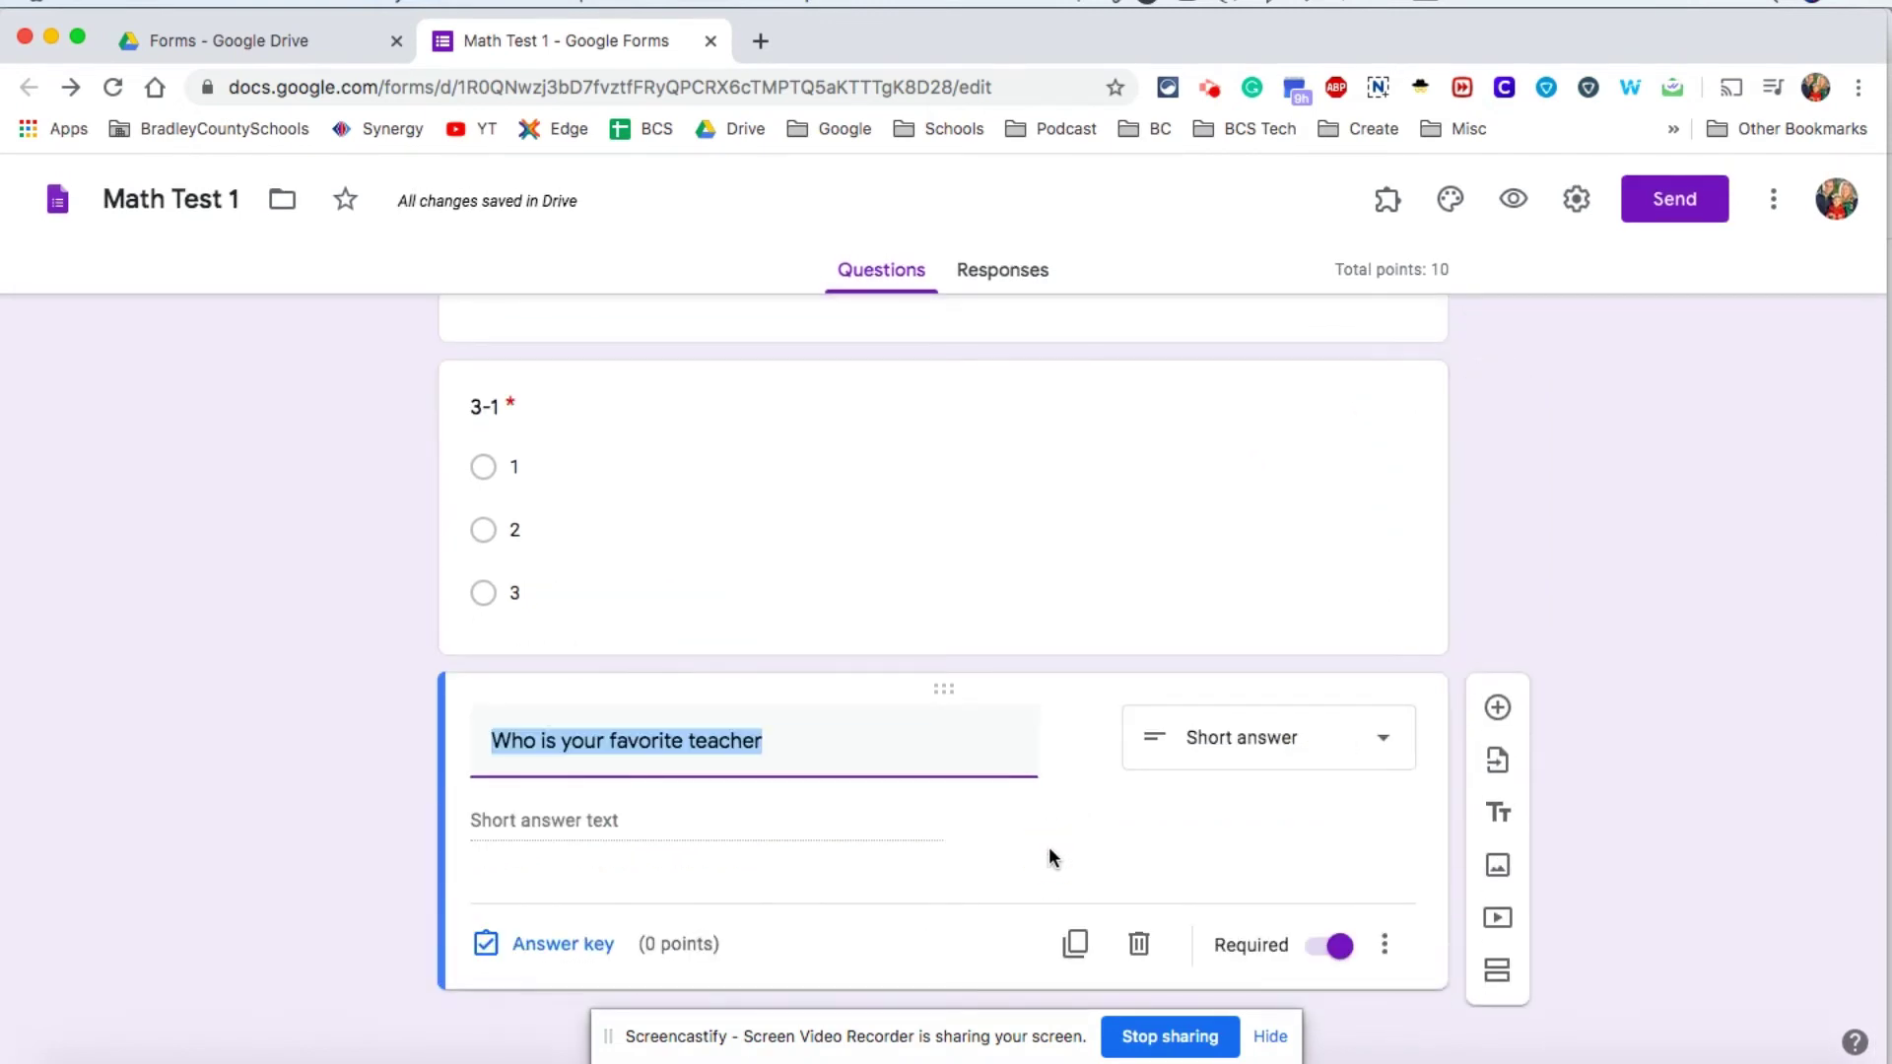
Step: Add accepted answers You, a teacher's name, Myself and Mom to the favorite teacher question
left_click(546, 942)
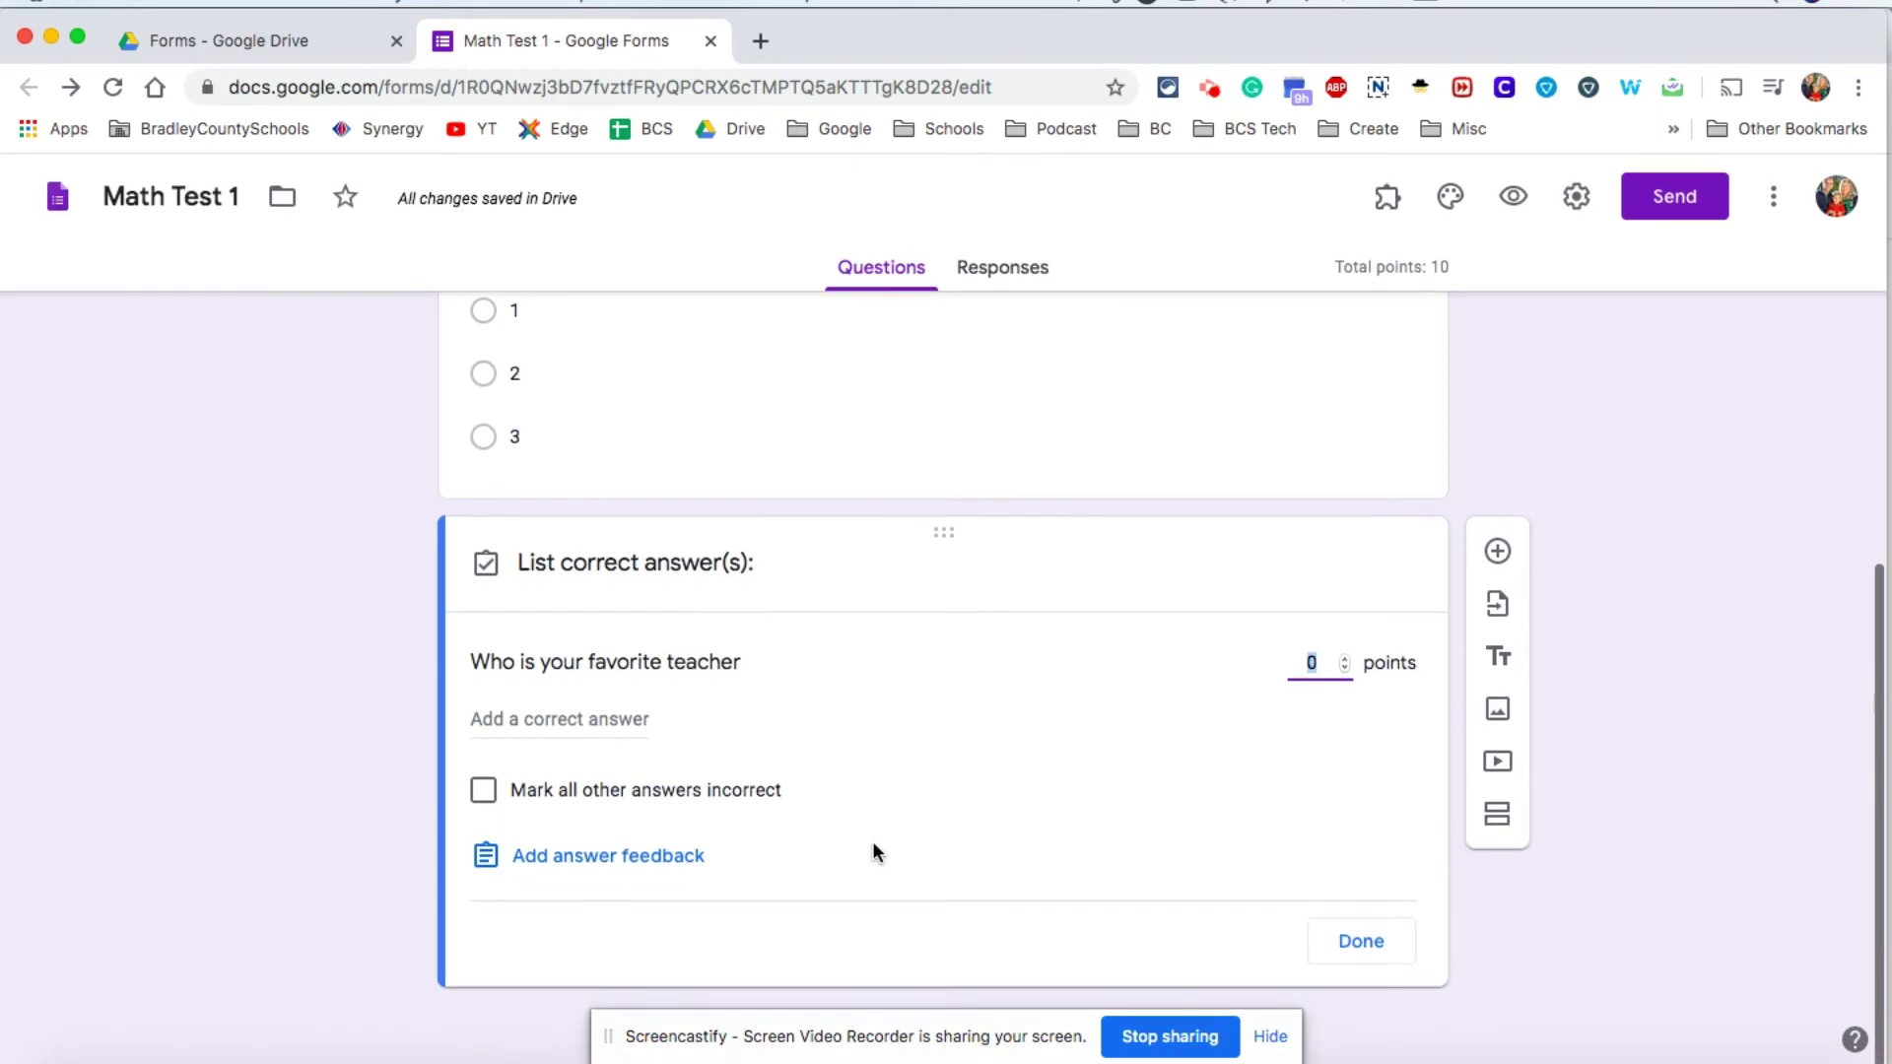
left_click(551, 722)
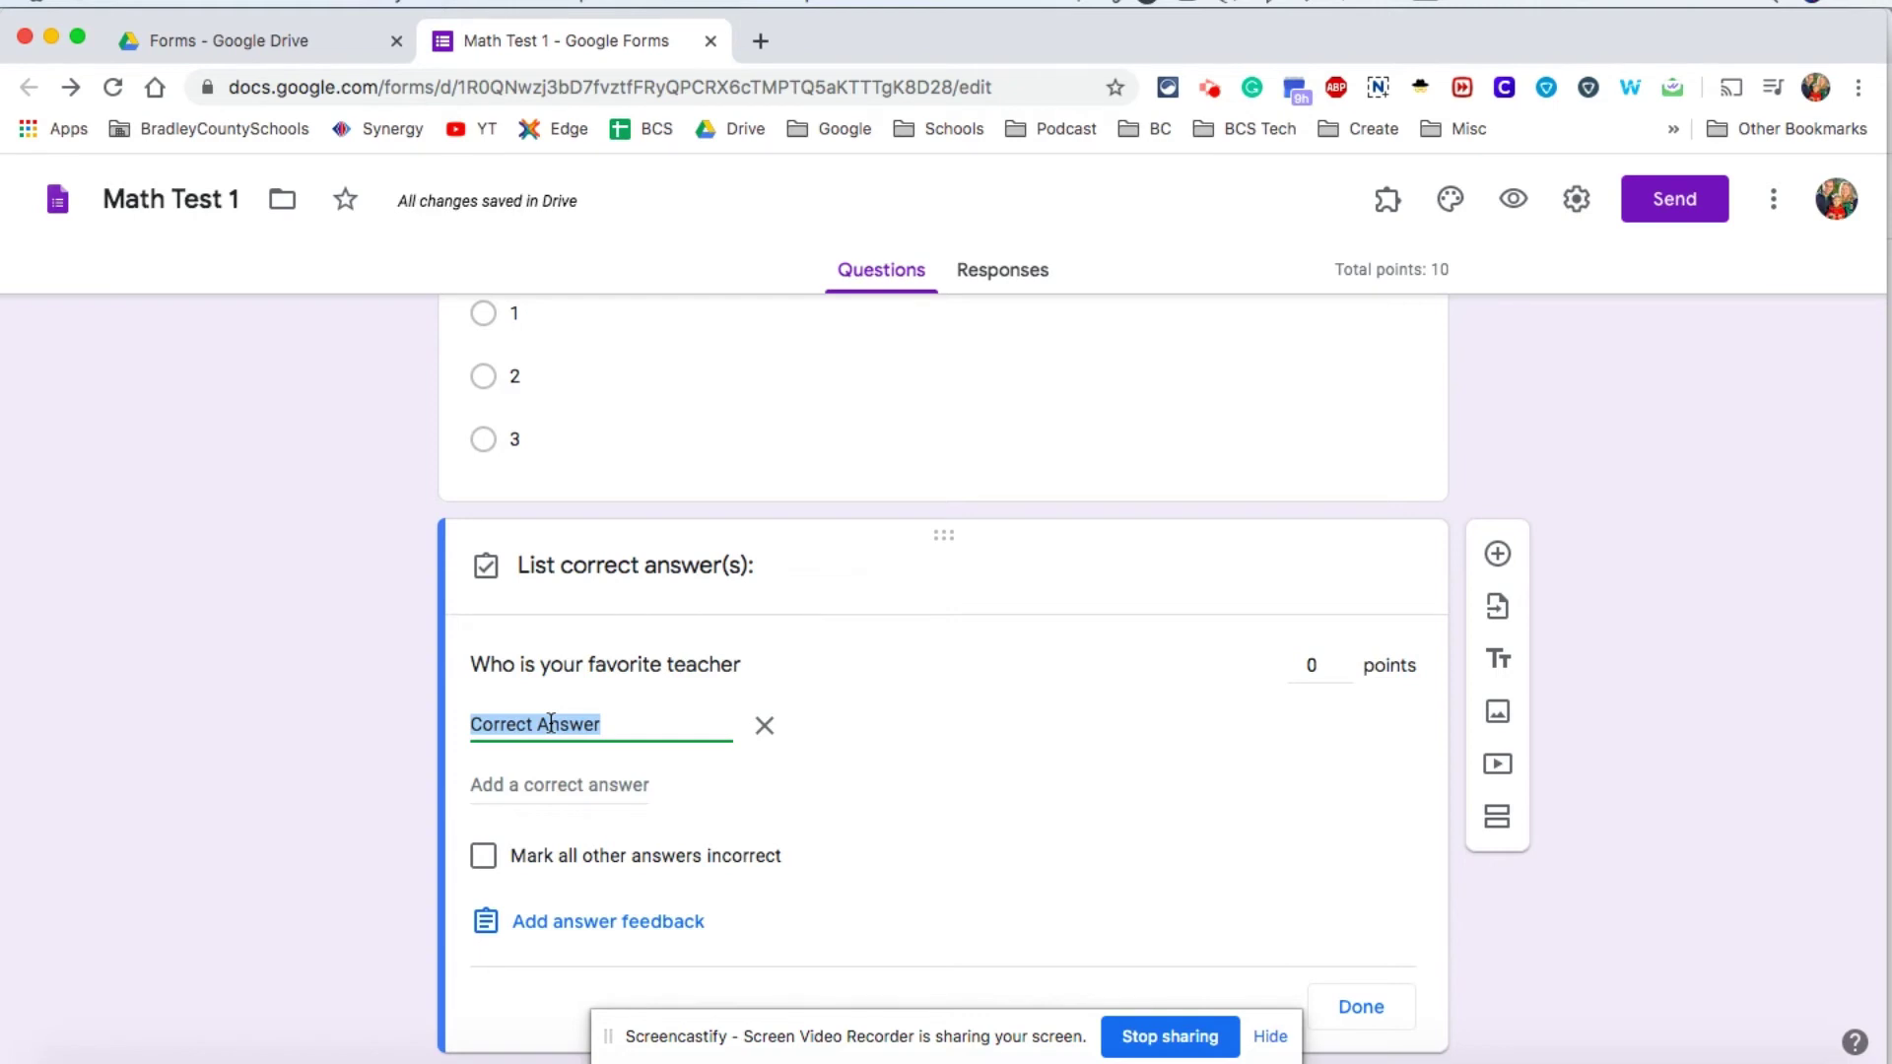
type("You")
left_click(545, 785)
type("Mr. Burris")
left_click(533, 850)
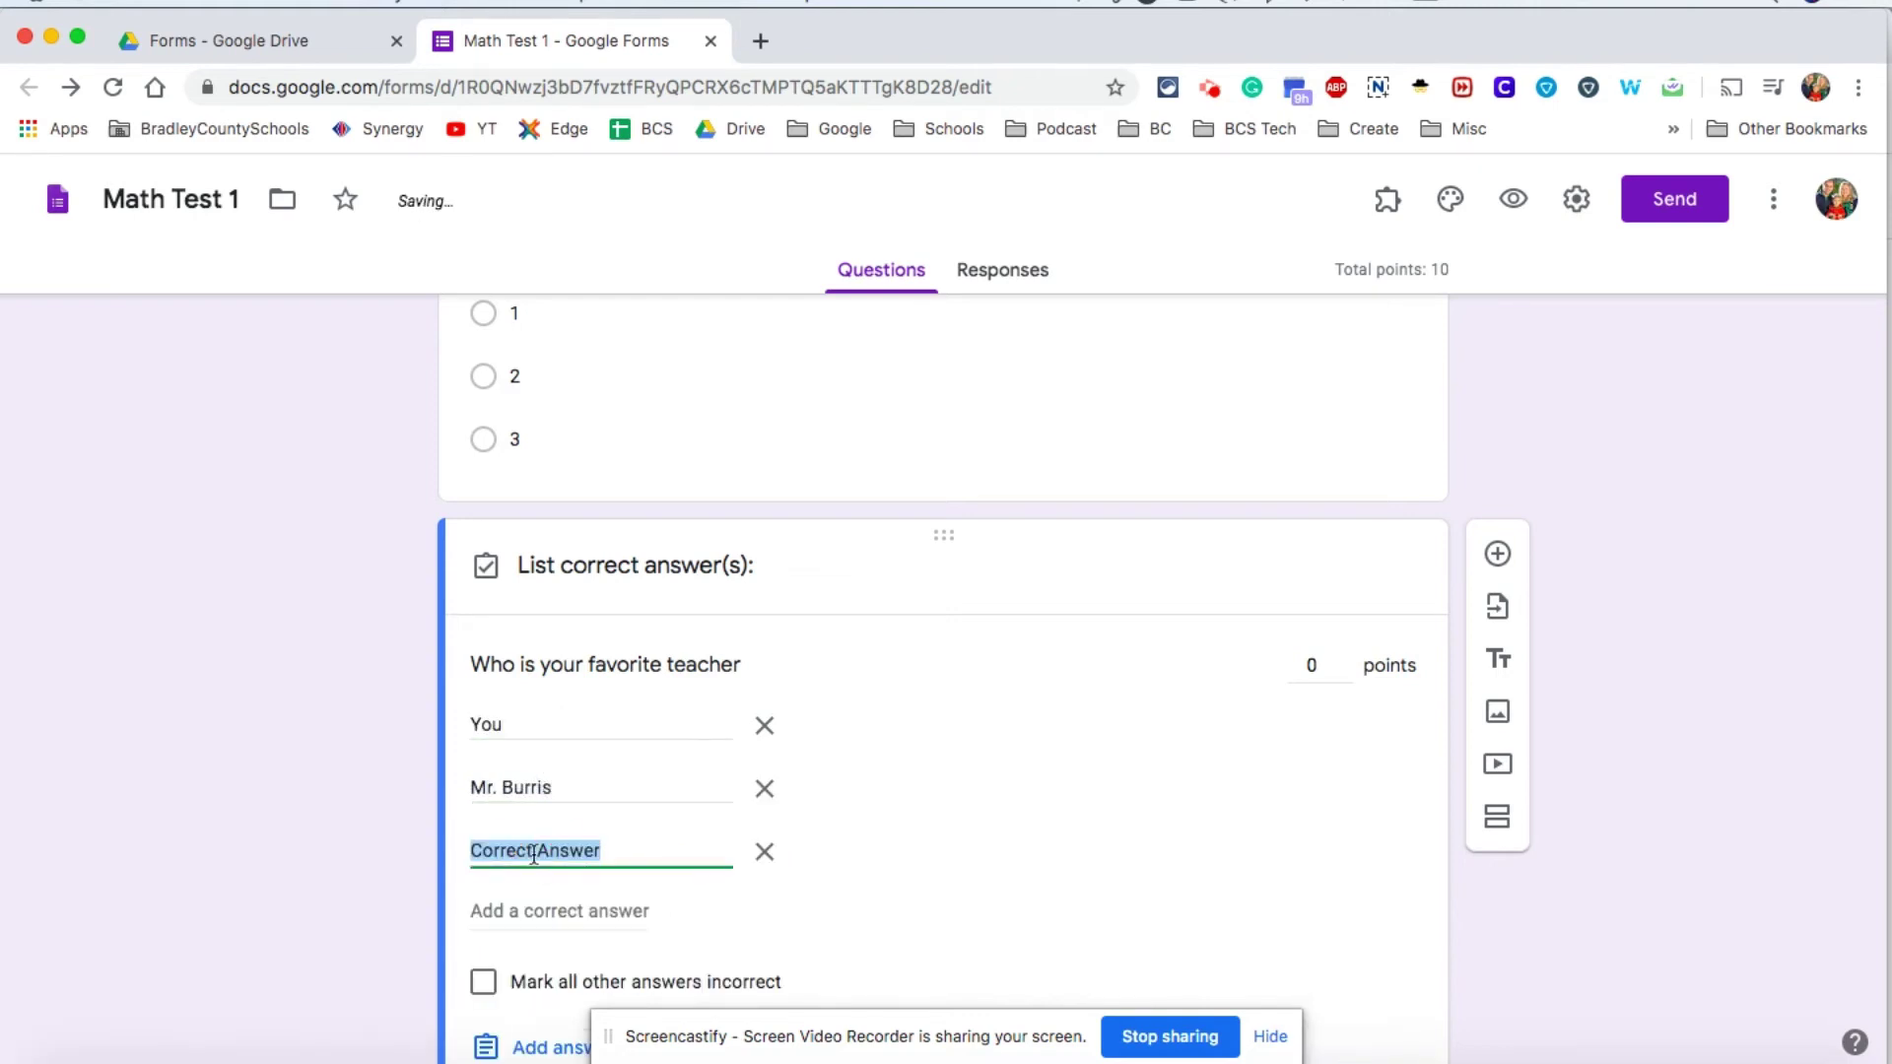
type("Myself")
key("Return")
type("Mom")
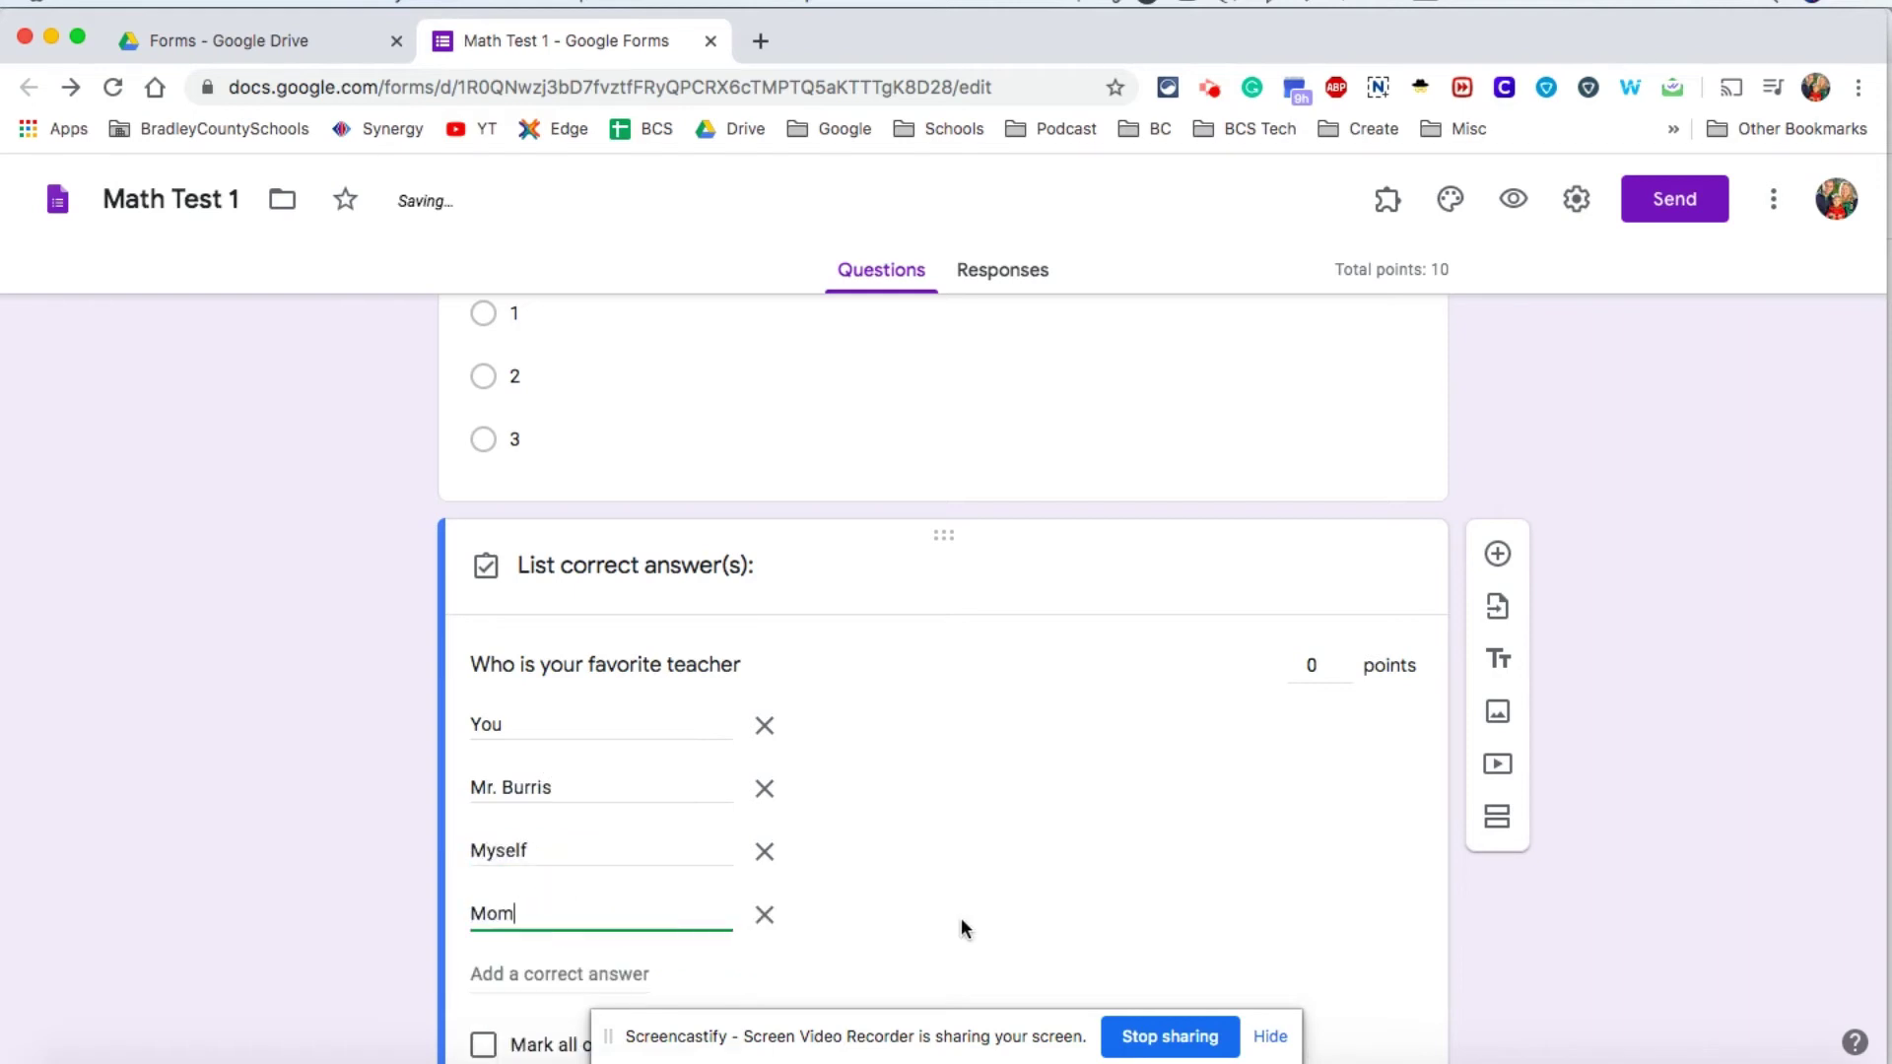
Step: Give the favorite teacher question 5 points and close its answer key
scroll(961, 919, "down", 2)
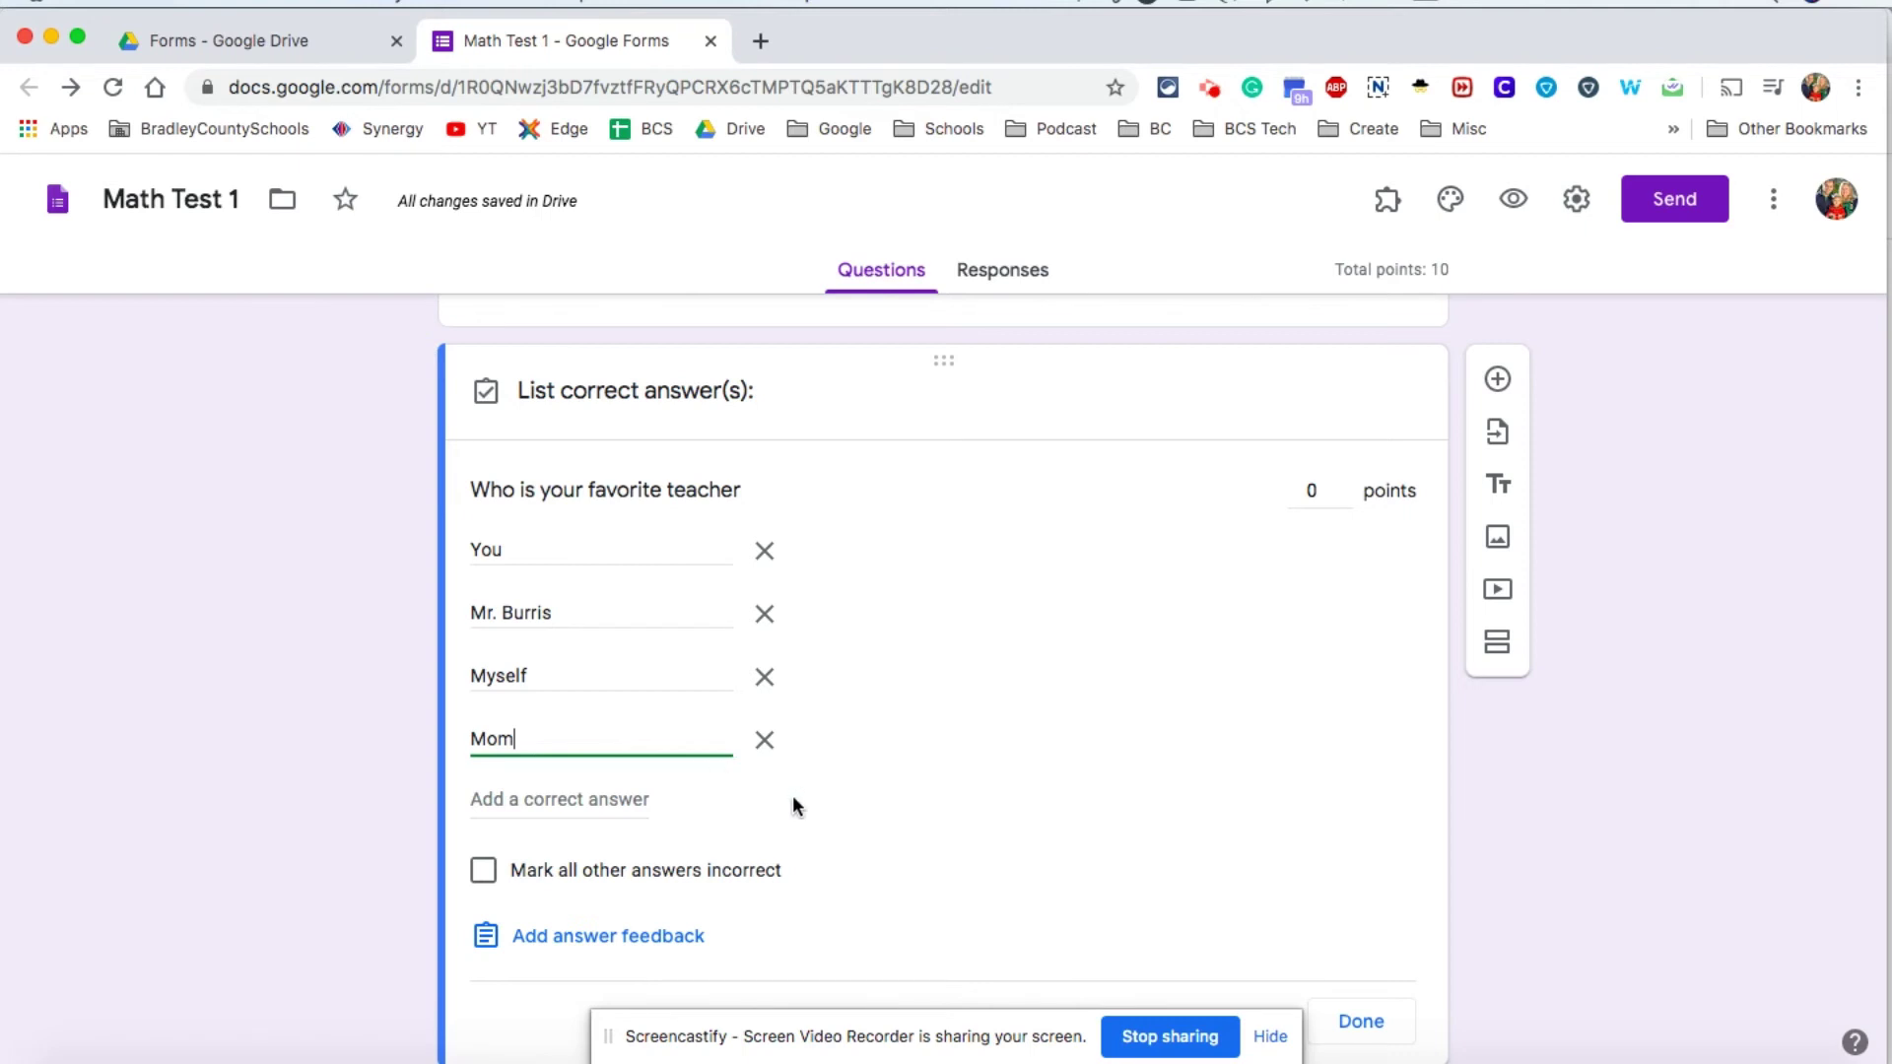
scroll(896, 842, "down", 2)
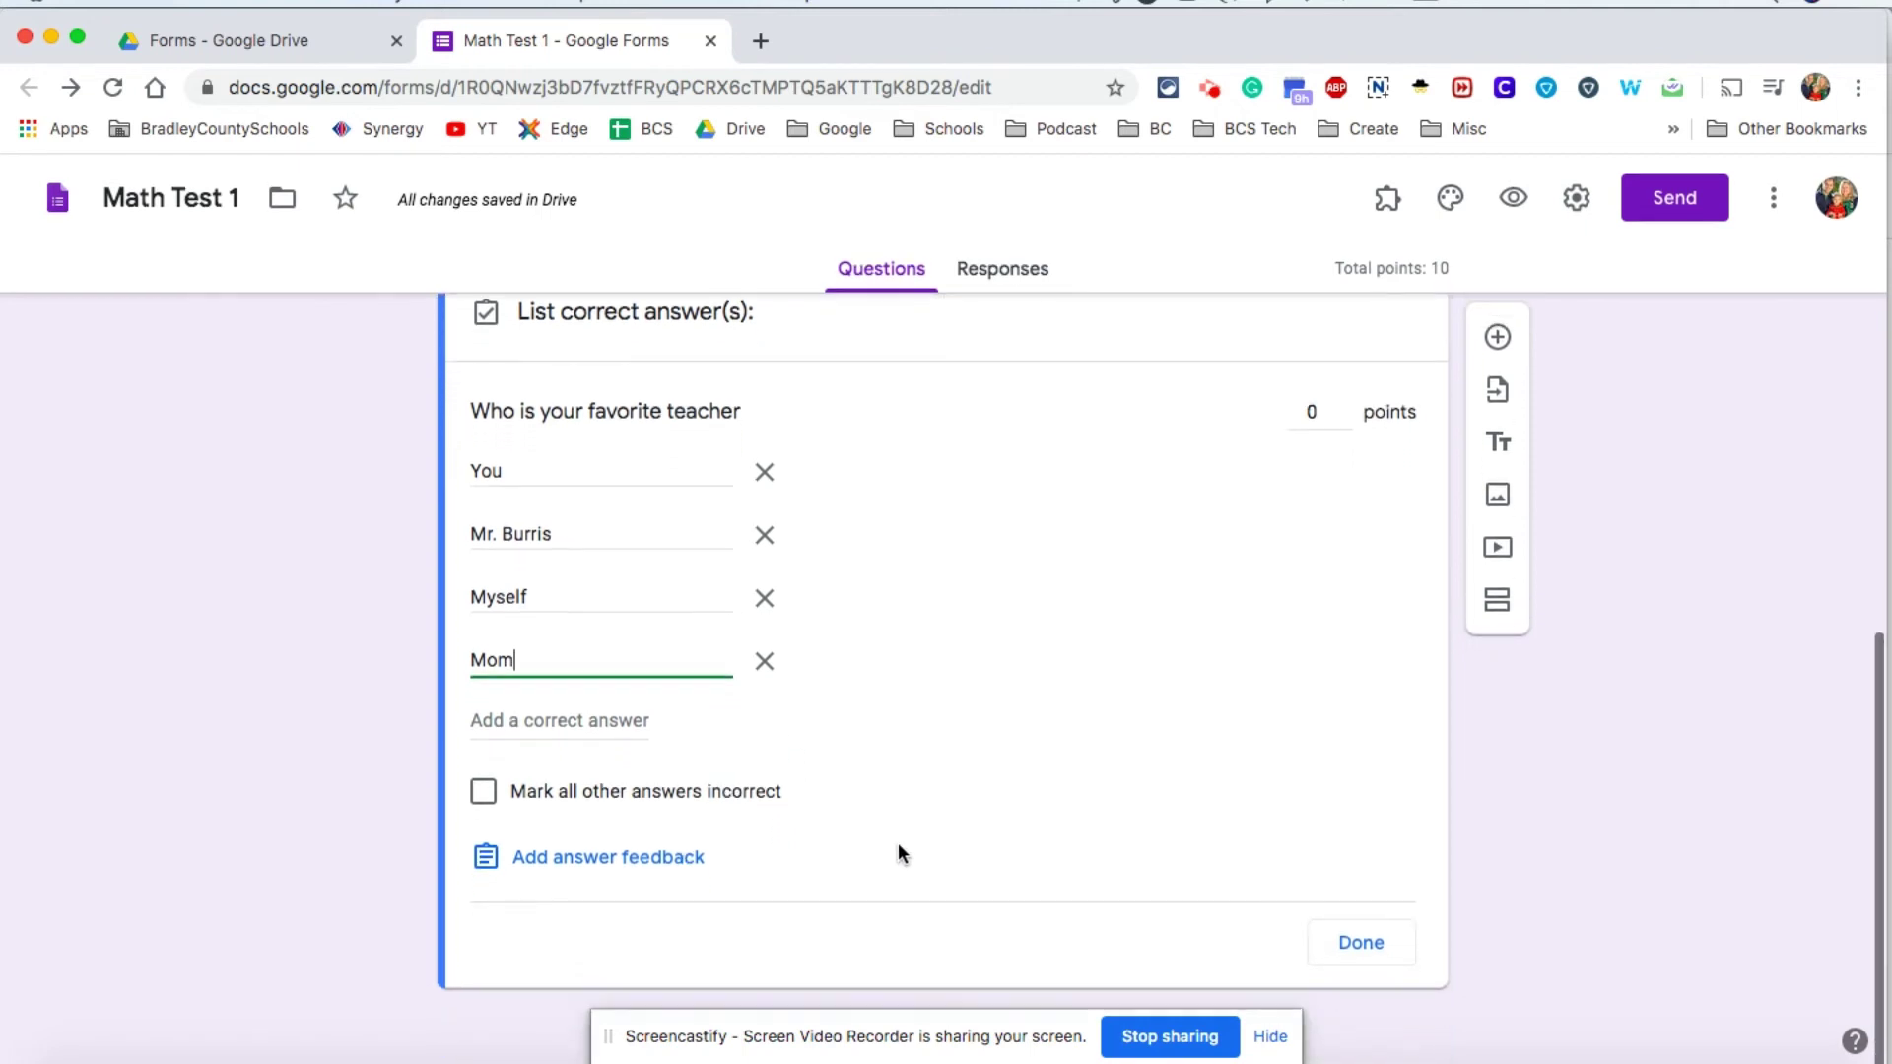
left_click(1346, 418)
type("3")
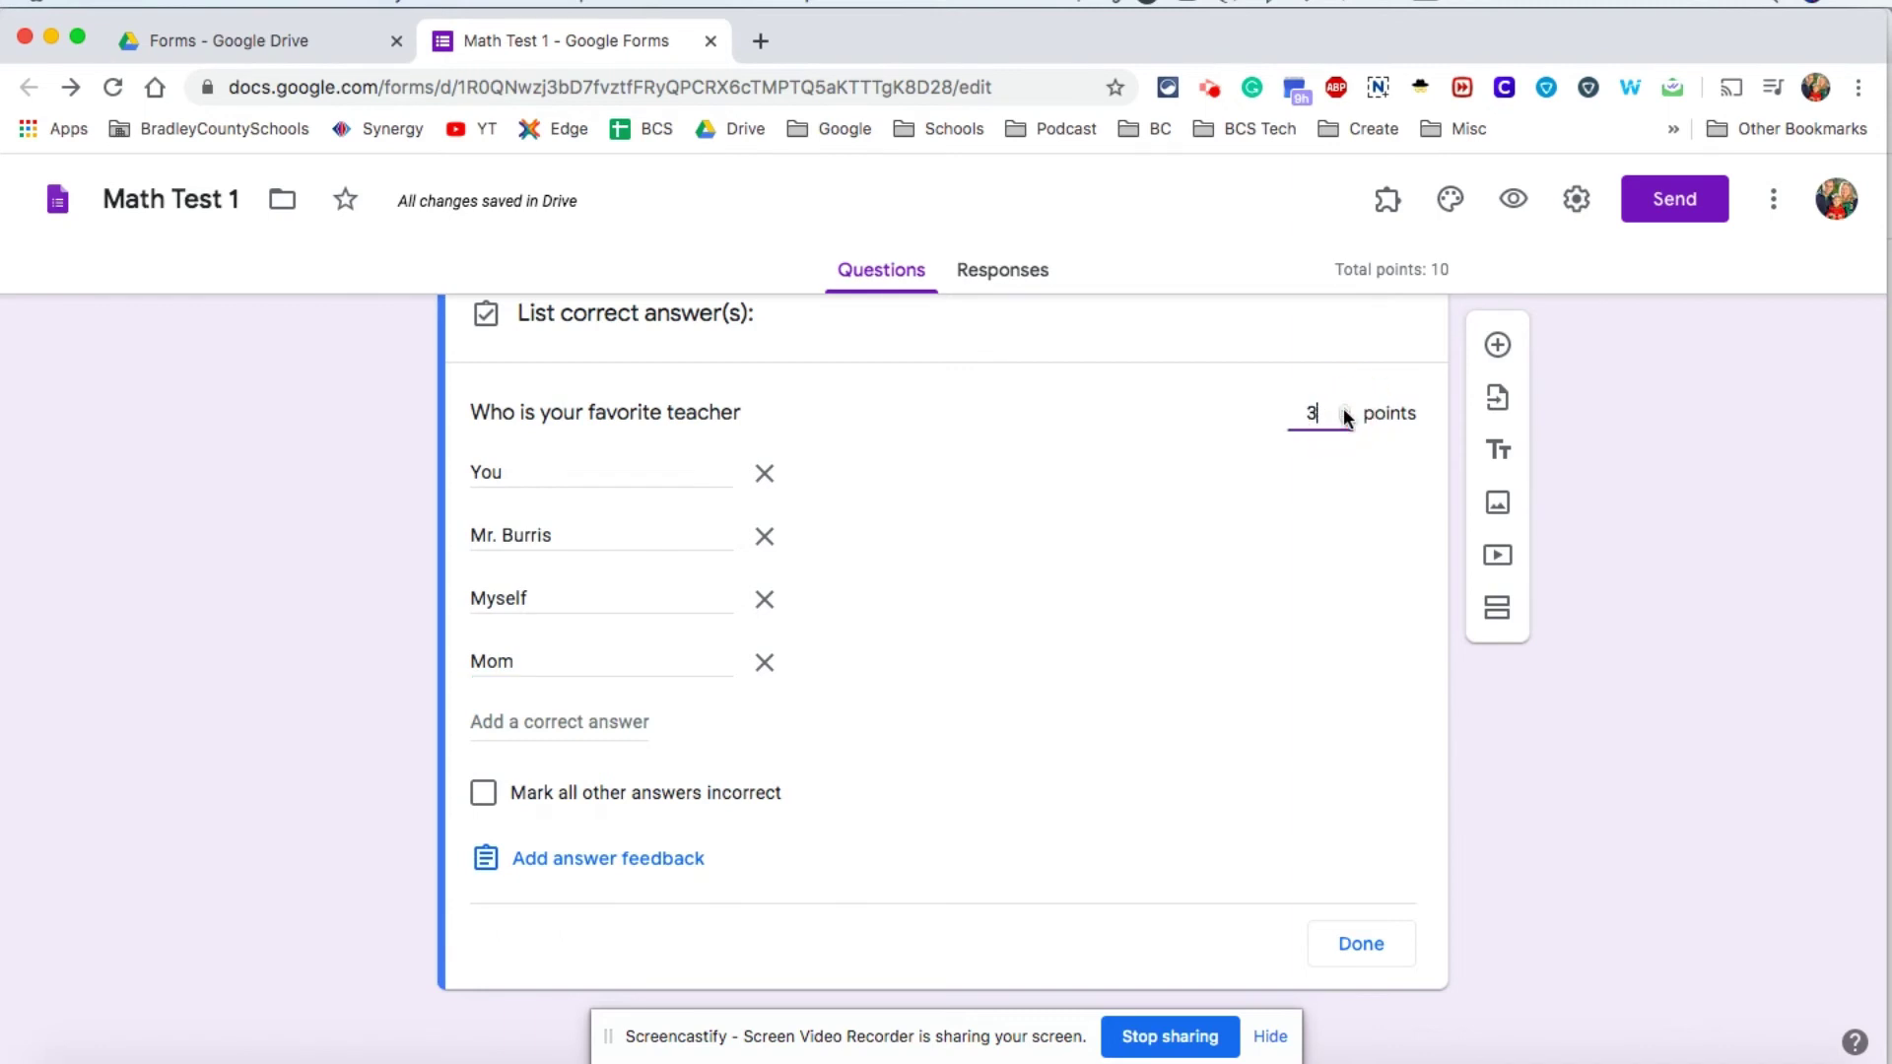
left_click(1345, 412)
left_click(1346, 412)
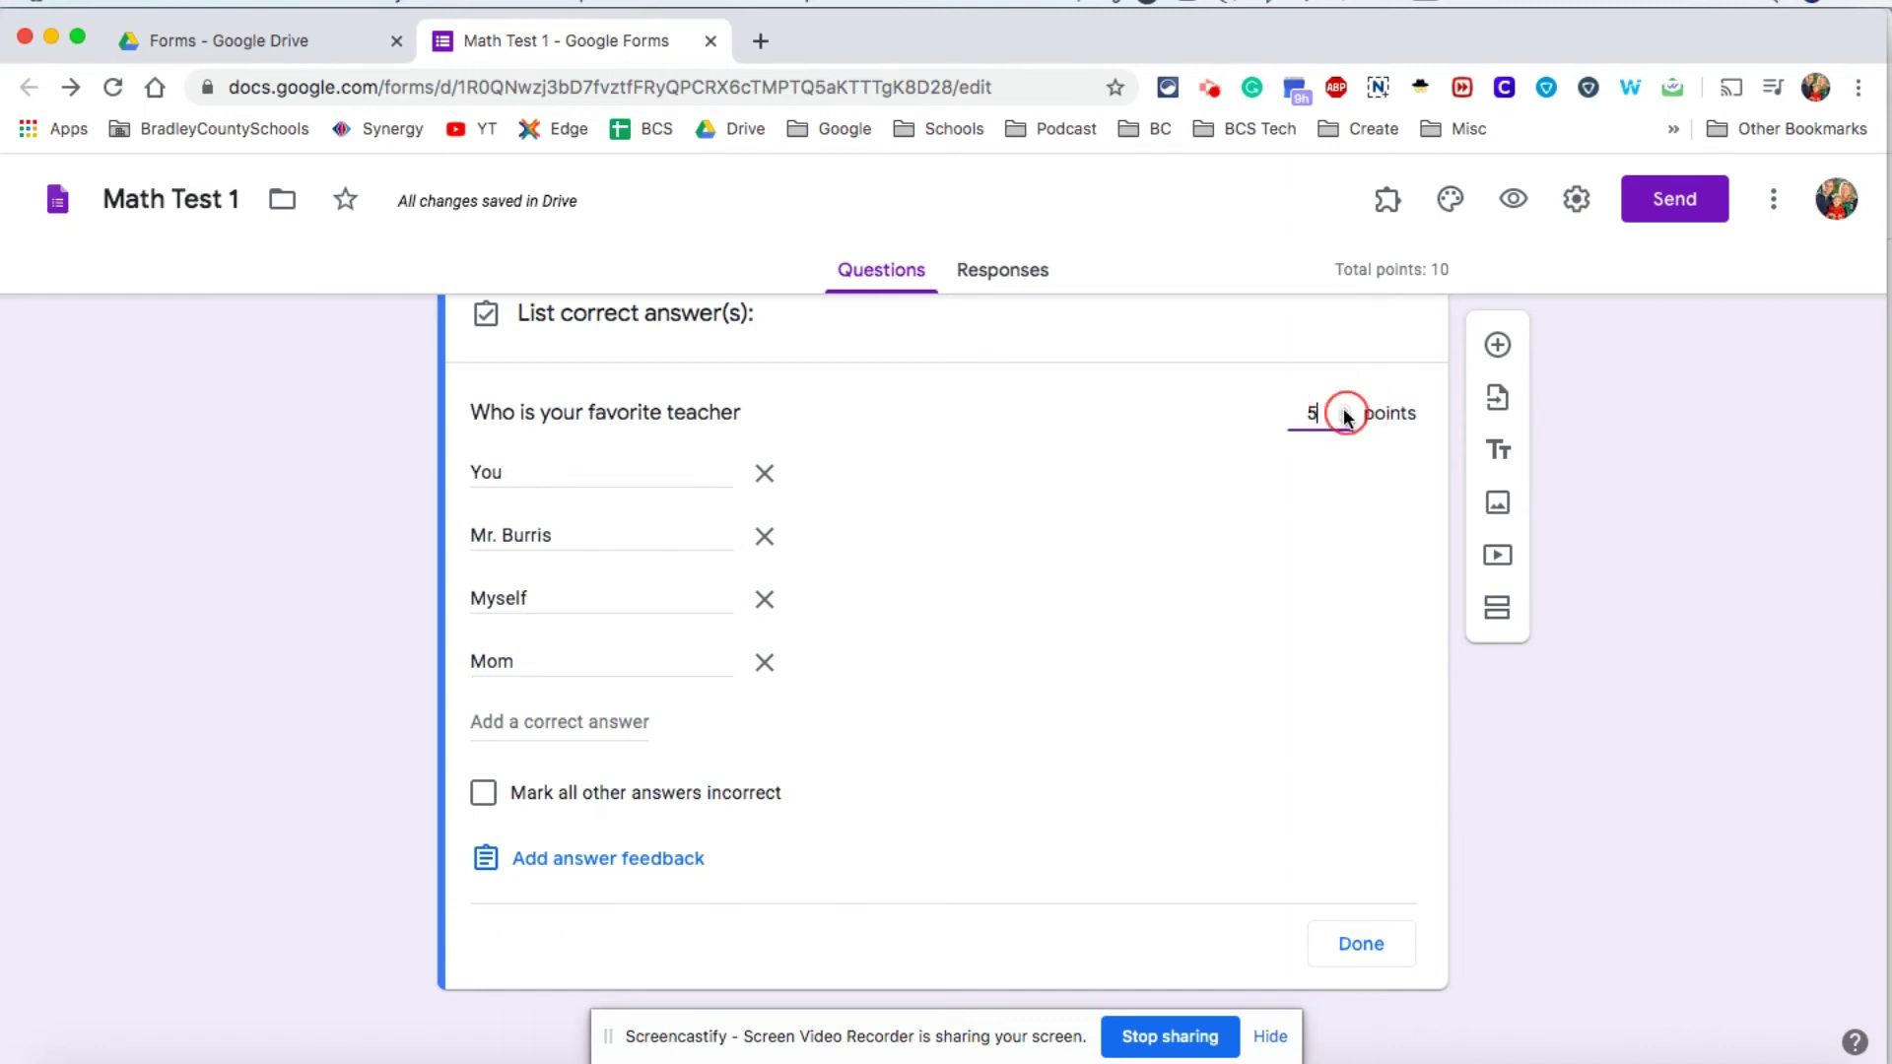
left_click(1362, 944)
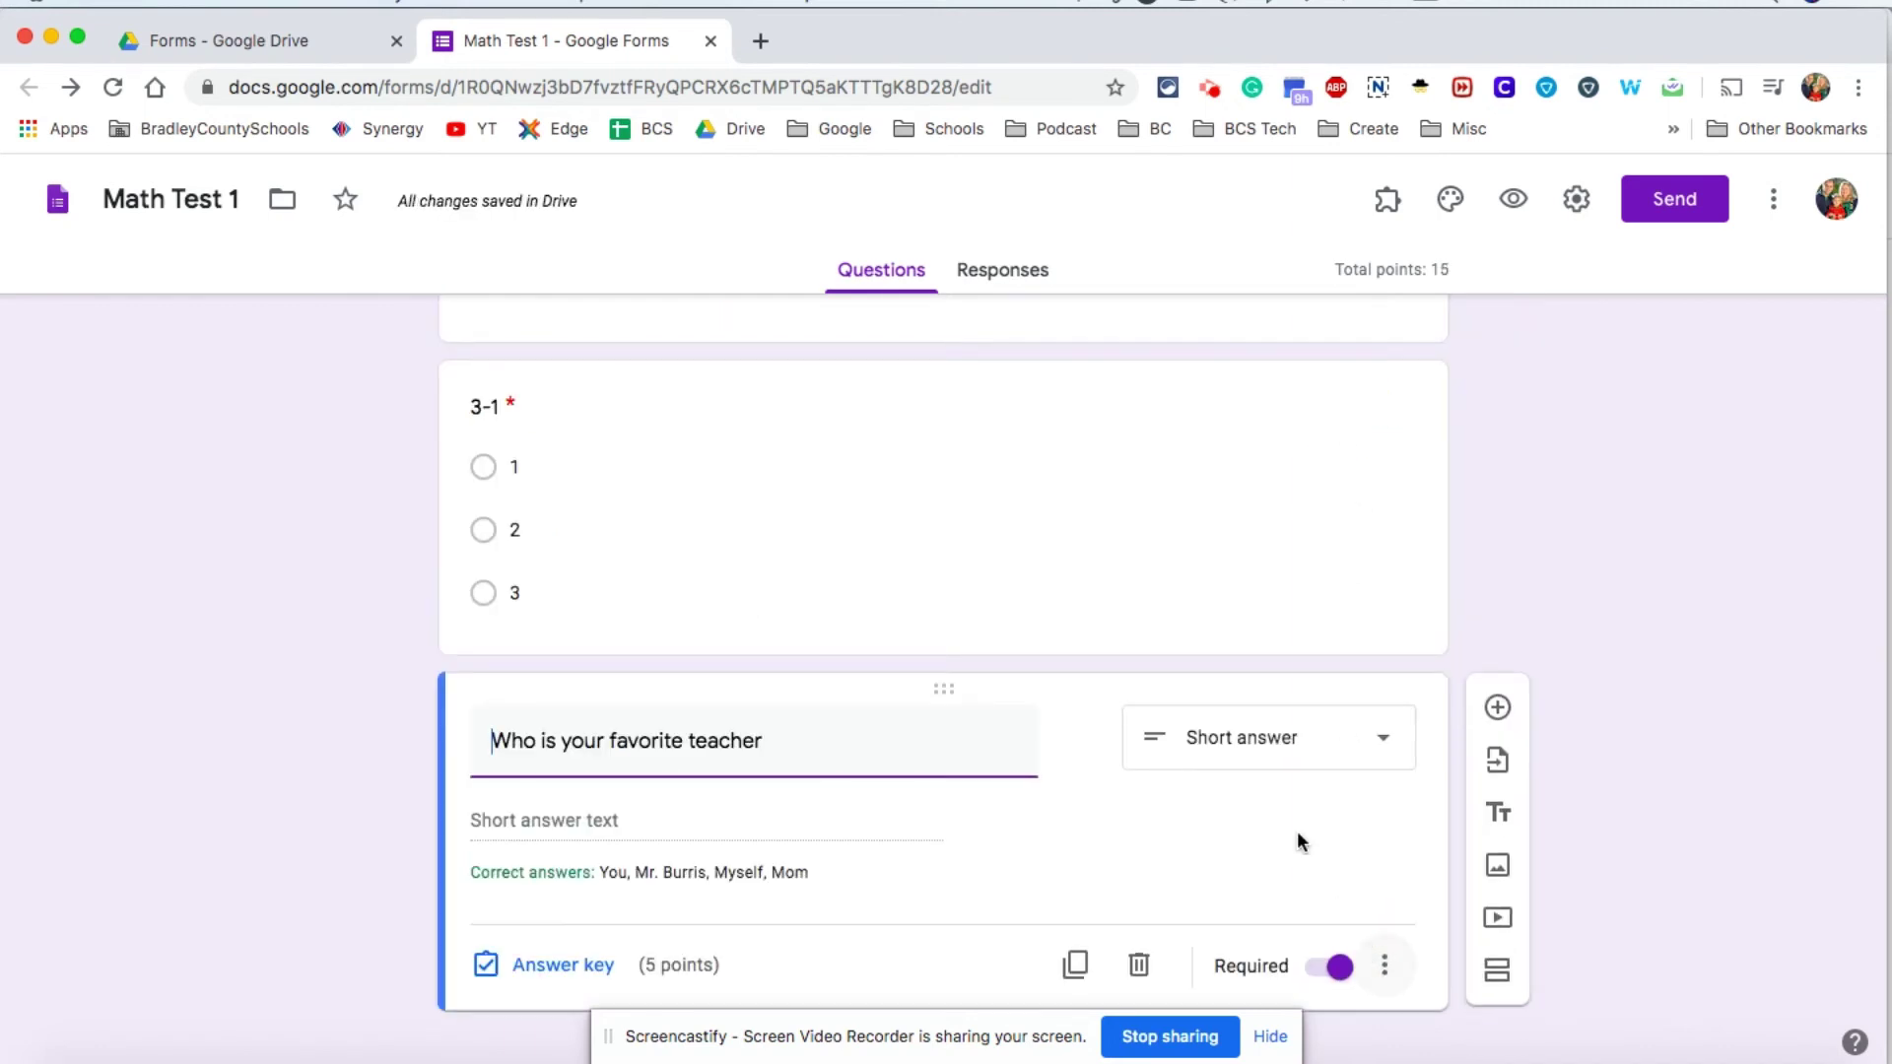
Step: In the form preview, choose 4 for 2+2 and 1 for 3-1
scroll(1292, 826, "up", 5)
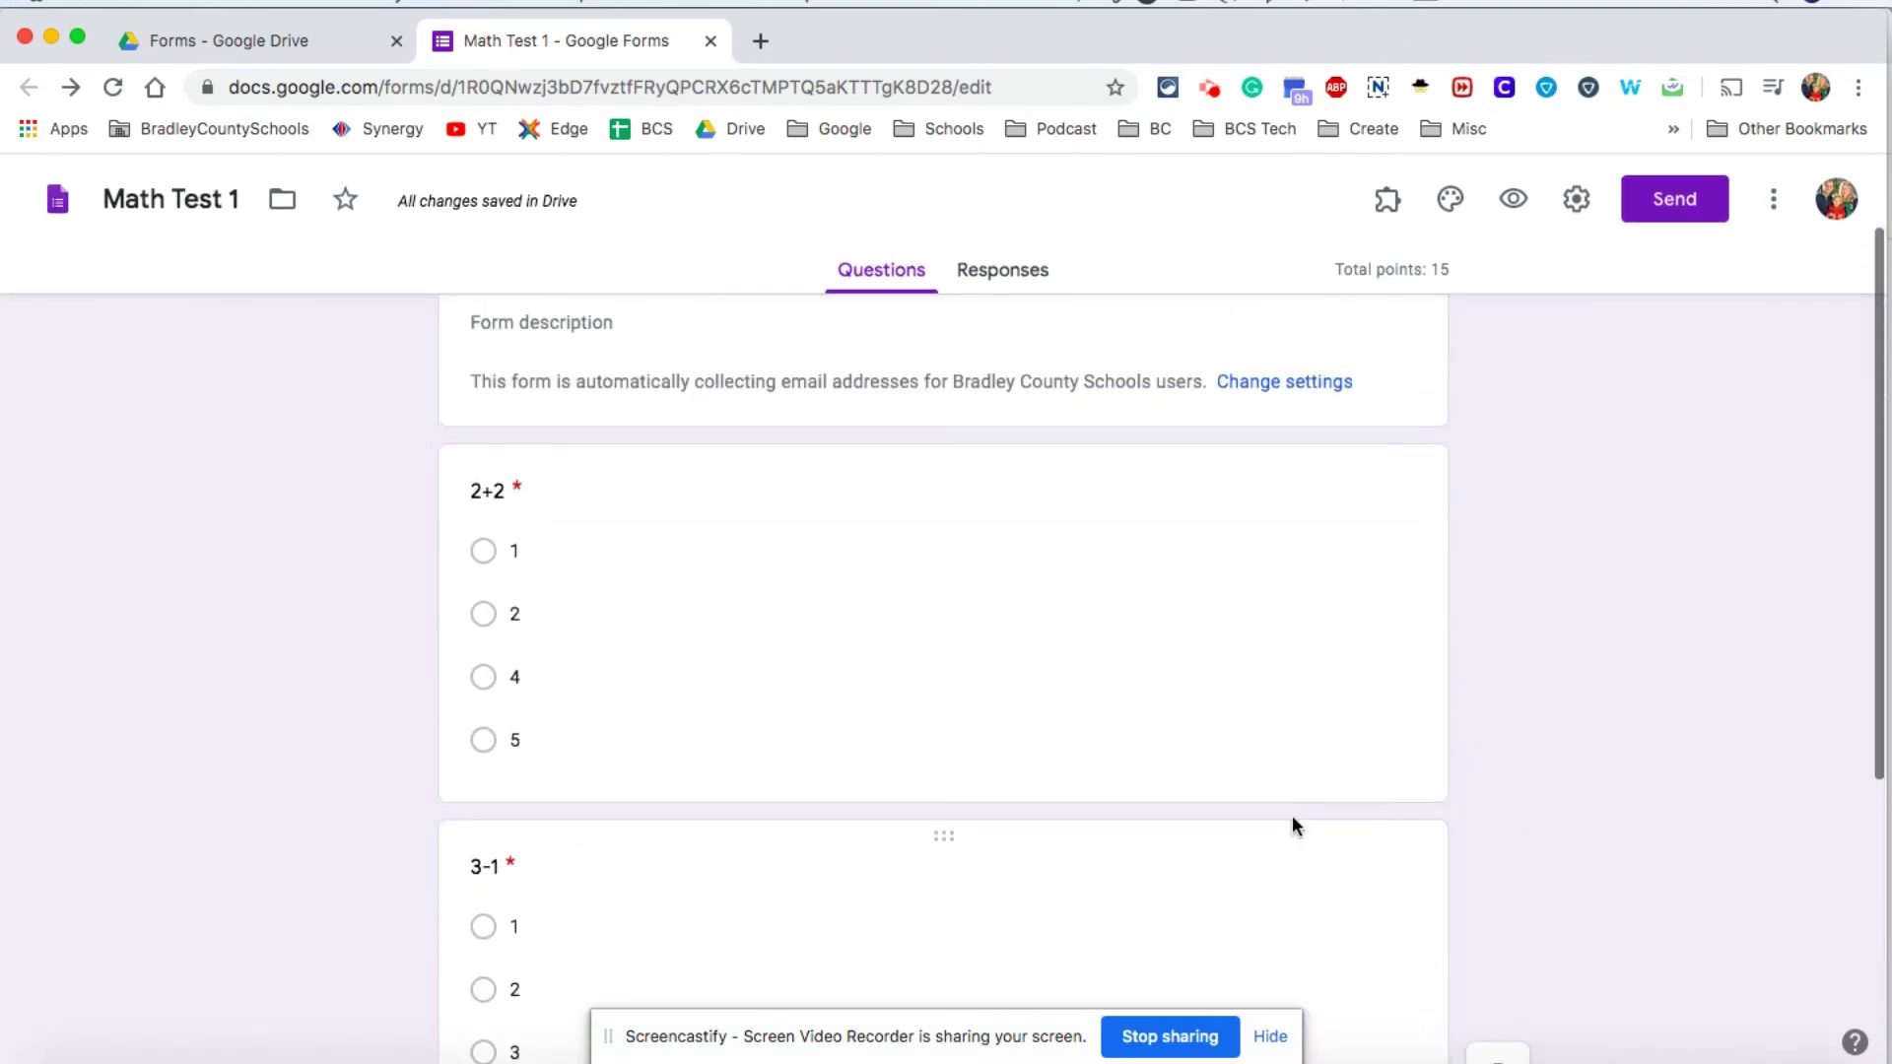
scroll(1292, 817, "up", 2)
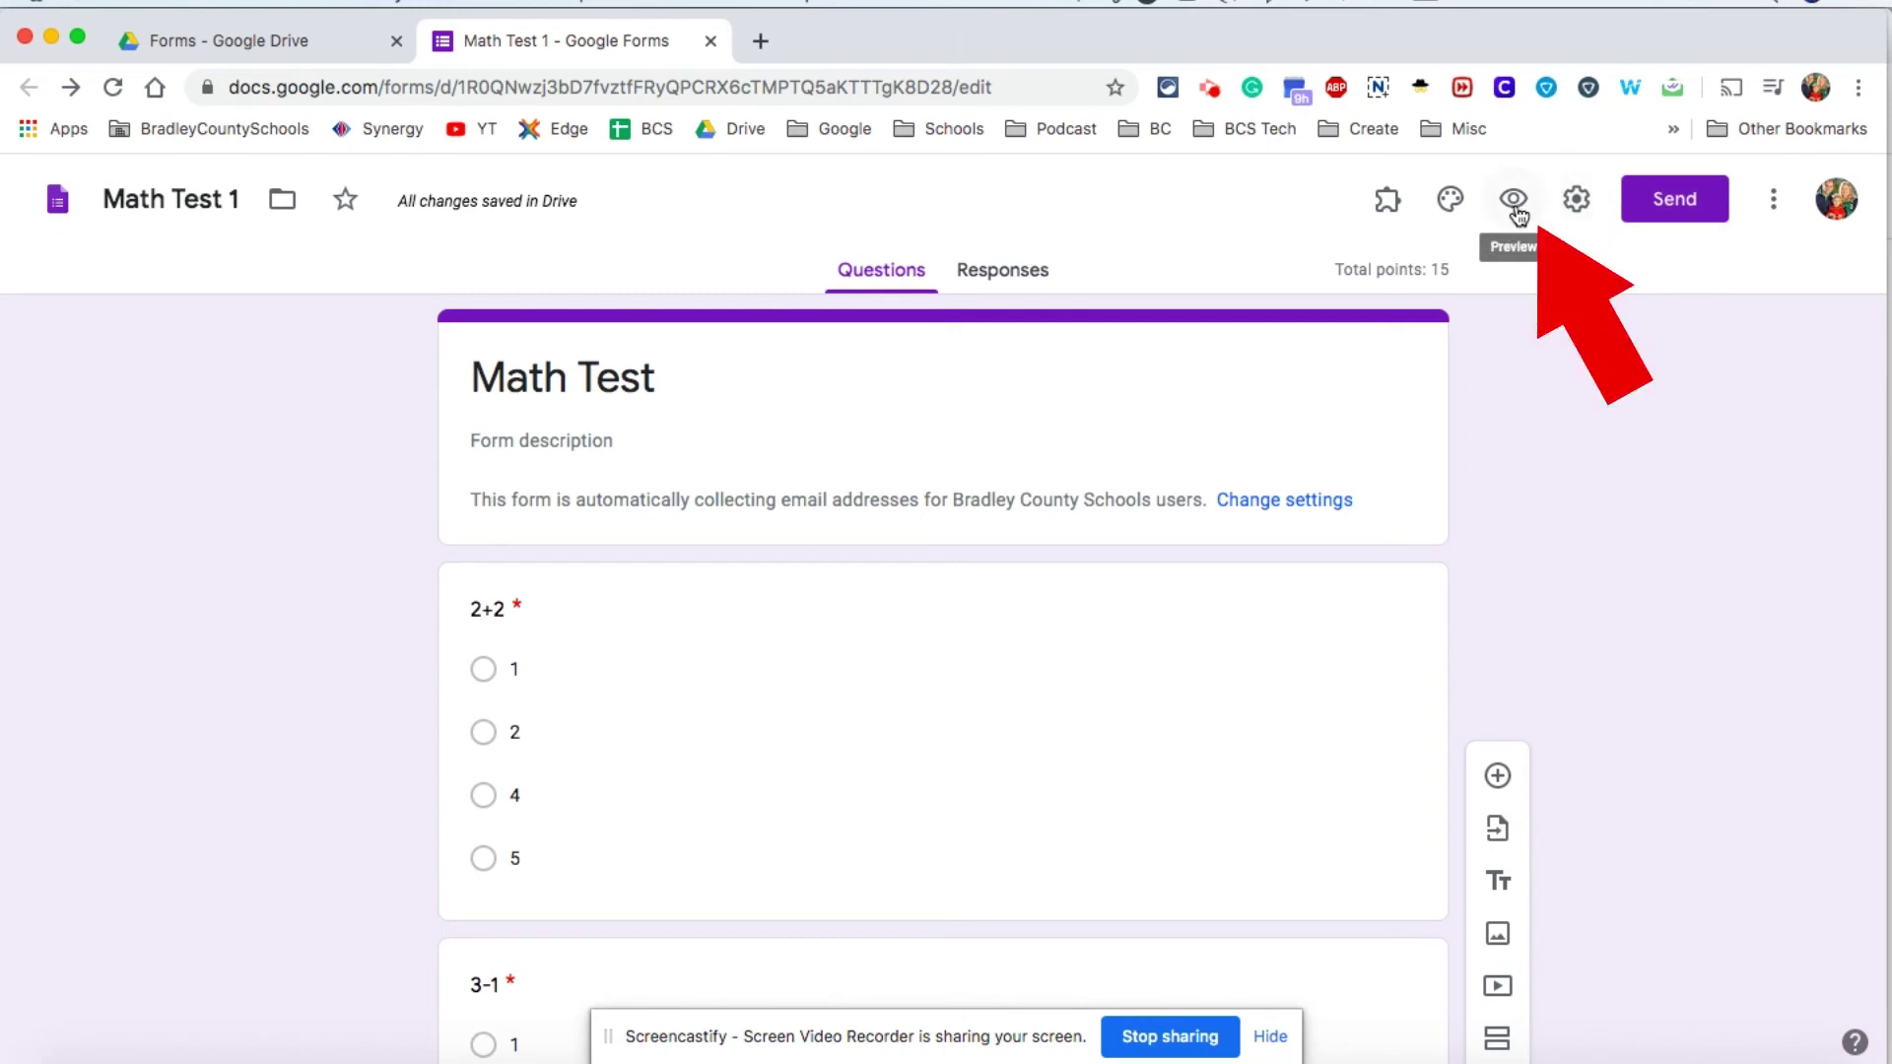
left_click(1515, 205)
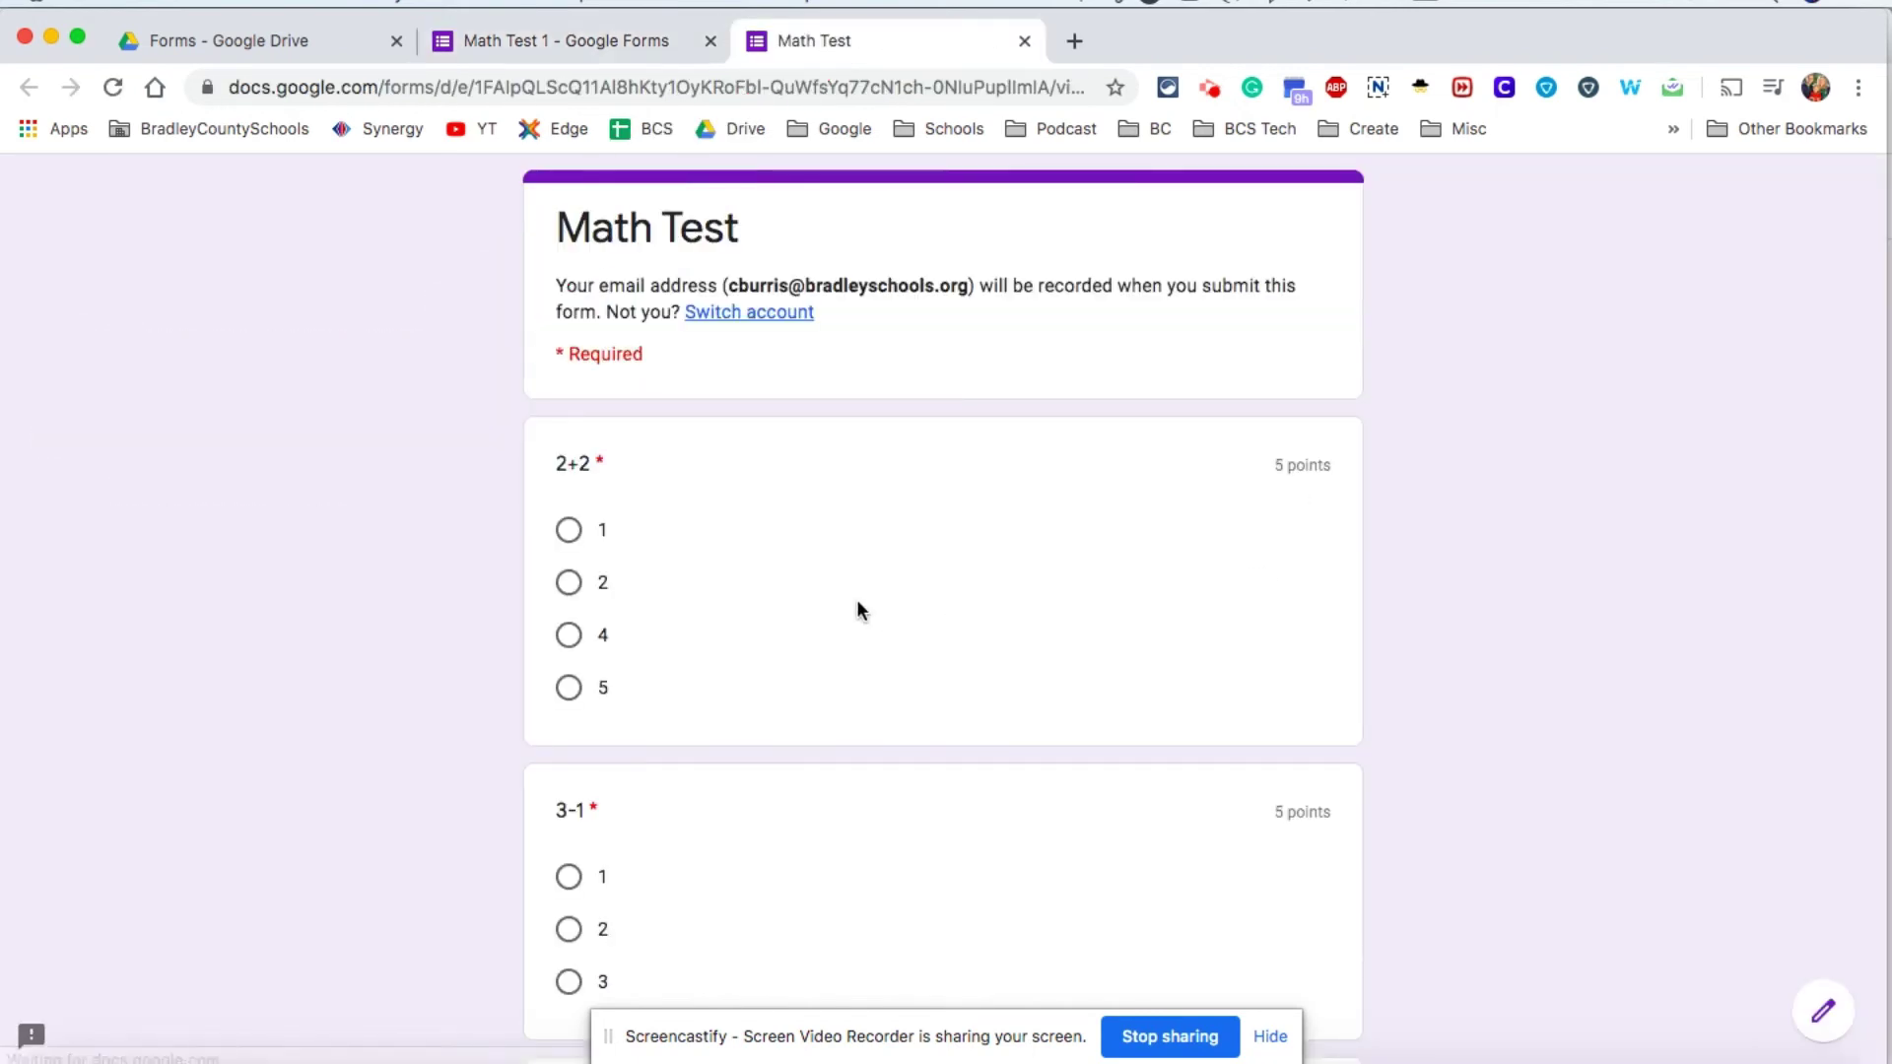
left_click(570, 637)
scroll(643, 907, "down", 2)
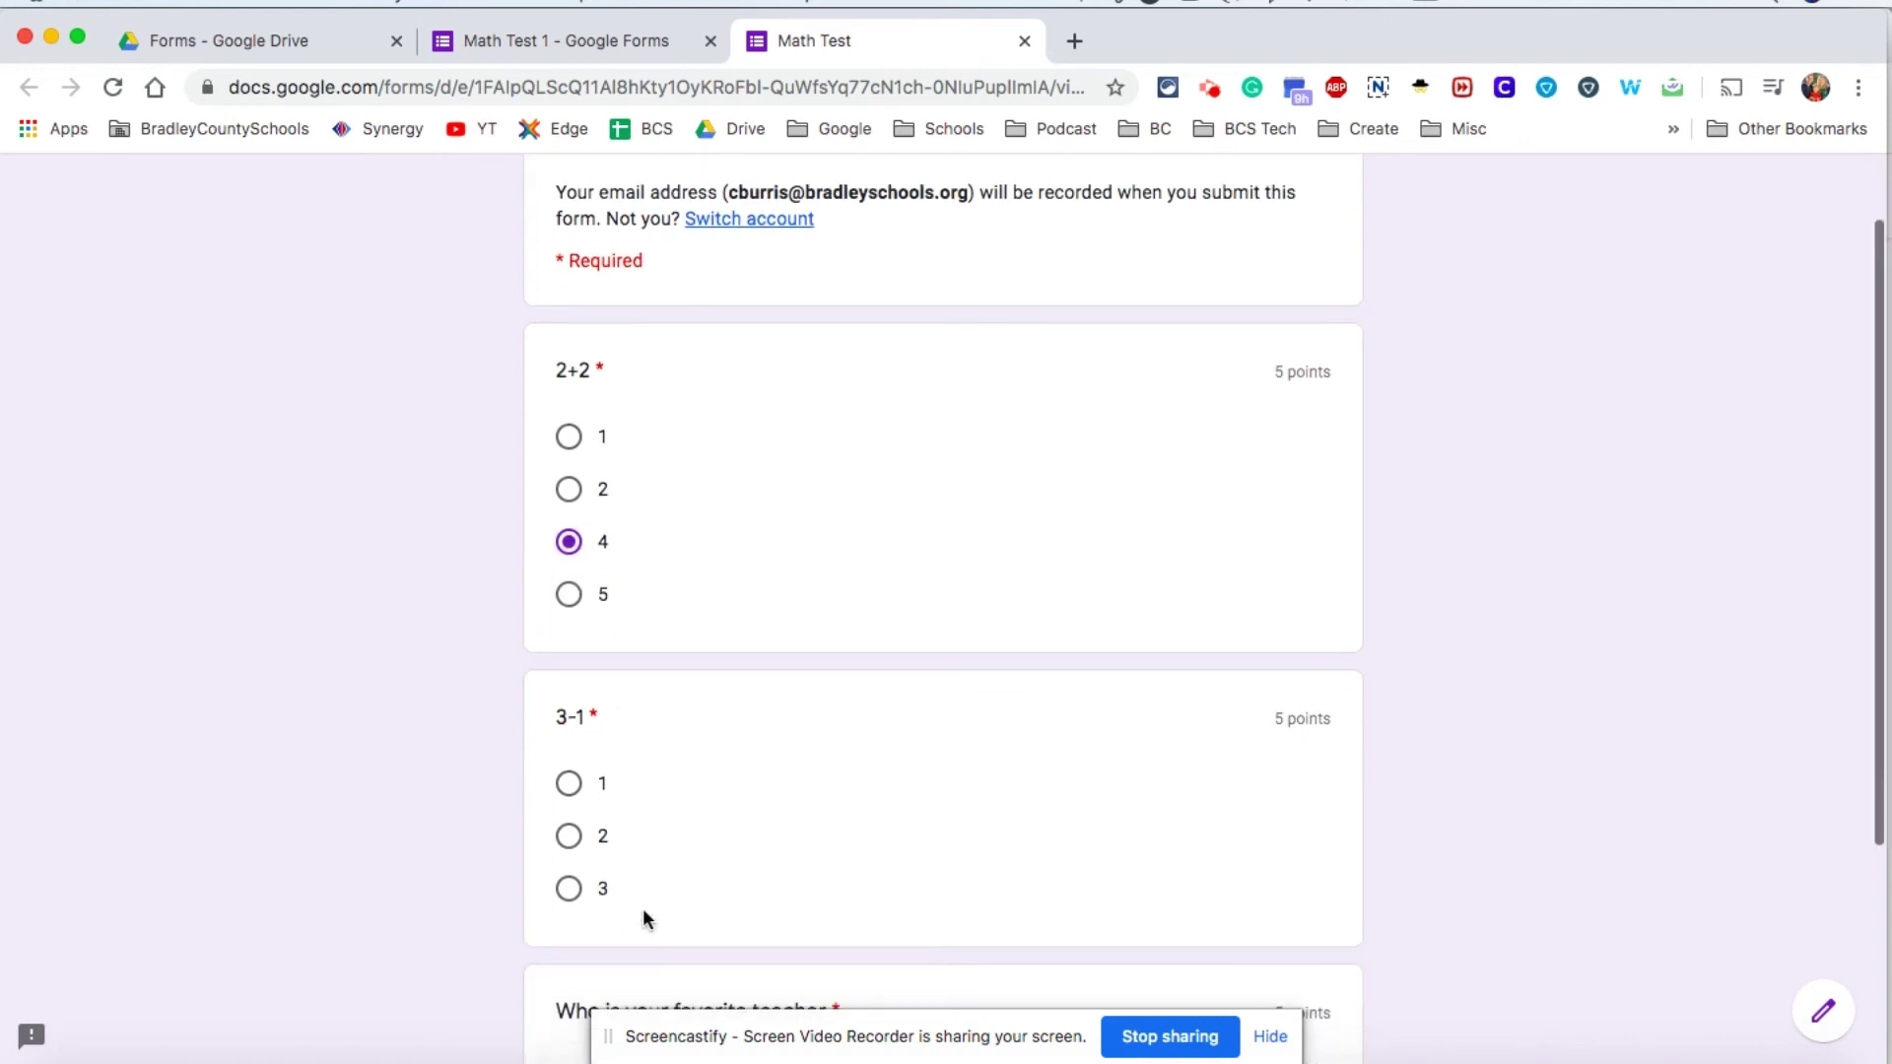
left_click(569, 791)
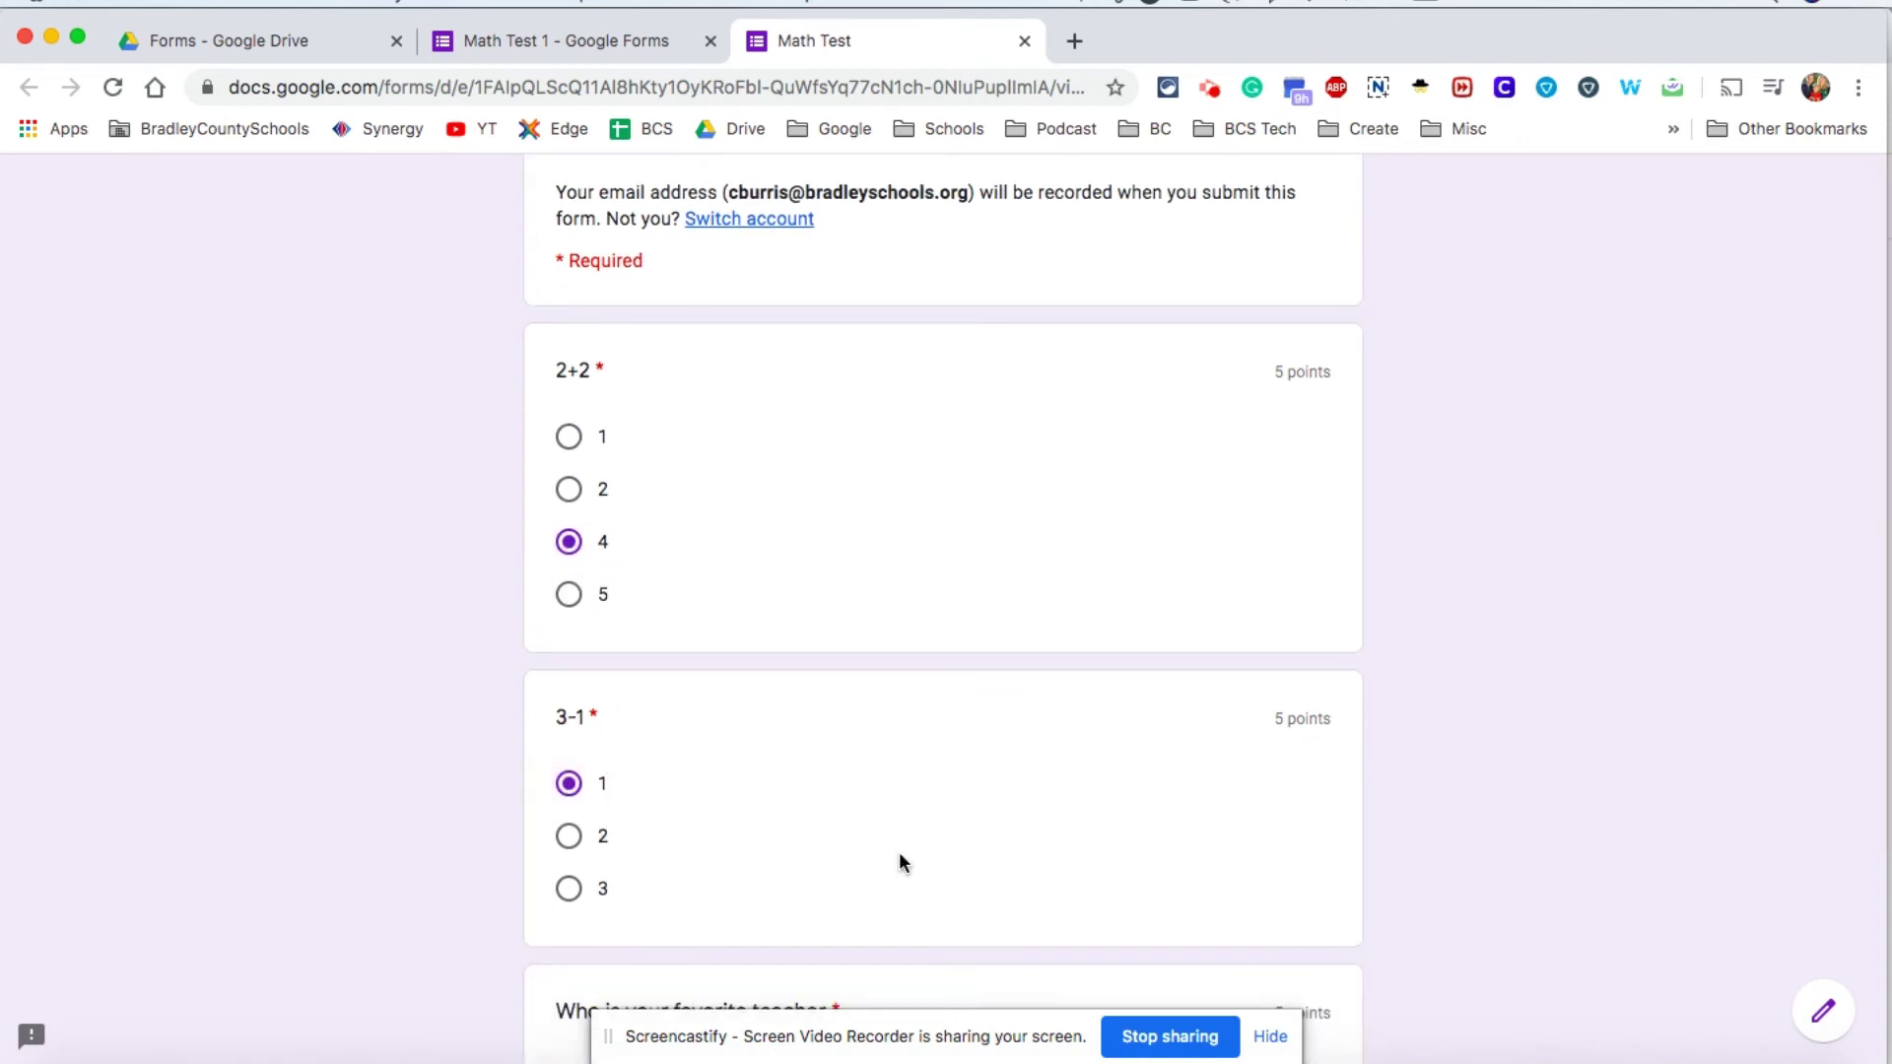
Step: Enter 'I don't know' as the favorite teacher and submit the response
scroll(902, 862, "down", 3)
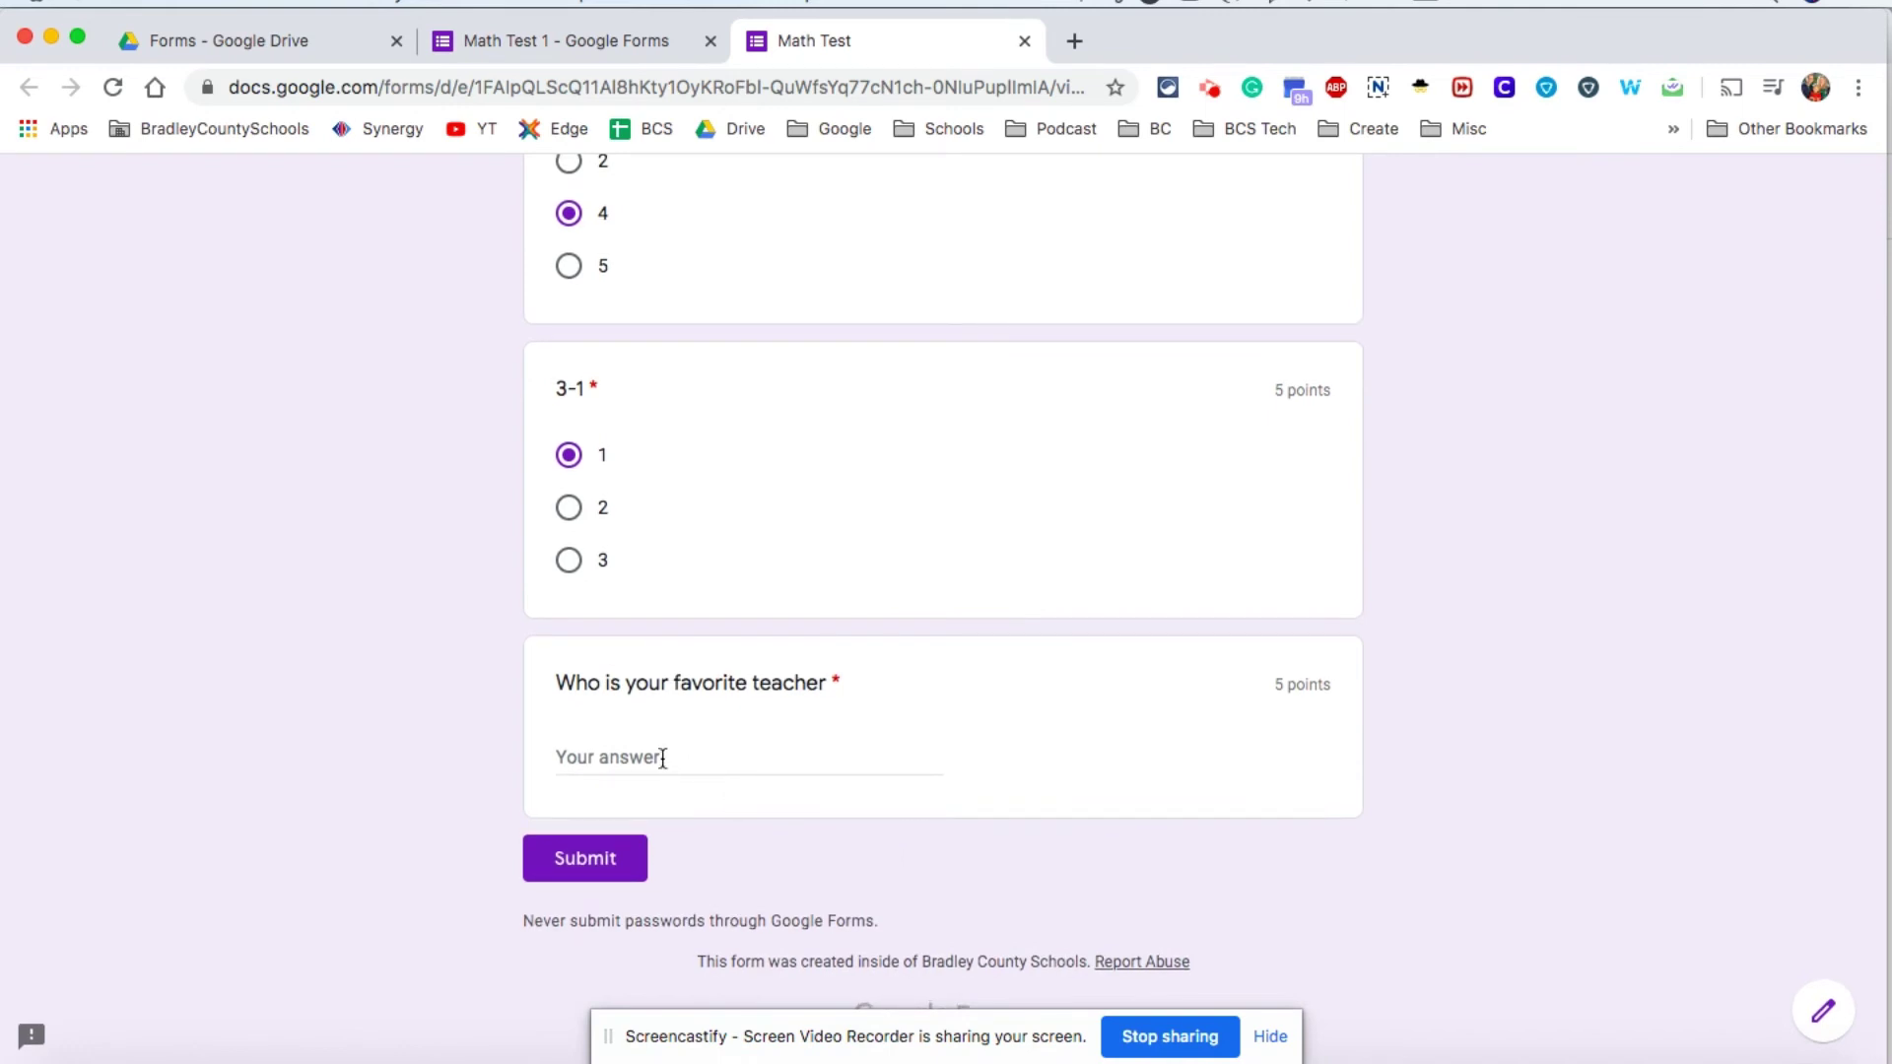
left_click(662, 756)
type("I don't know")
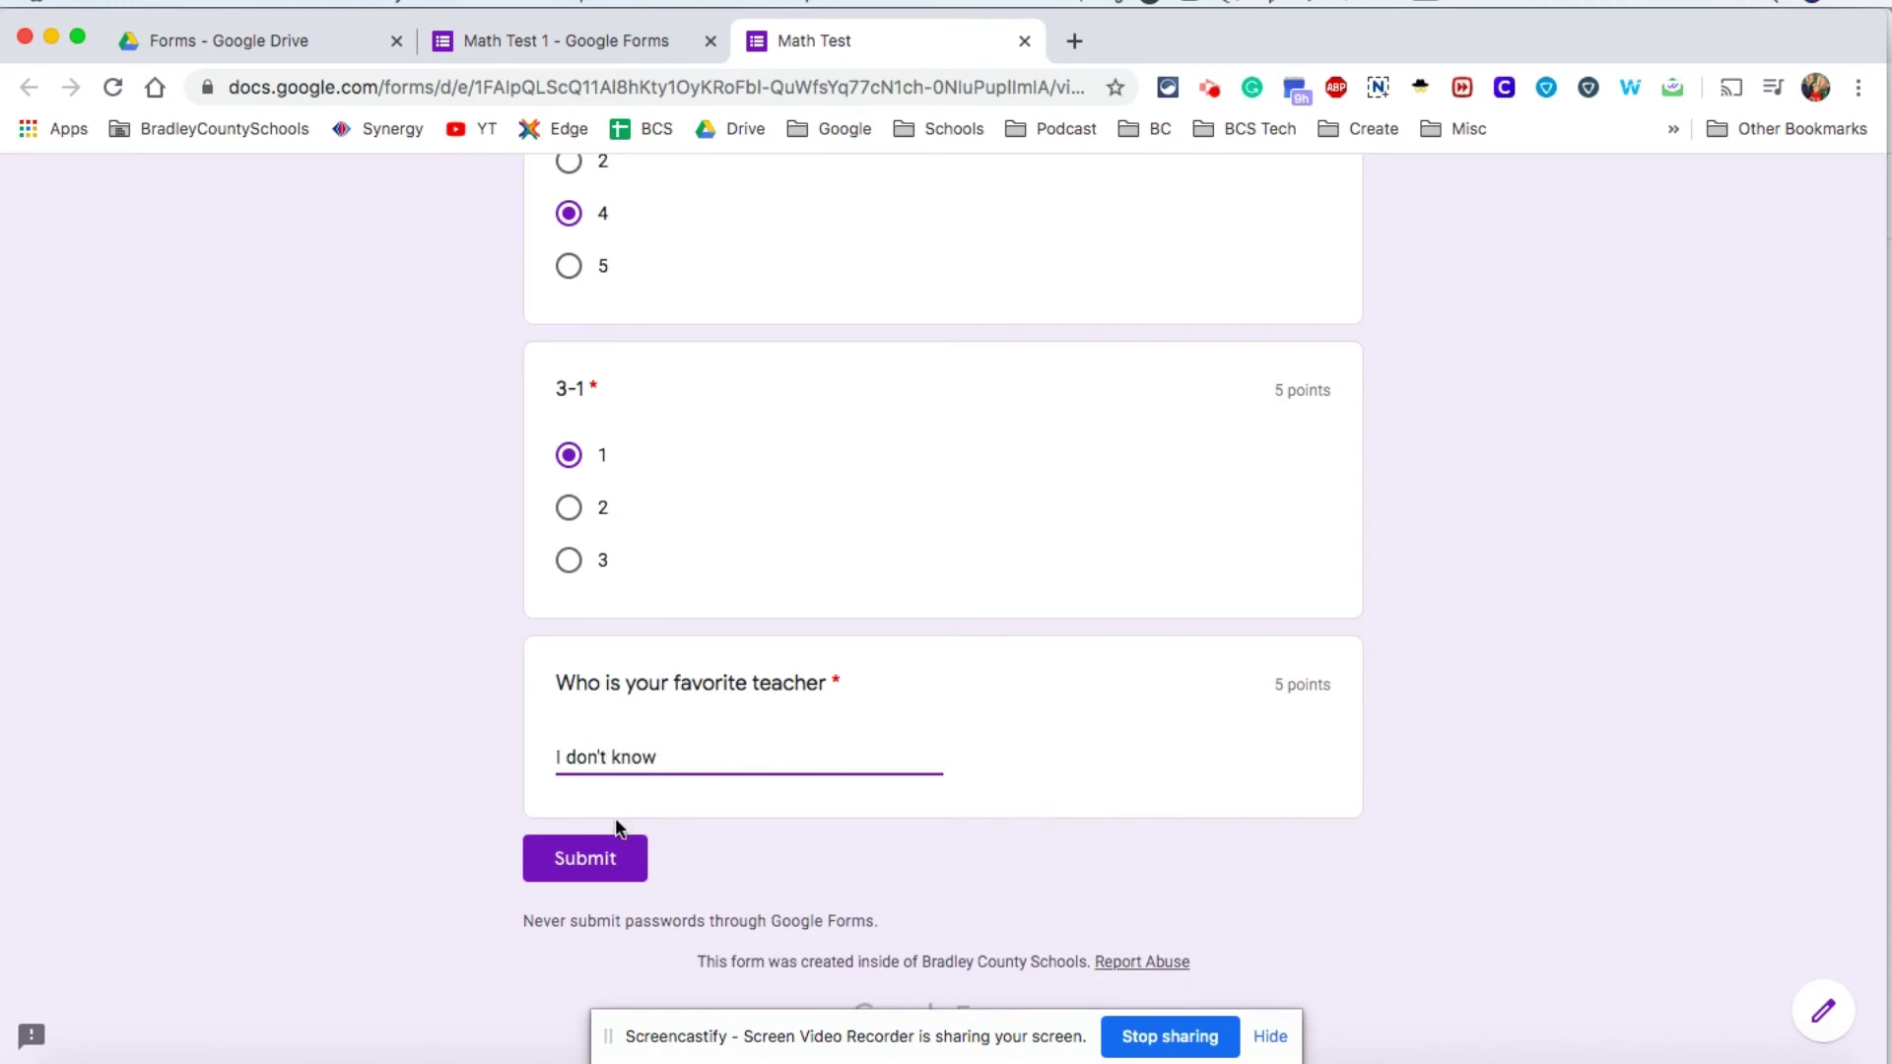
left_click(587, 863)
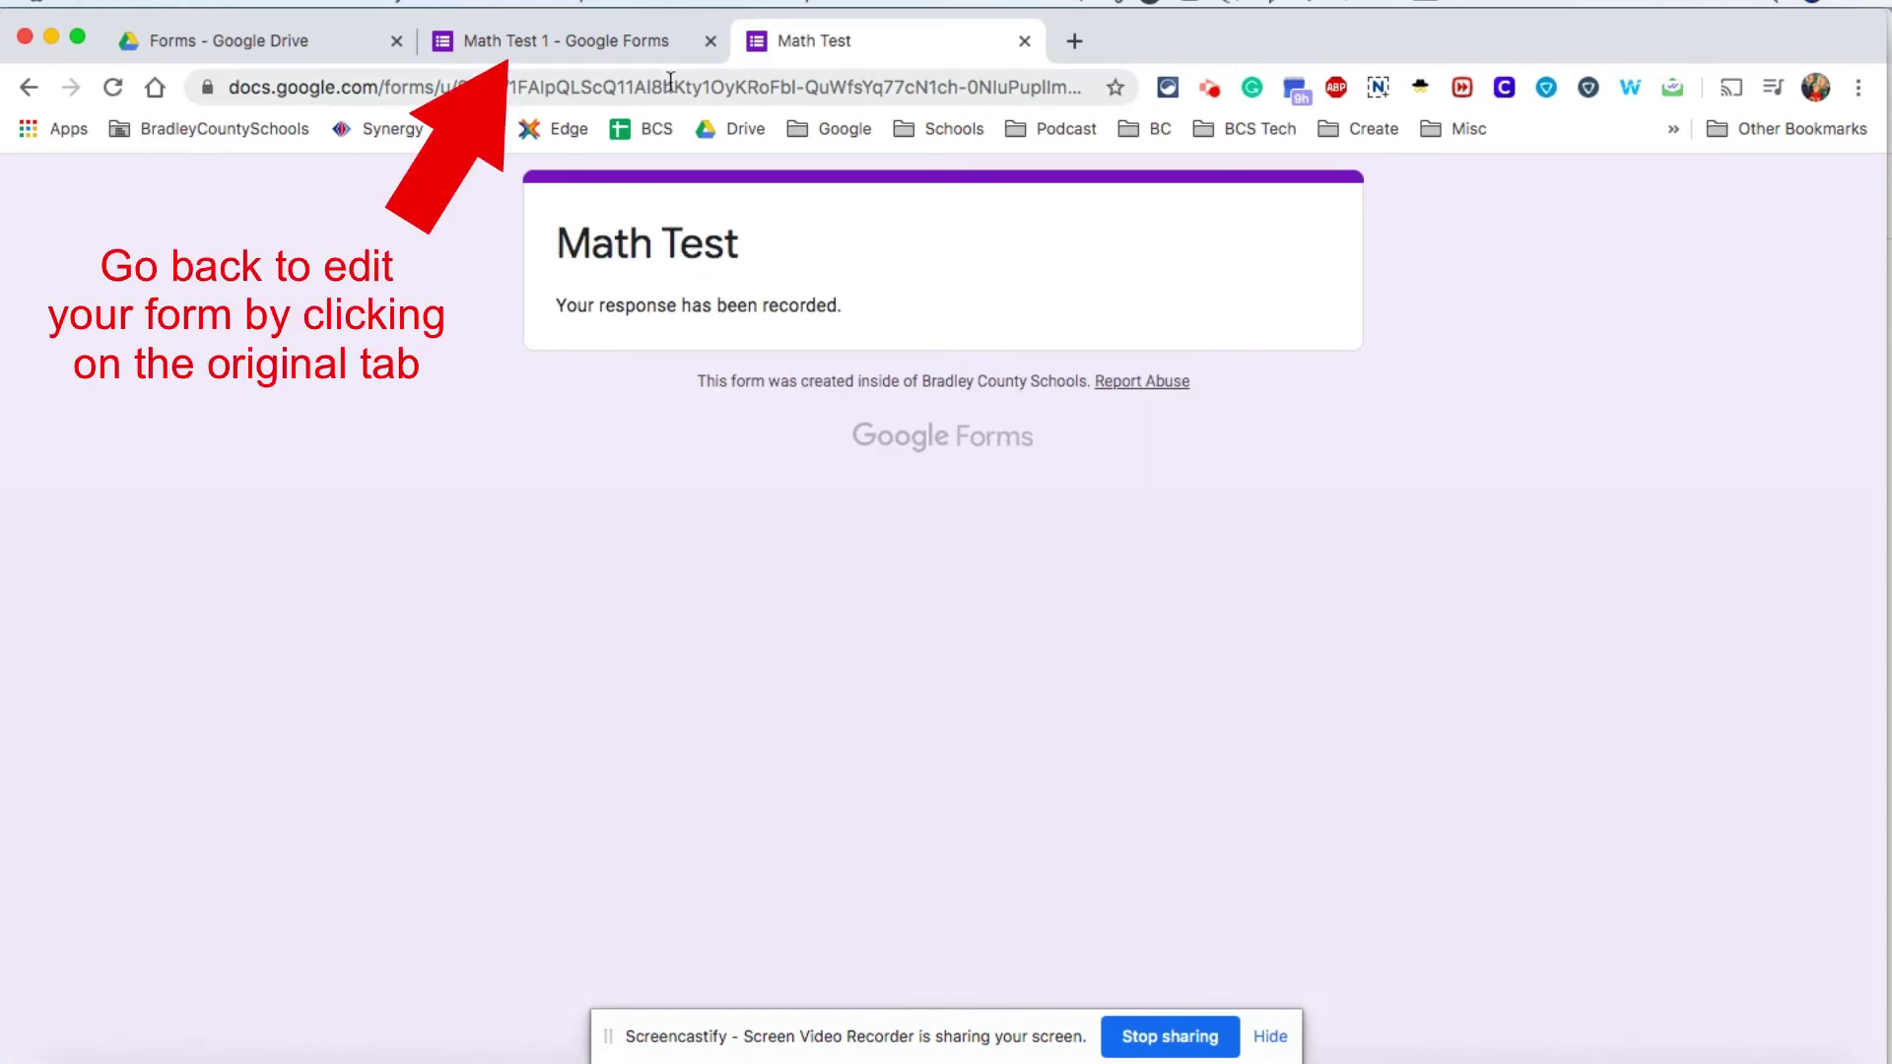
Step: Return to the Math Test 1 editor and review the Responses summary: 1 response scoring 5 / 15
left_click(615, 43)
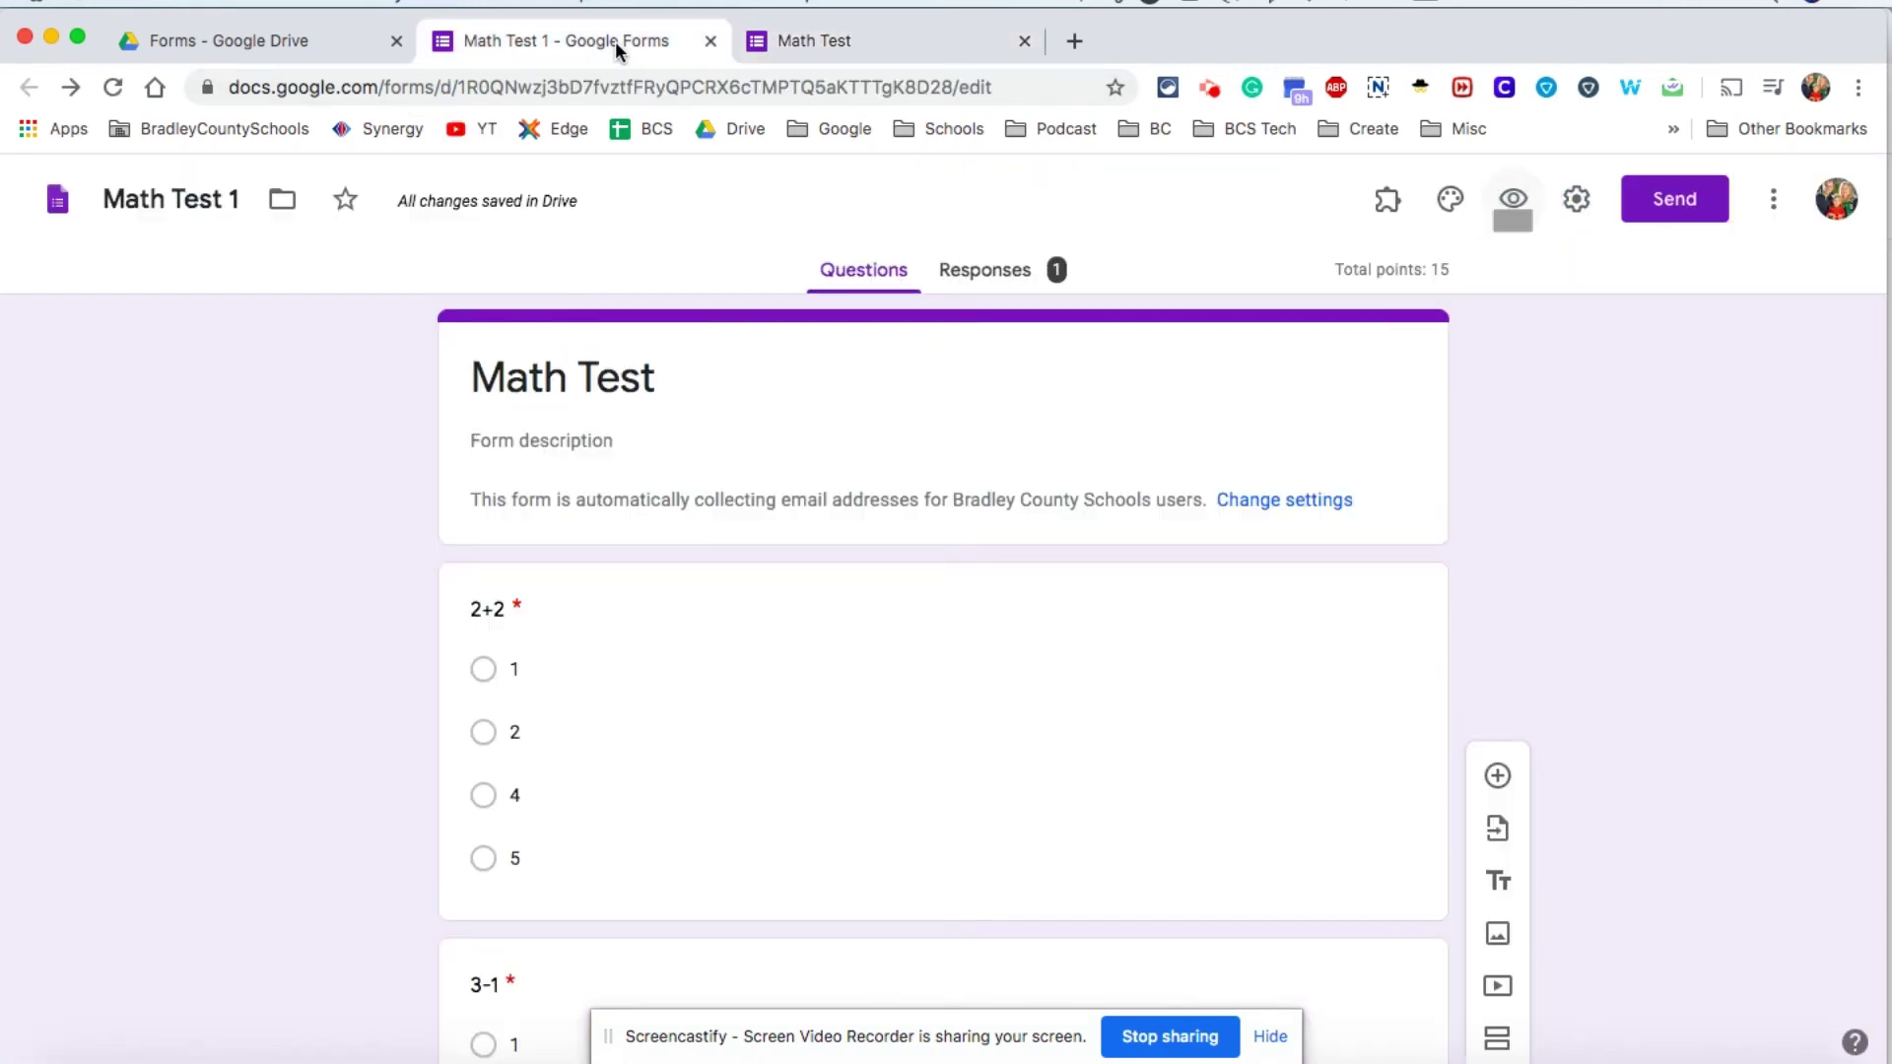
left_click(983, 279)
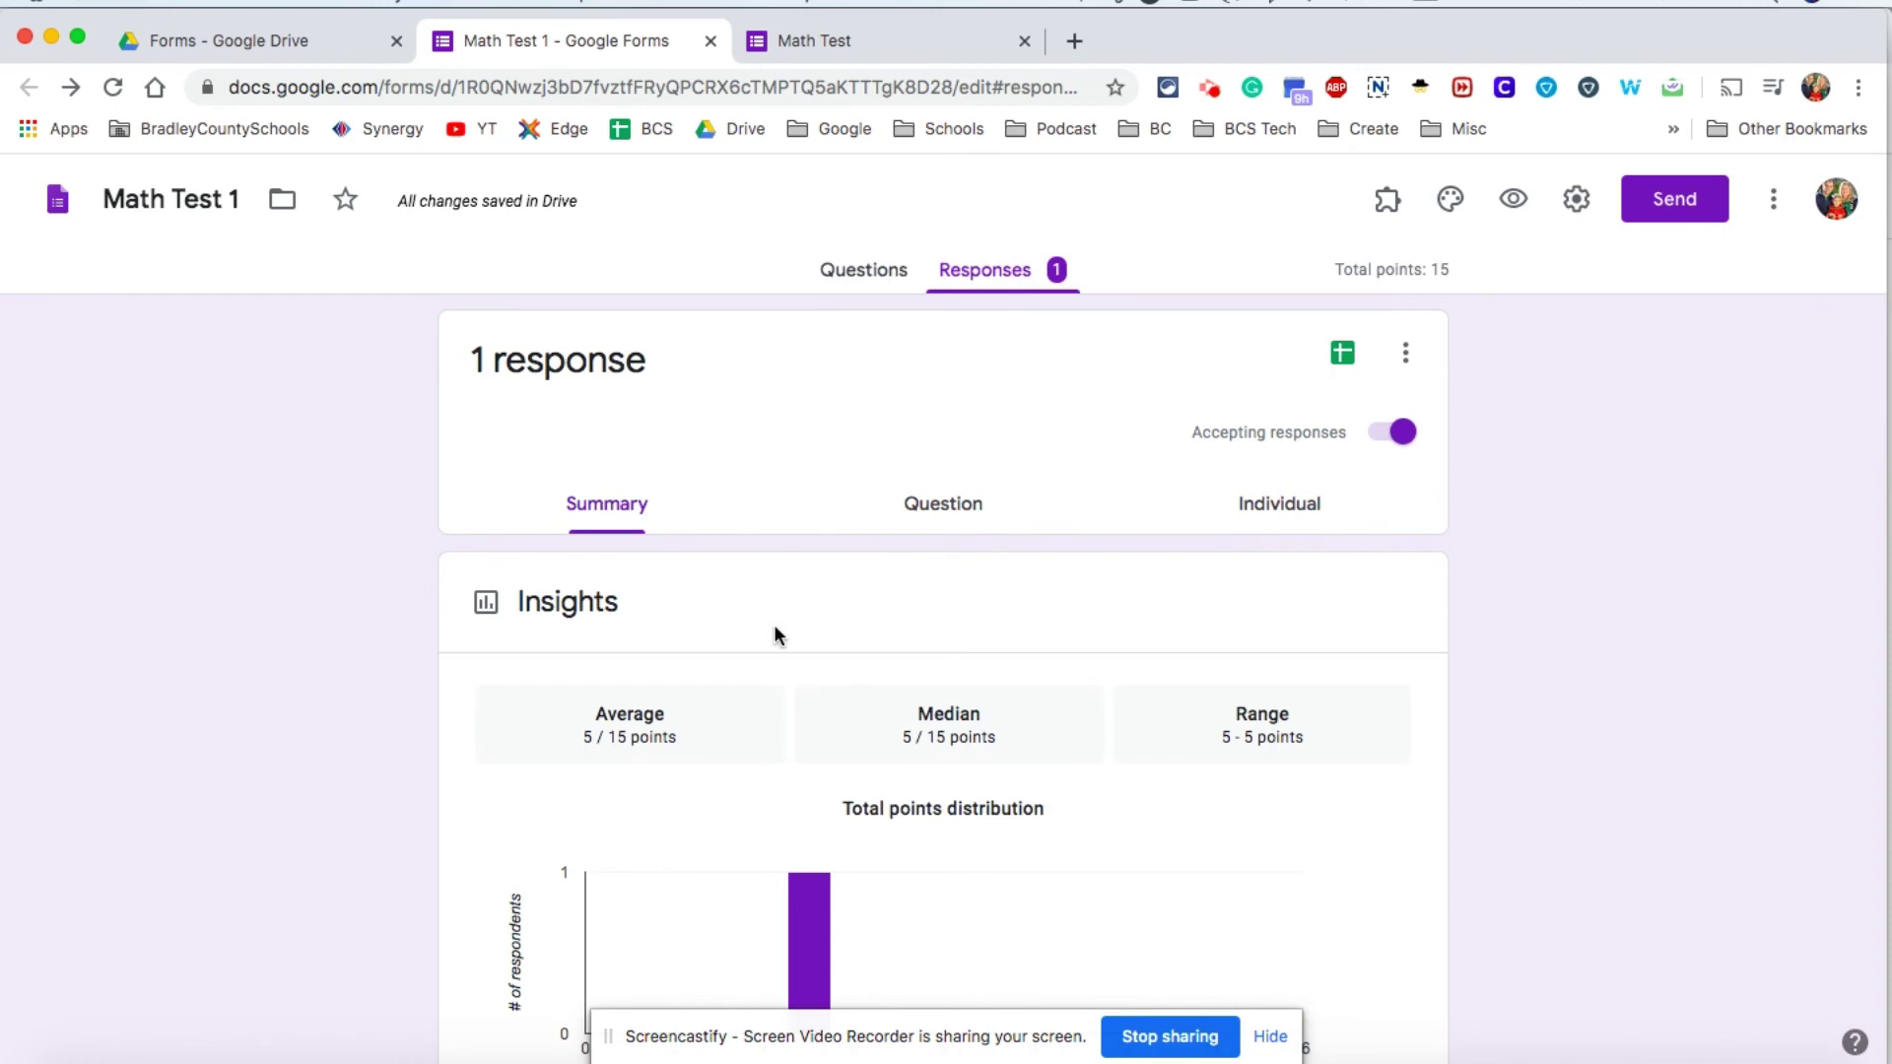
scroll(773, 631, "down", 1)
scroll(772, 631, "up", 1)
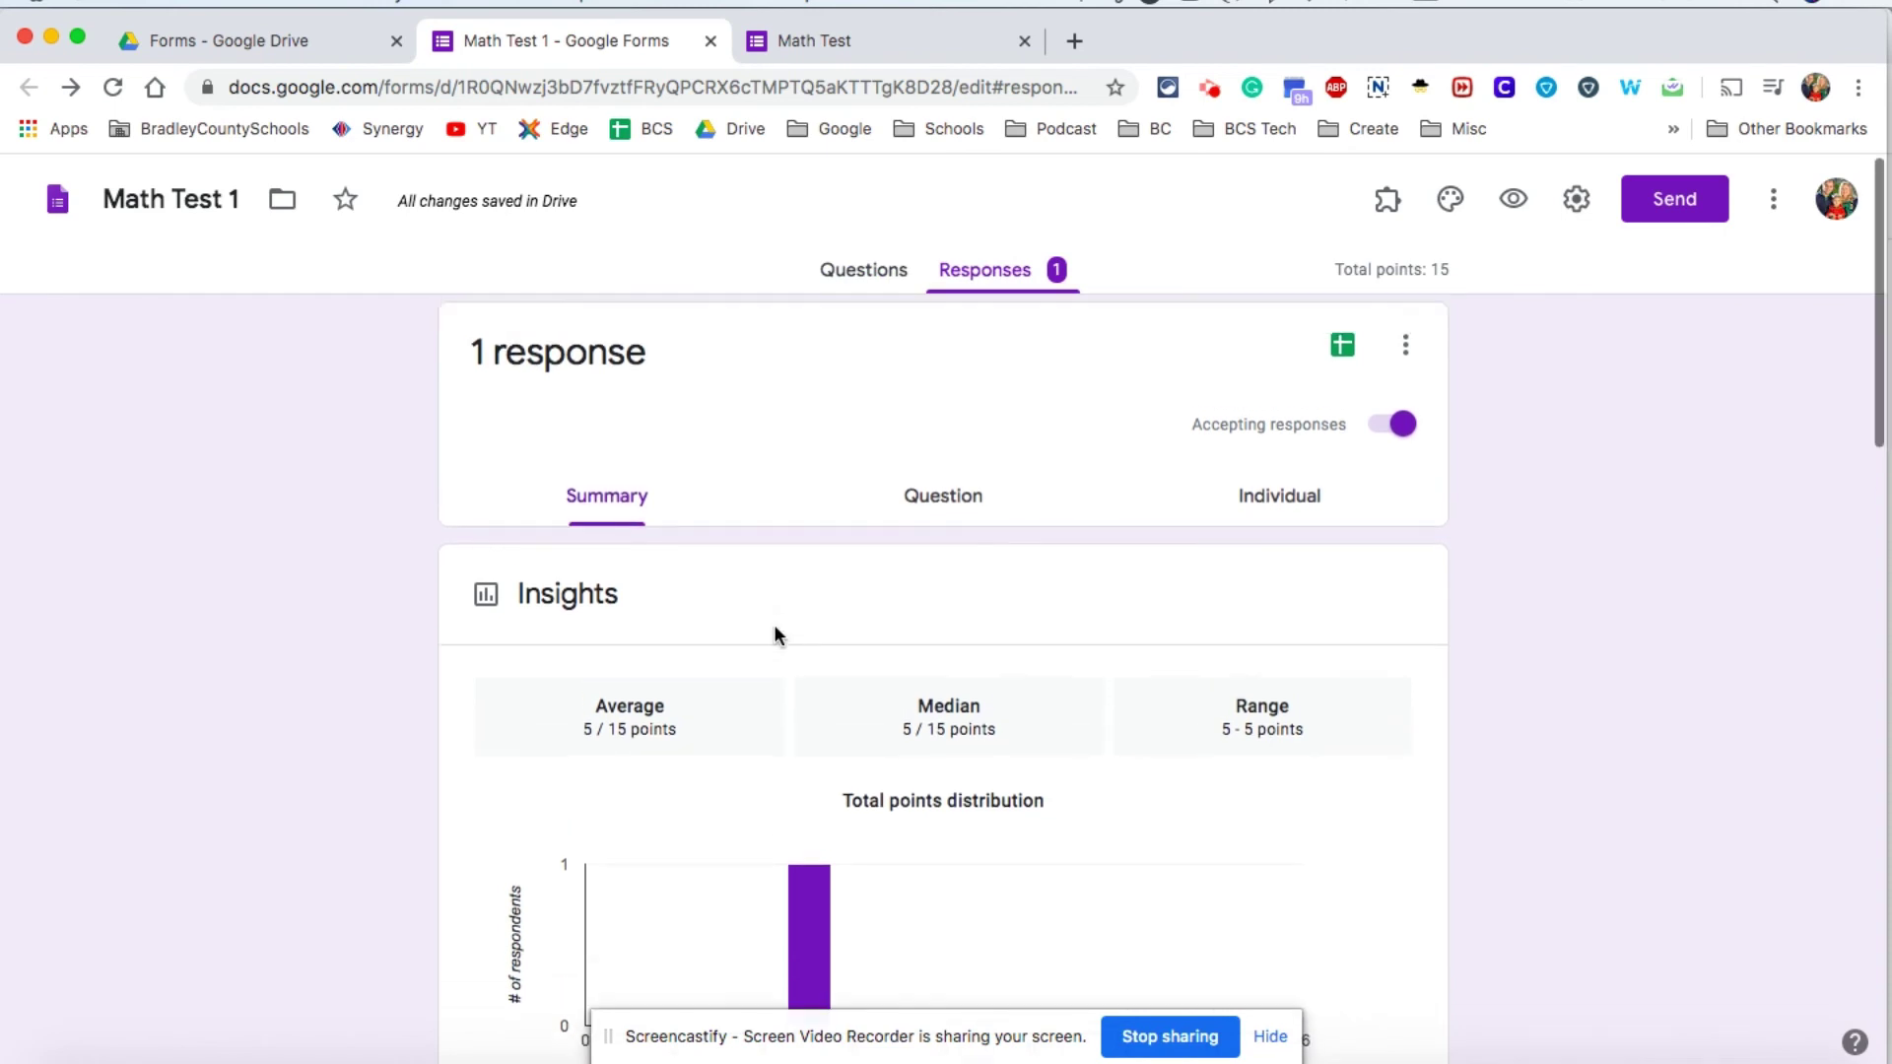
scroll(774, 633, "down", 4)
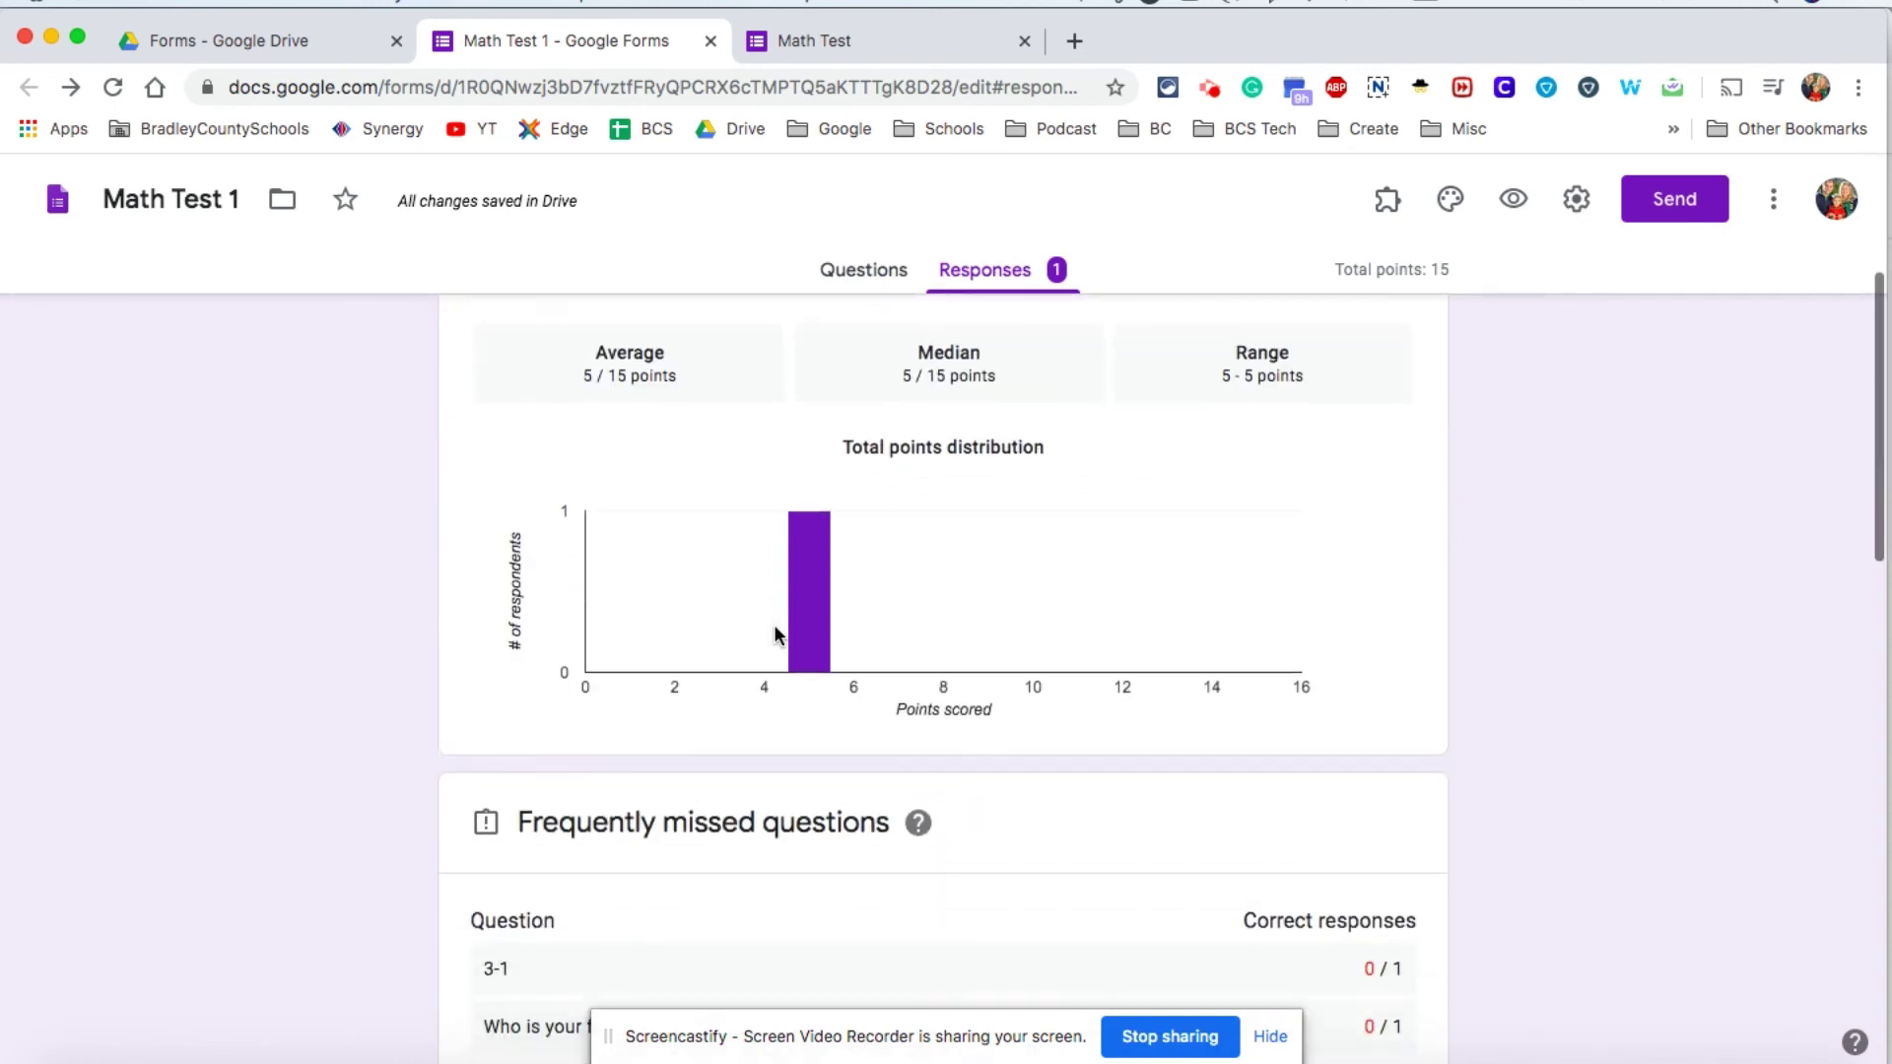
scroll(774, 631, "down", 5)
scroll(775, 631, "up", 8)
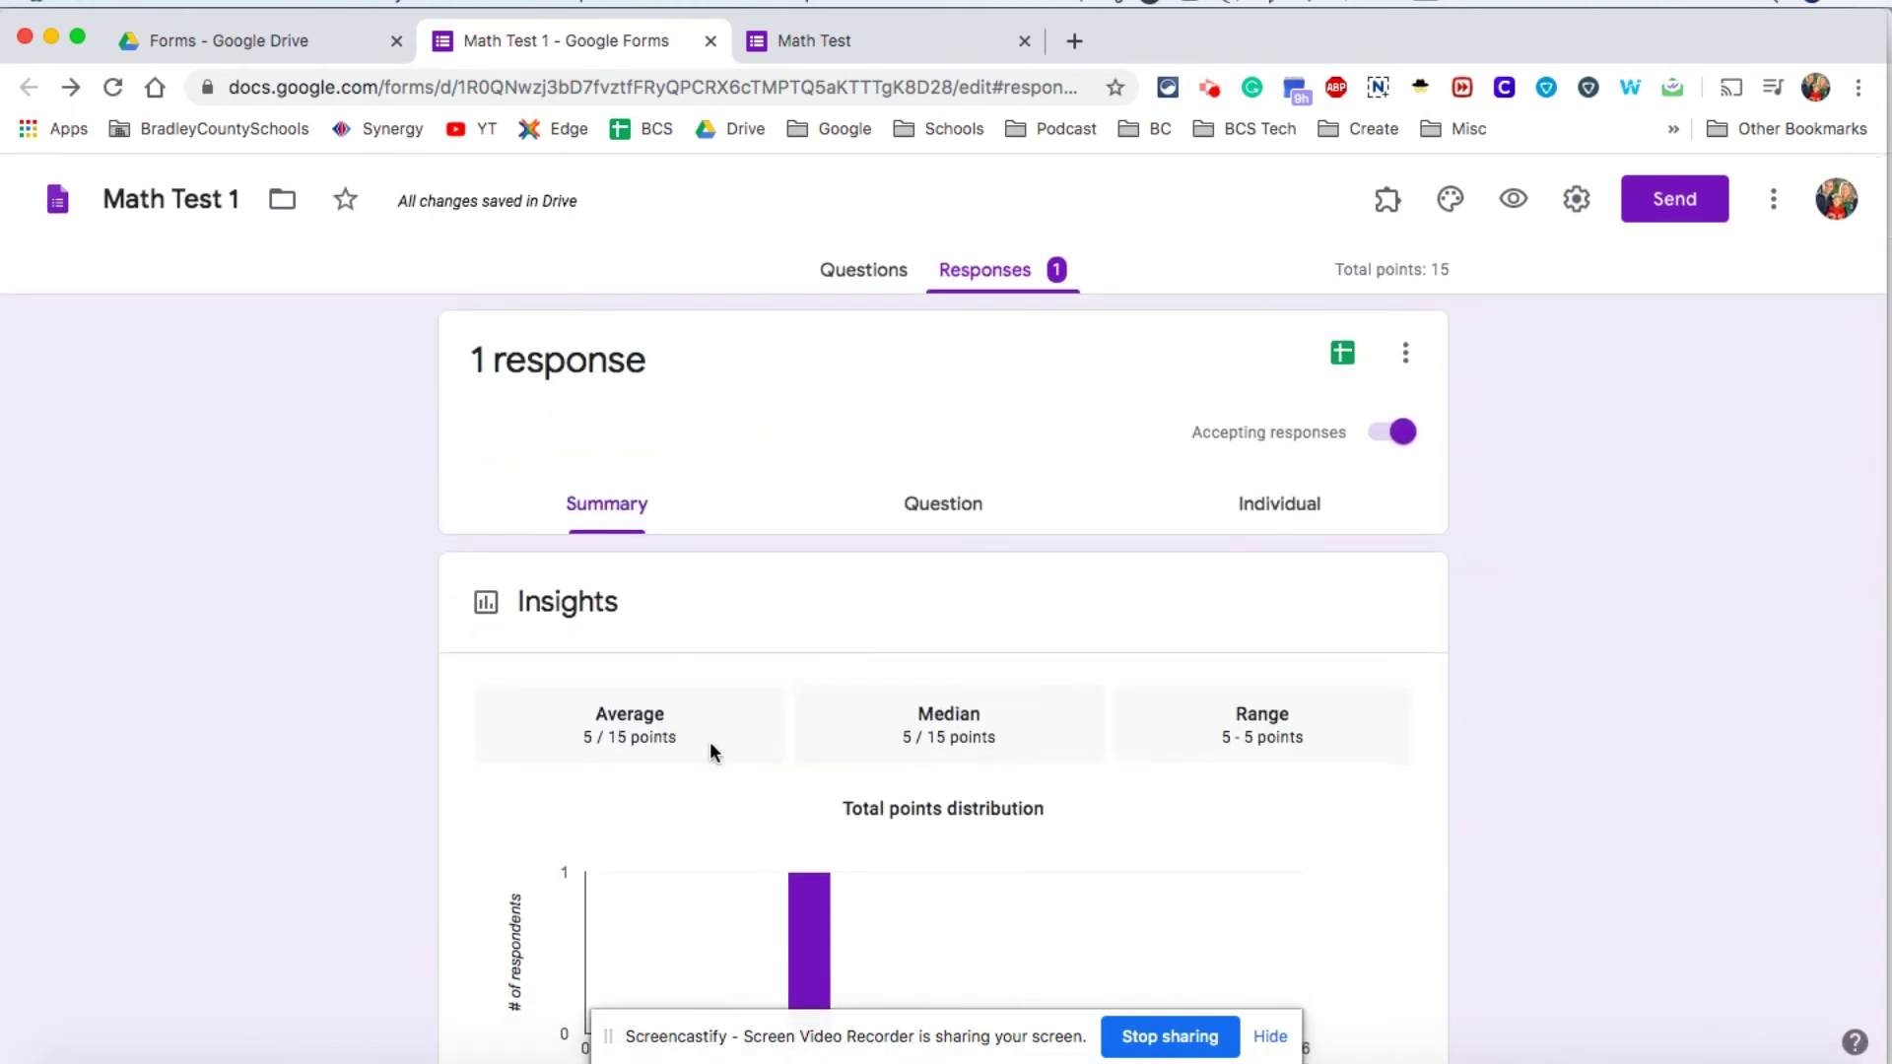
scroll(711, 749, "down", 10)
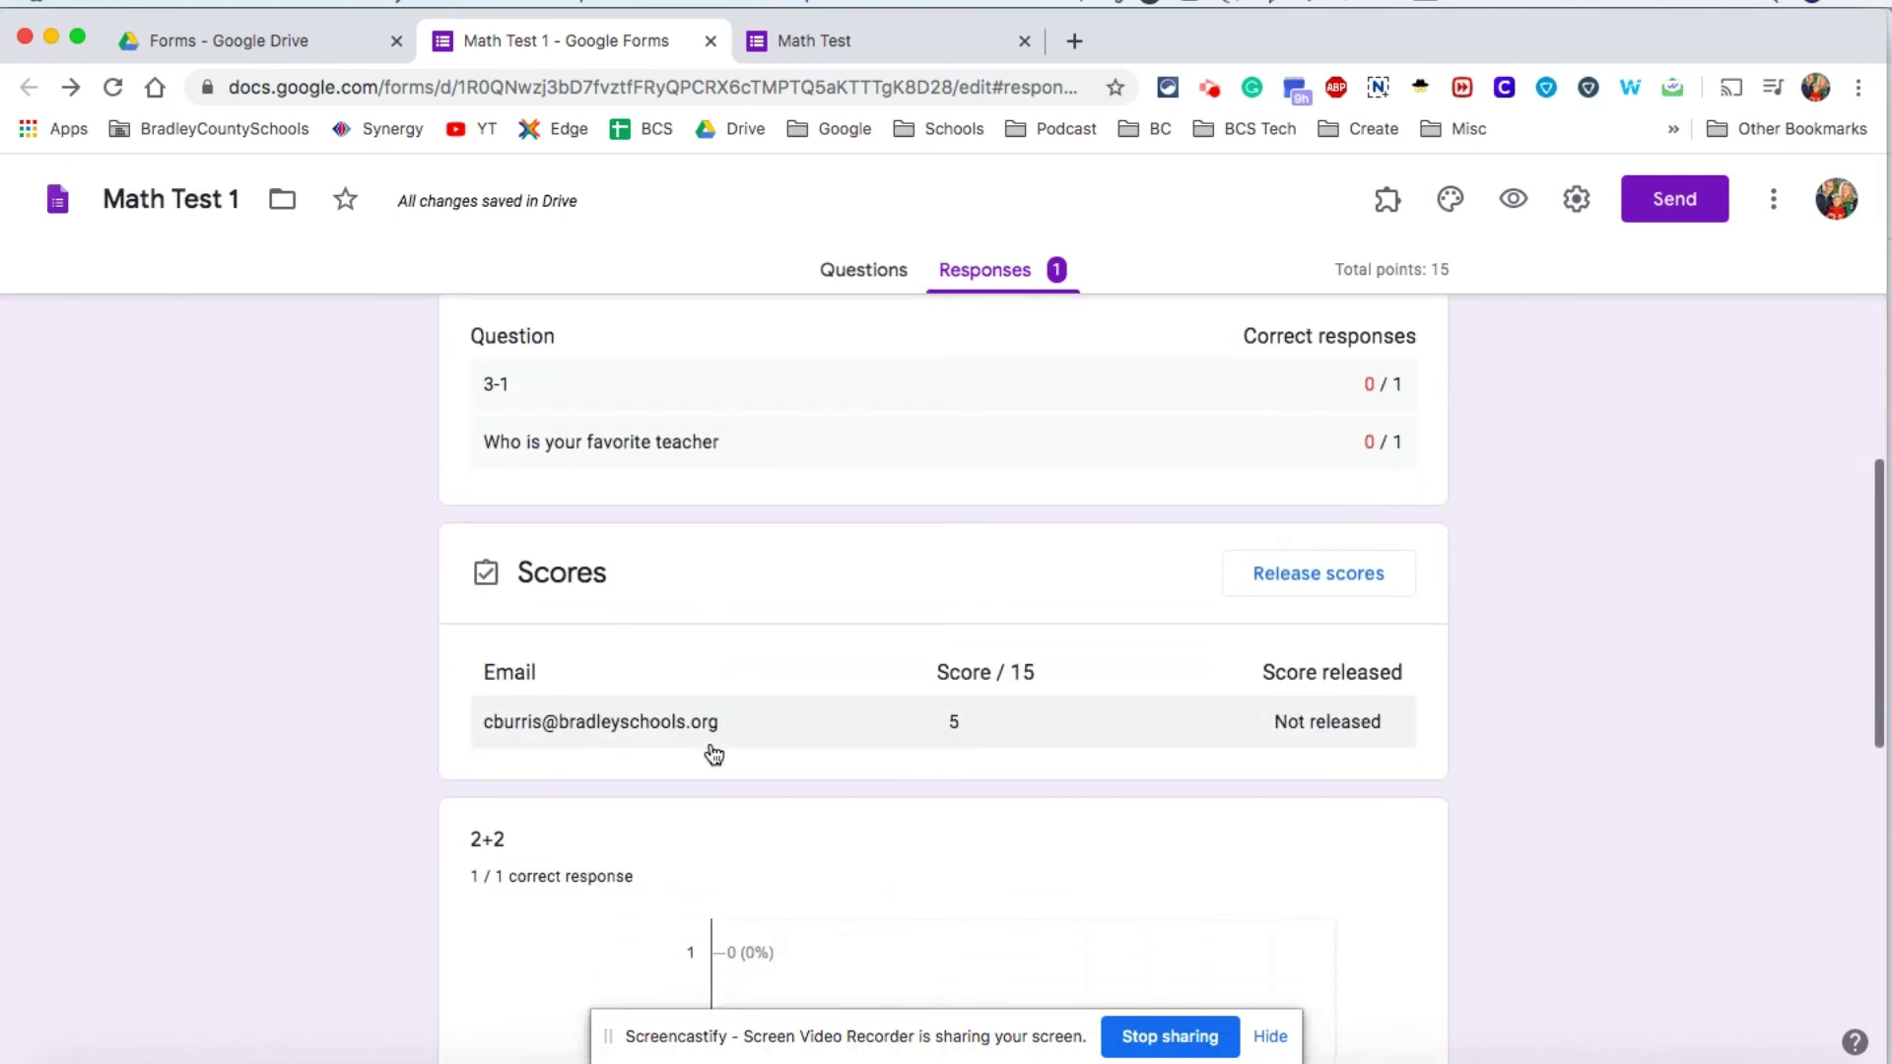
scroll(714, 753, "down", 3)
scroll(713, 751, "up", 15)
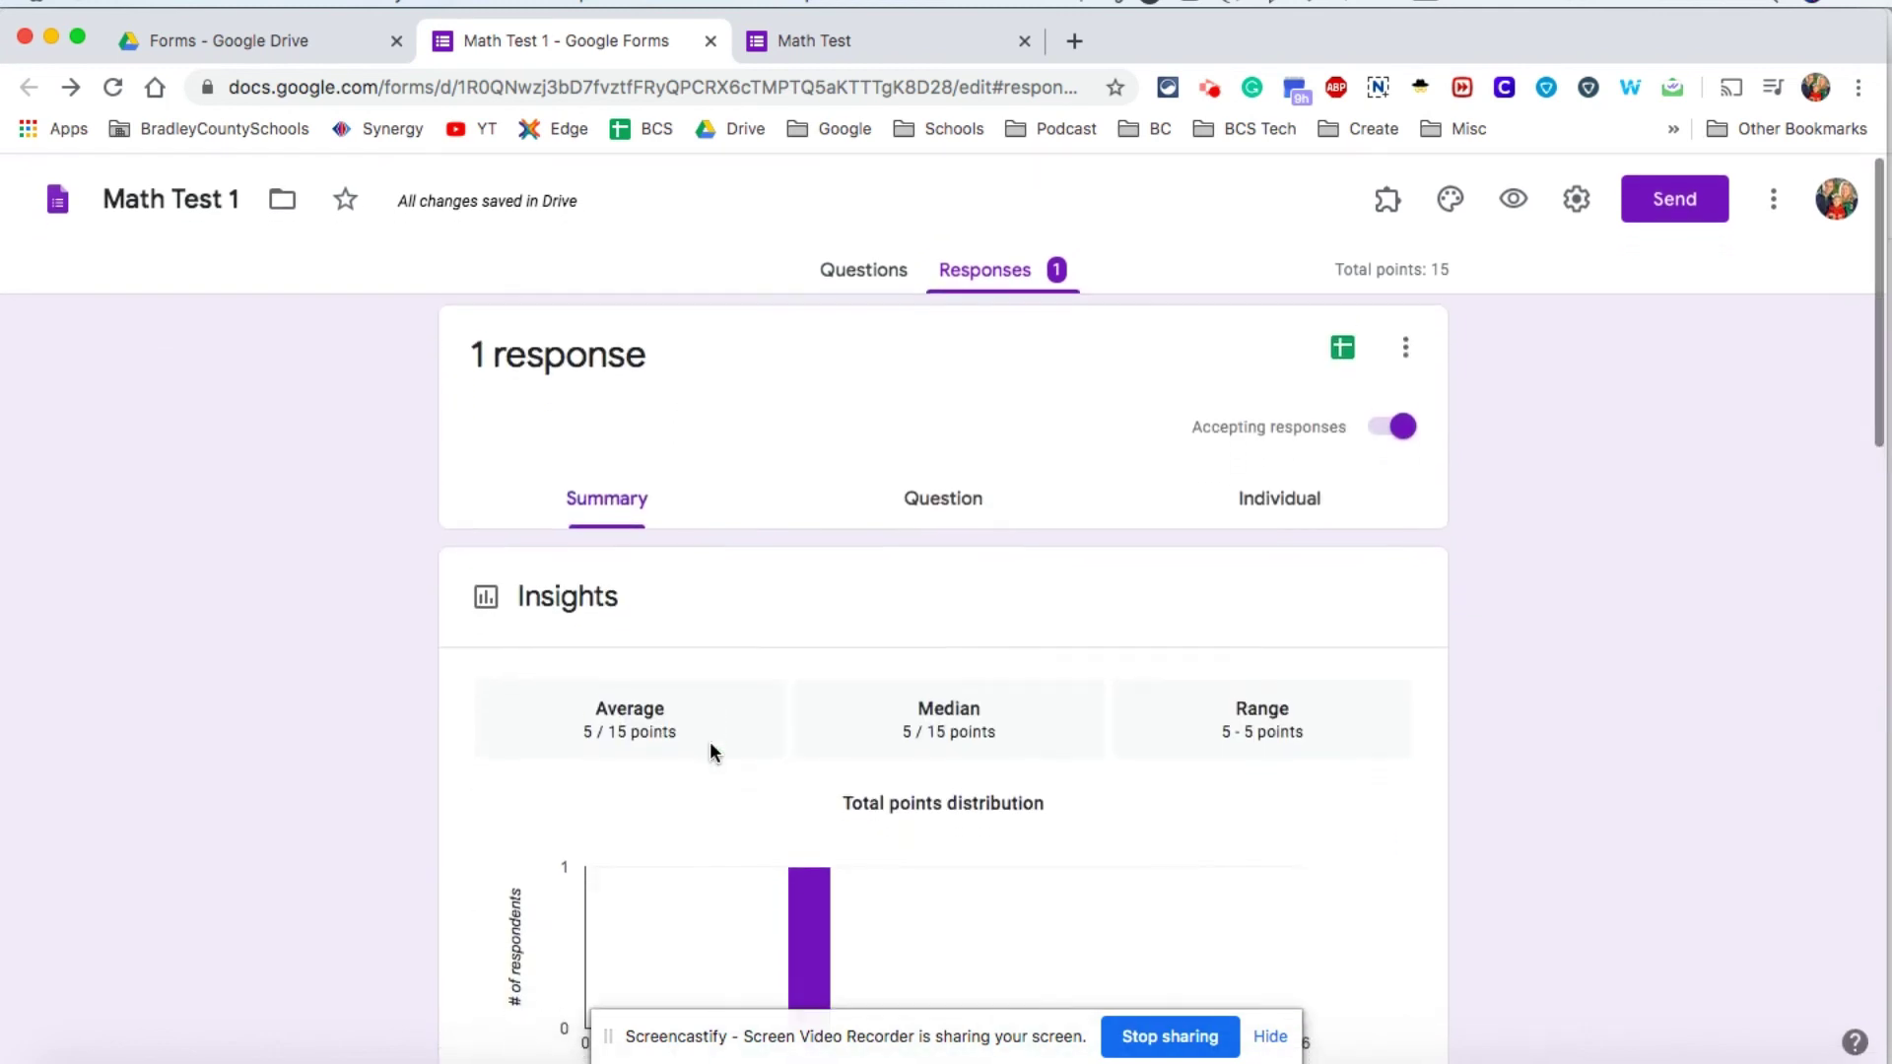
Step: Browse responses by question, stepping through to the favorite teacher question, 3 of 3
left_click(946, 501)
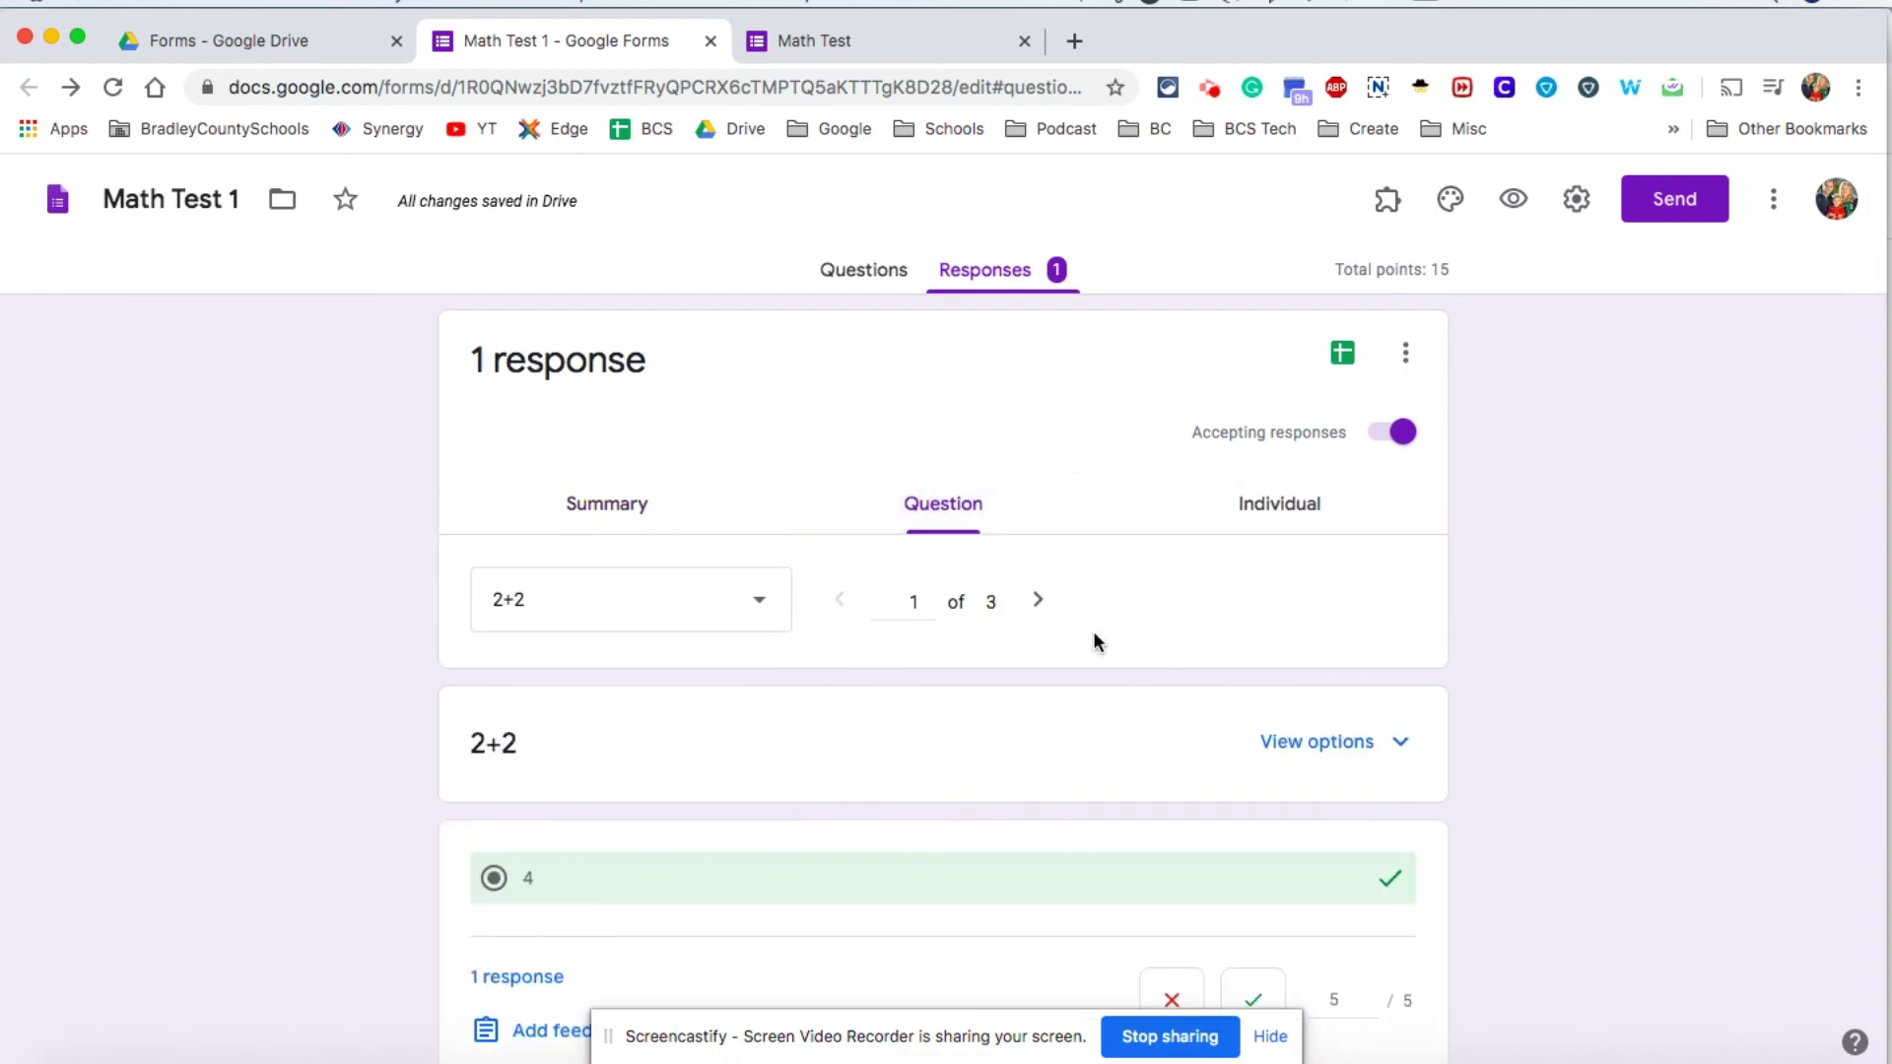
scroll(1050, 710, "down", 2)
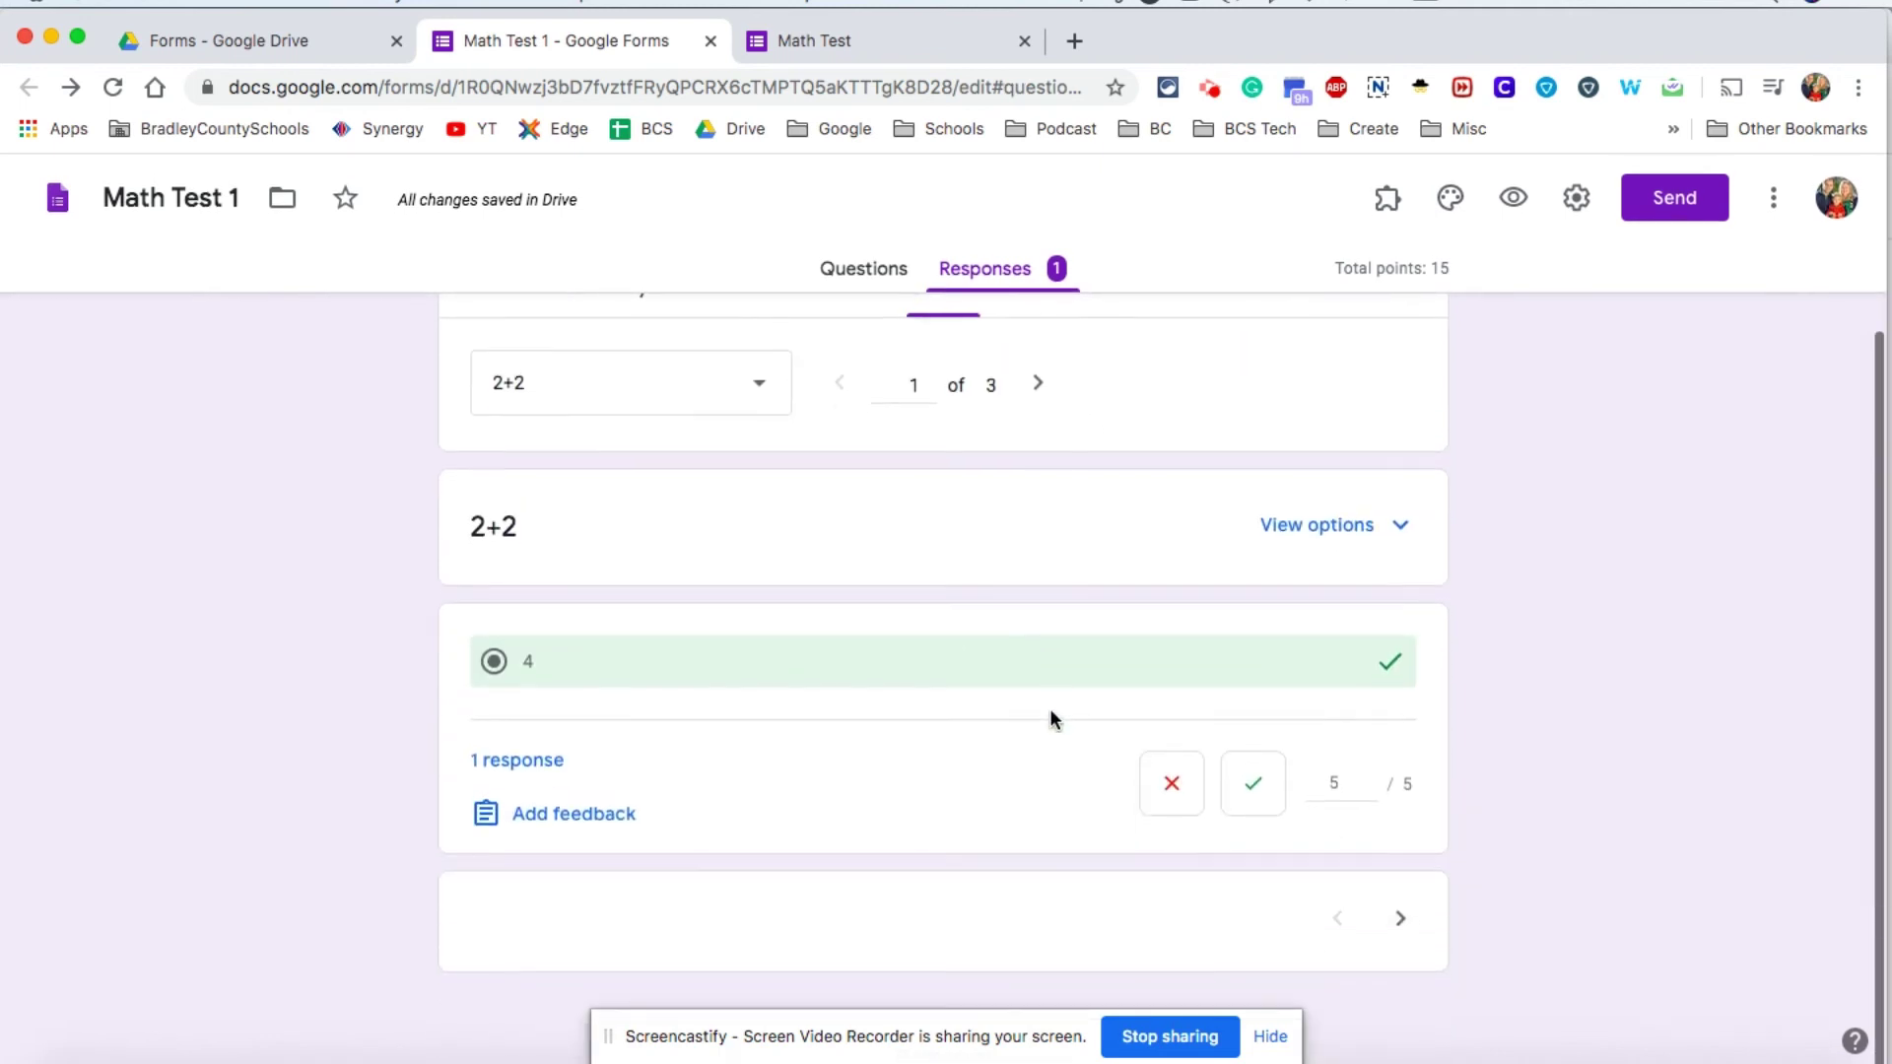
scroll(1050, 708, "up", 1)
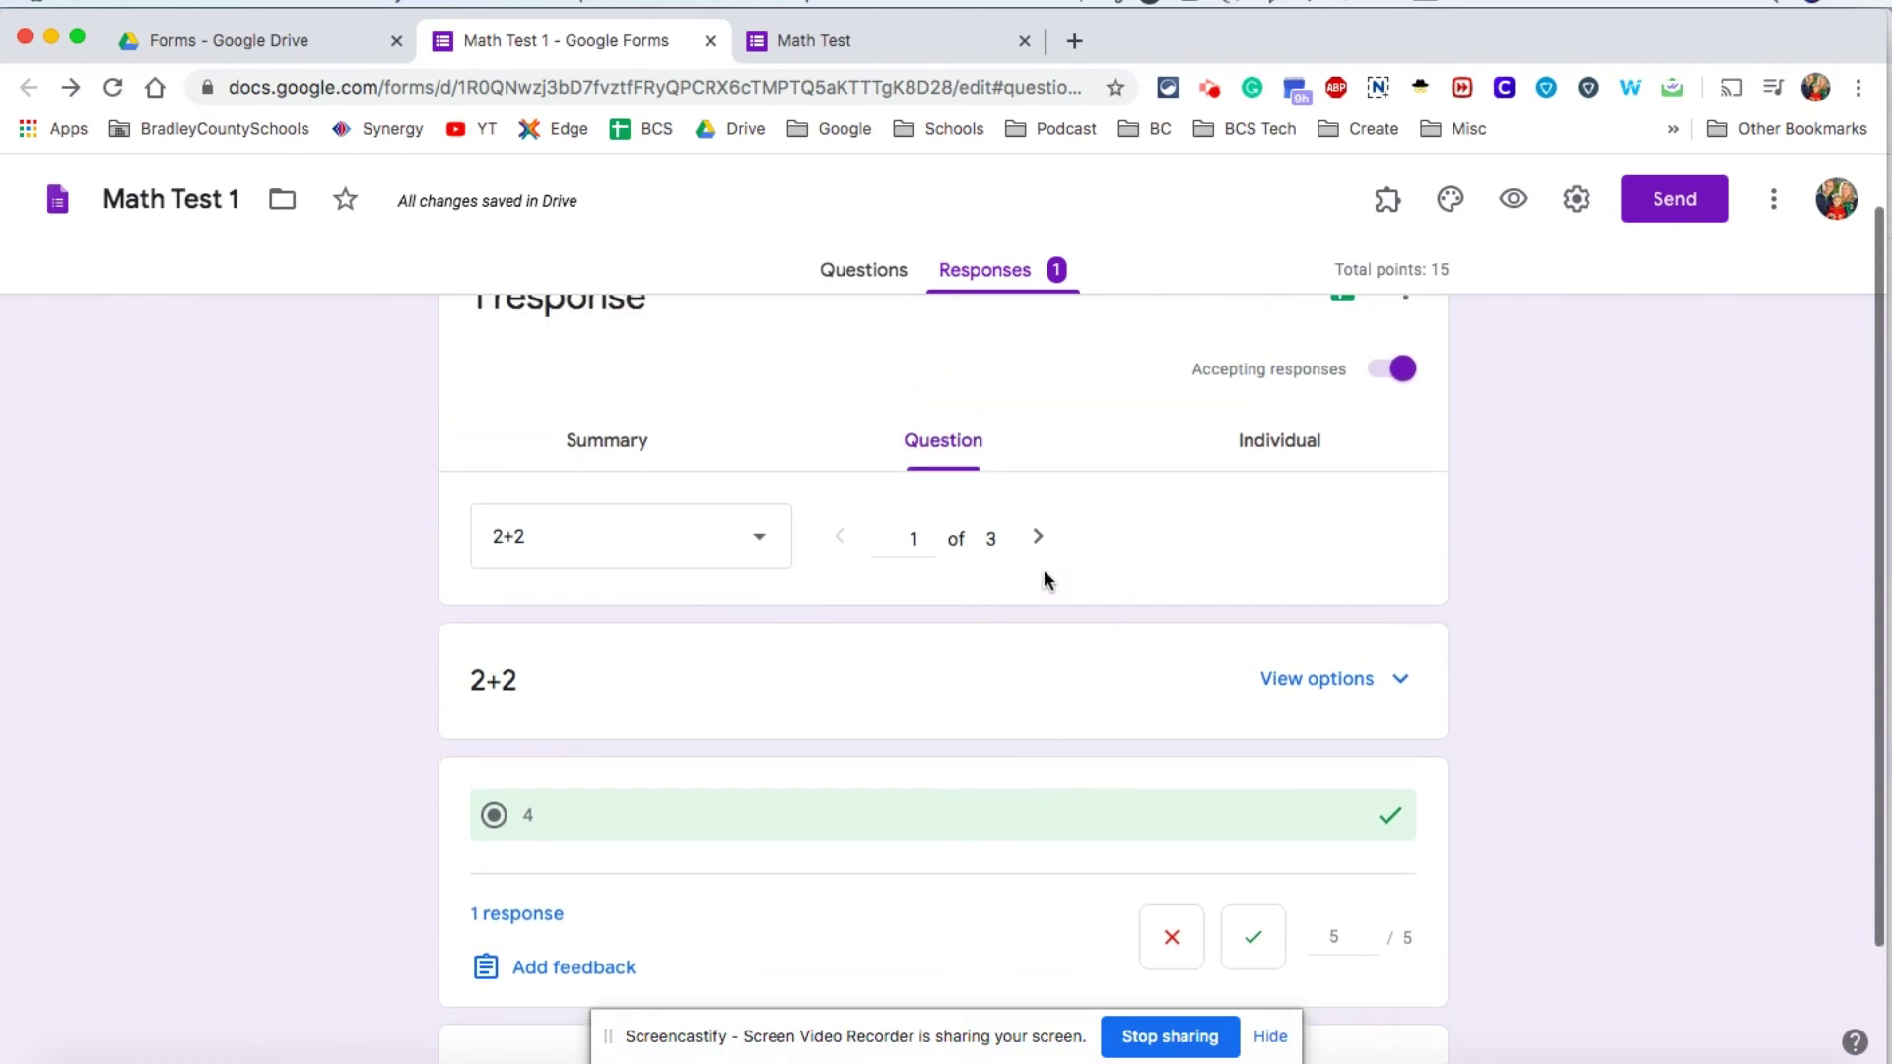
left_click(1039, 541)
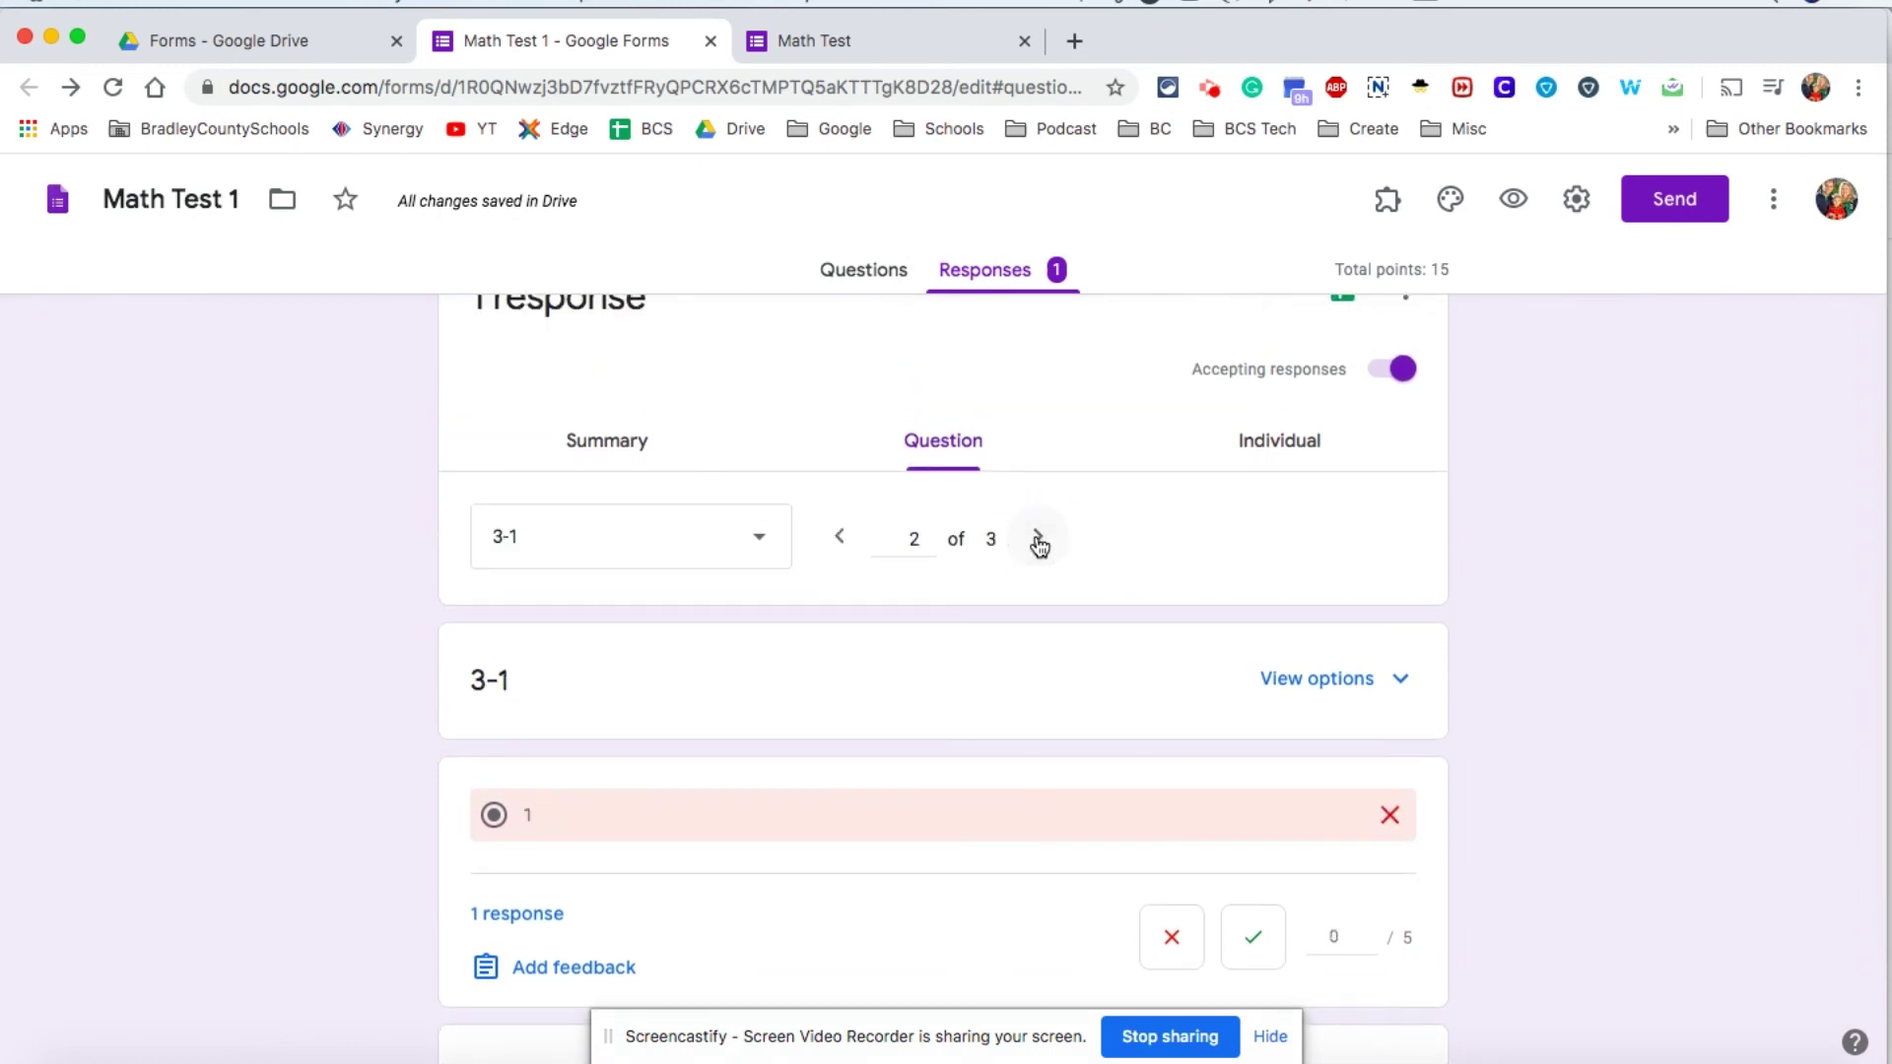
left_click(1039, 541)
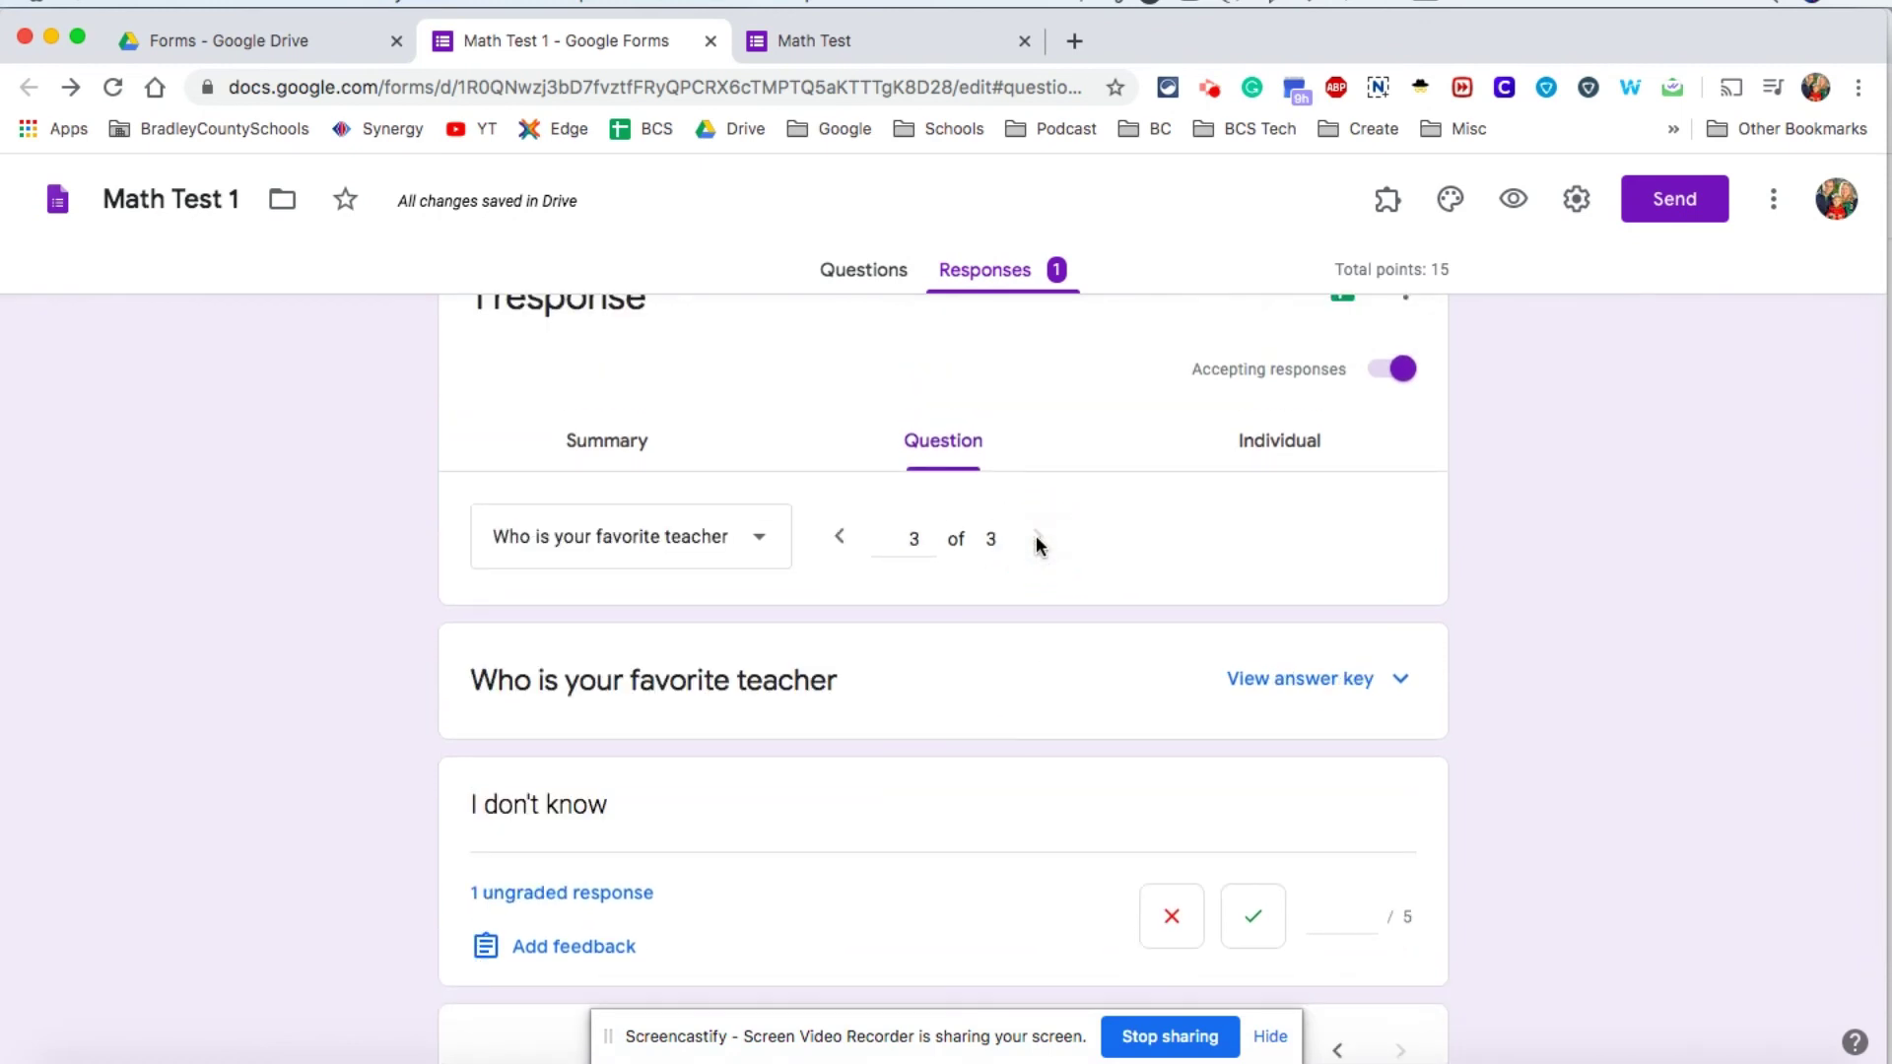
Step: Review the single individual submission: 5 of 15 points, 2+2 correct, 3-1 wrong
left_click(1277, 440)
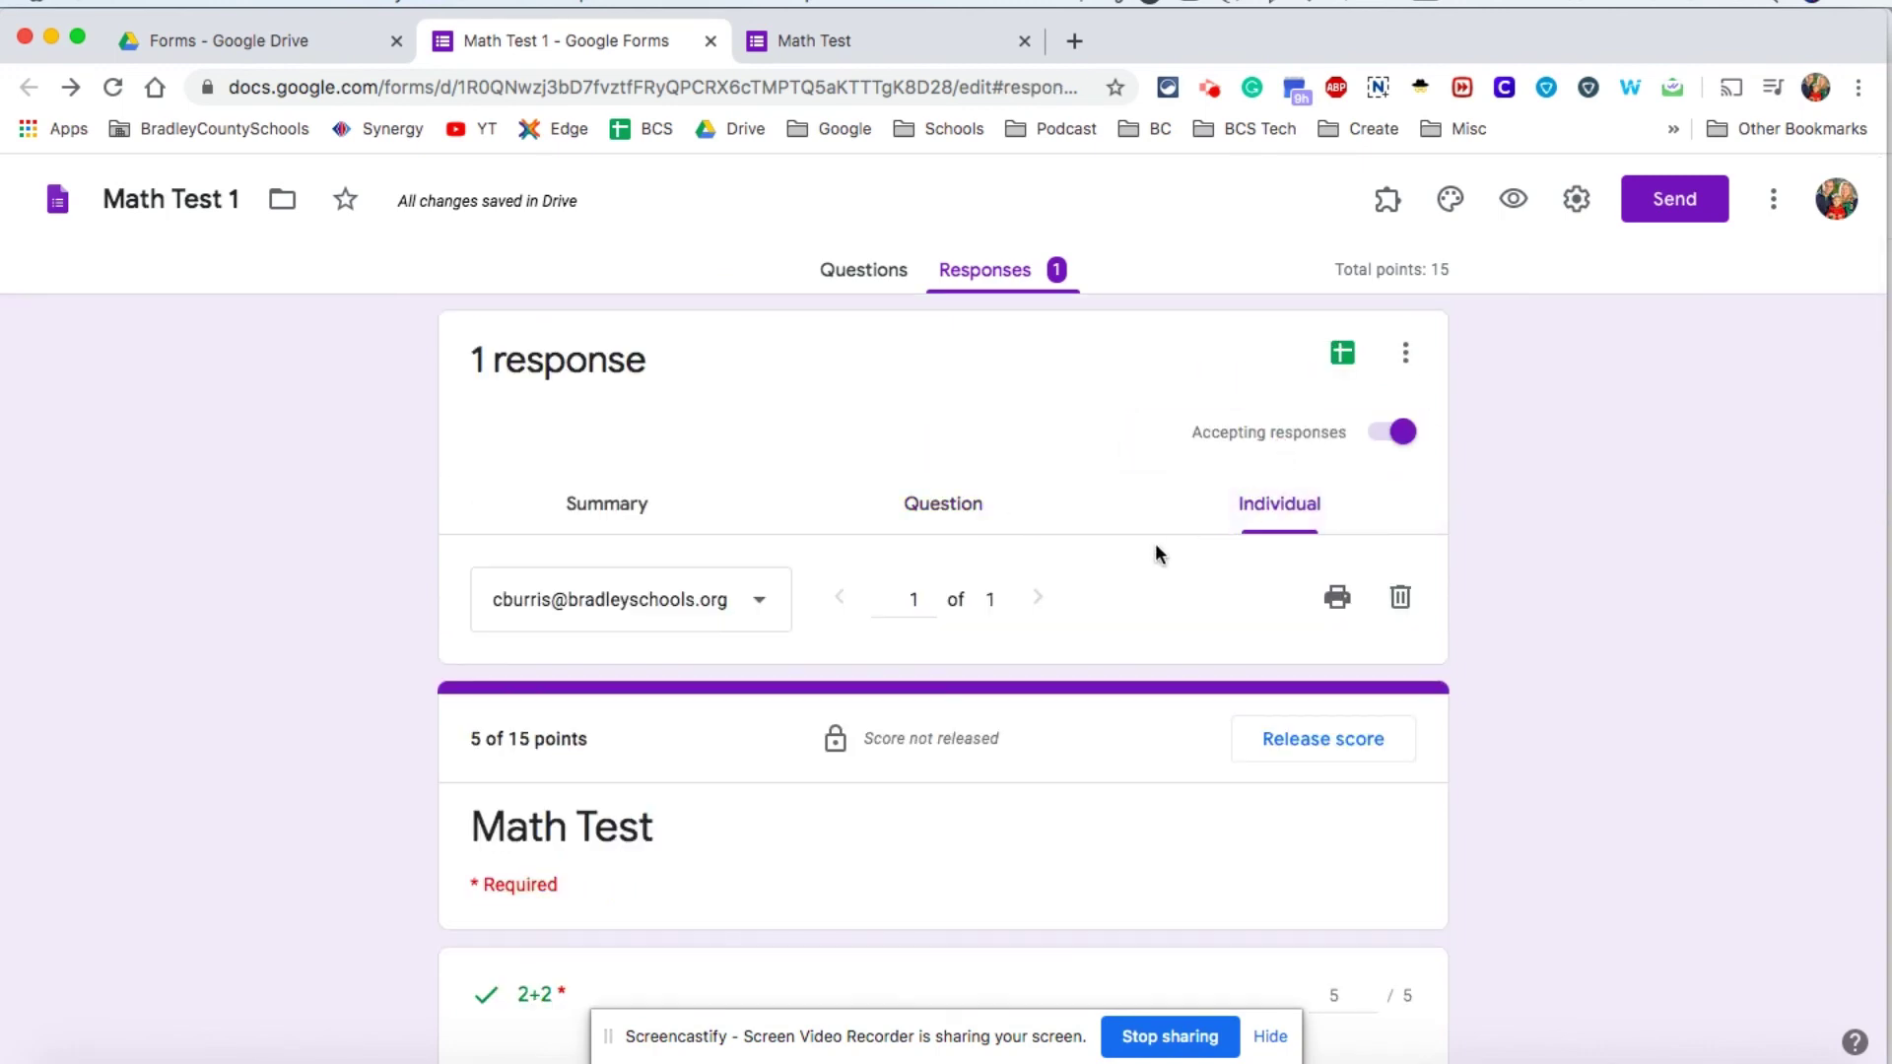
scroll(1155, 542, "down", 1)
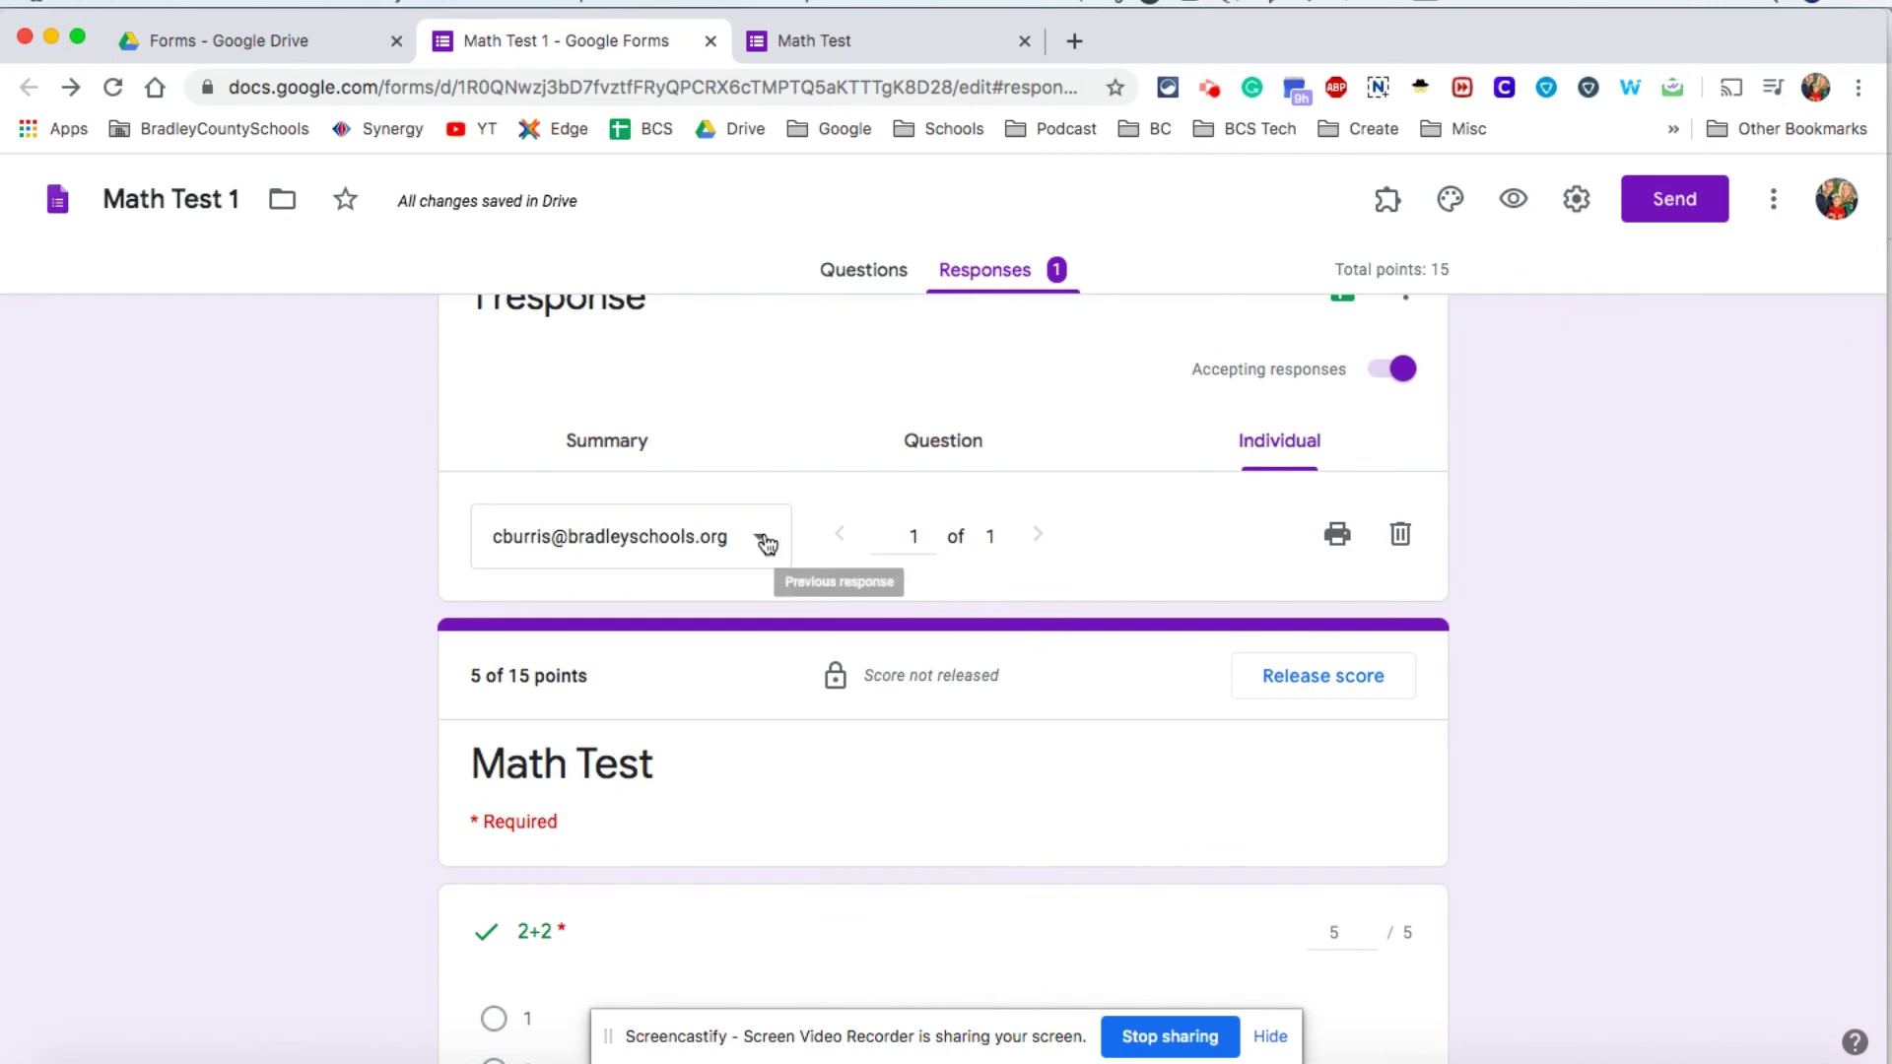
scroll(824, 639, "down", 8)
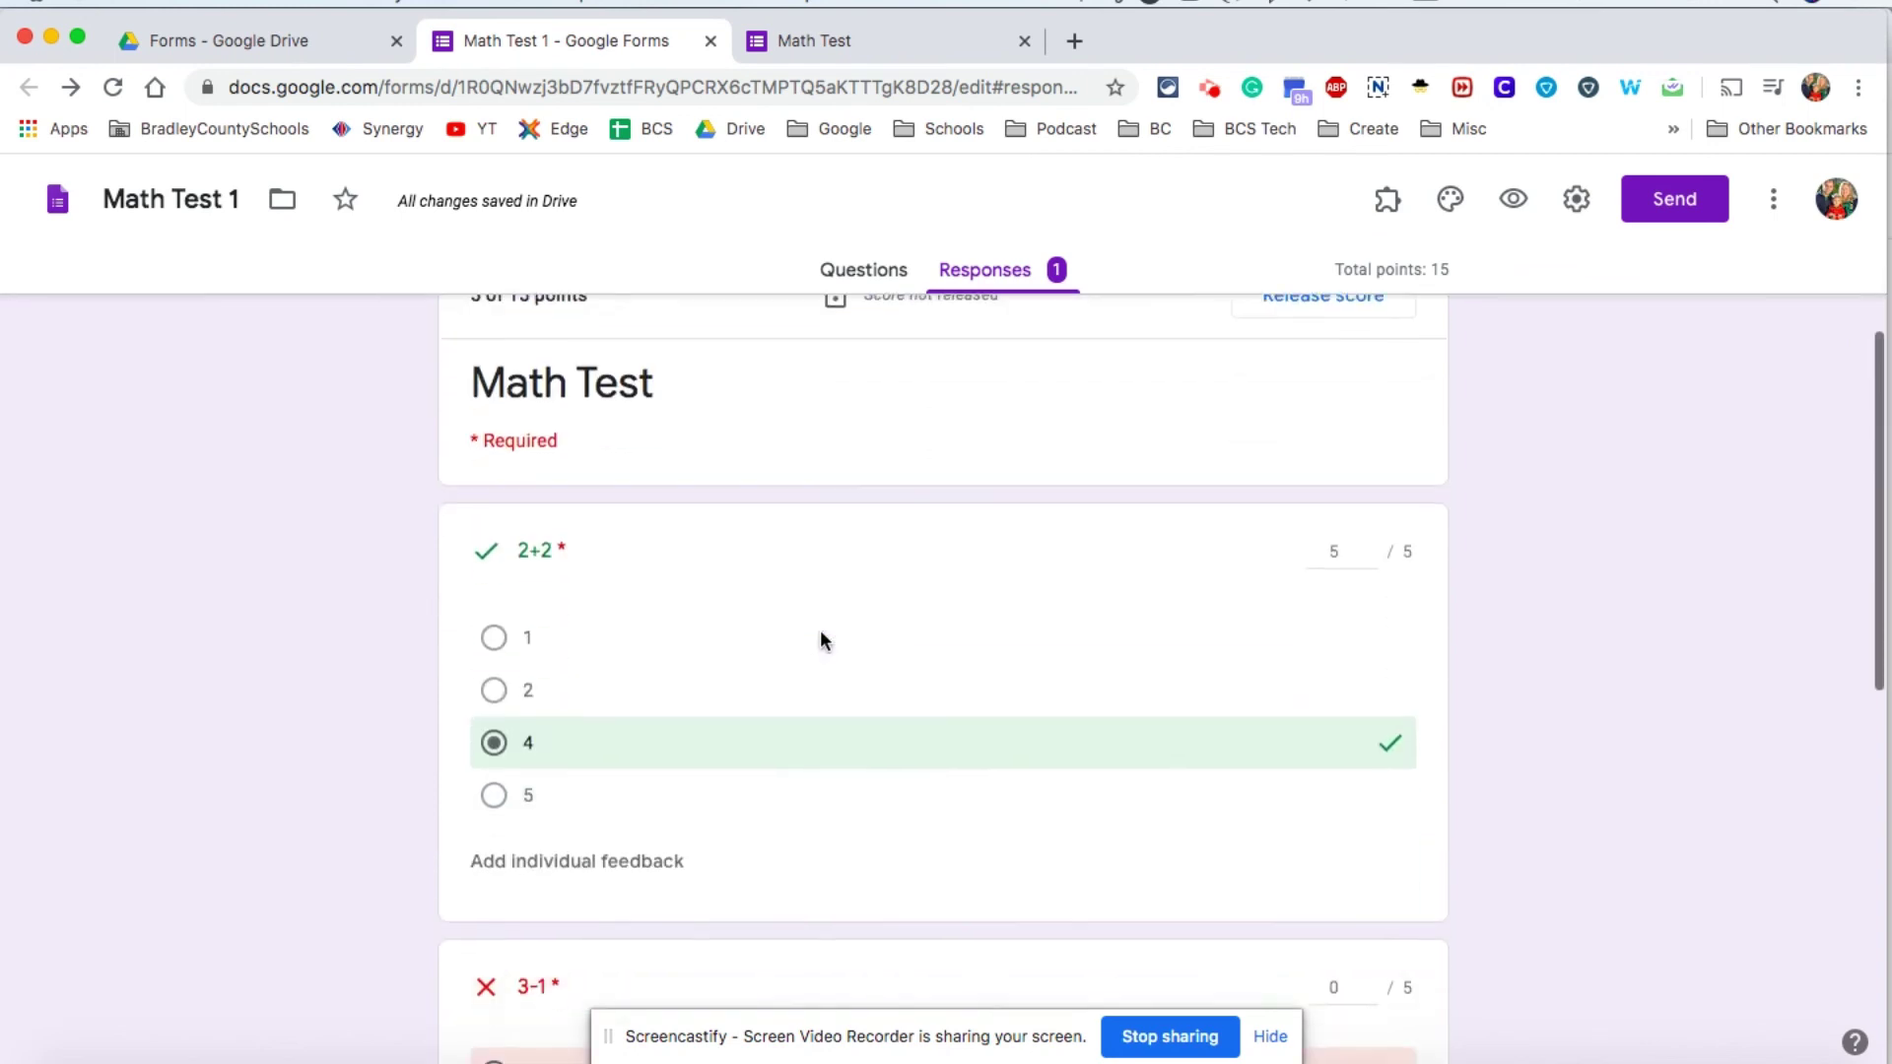
scroll(824, 638, "down", 6)
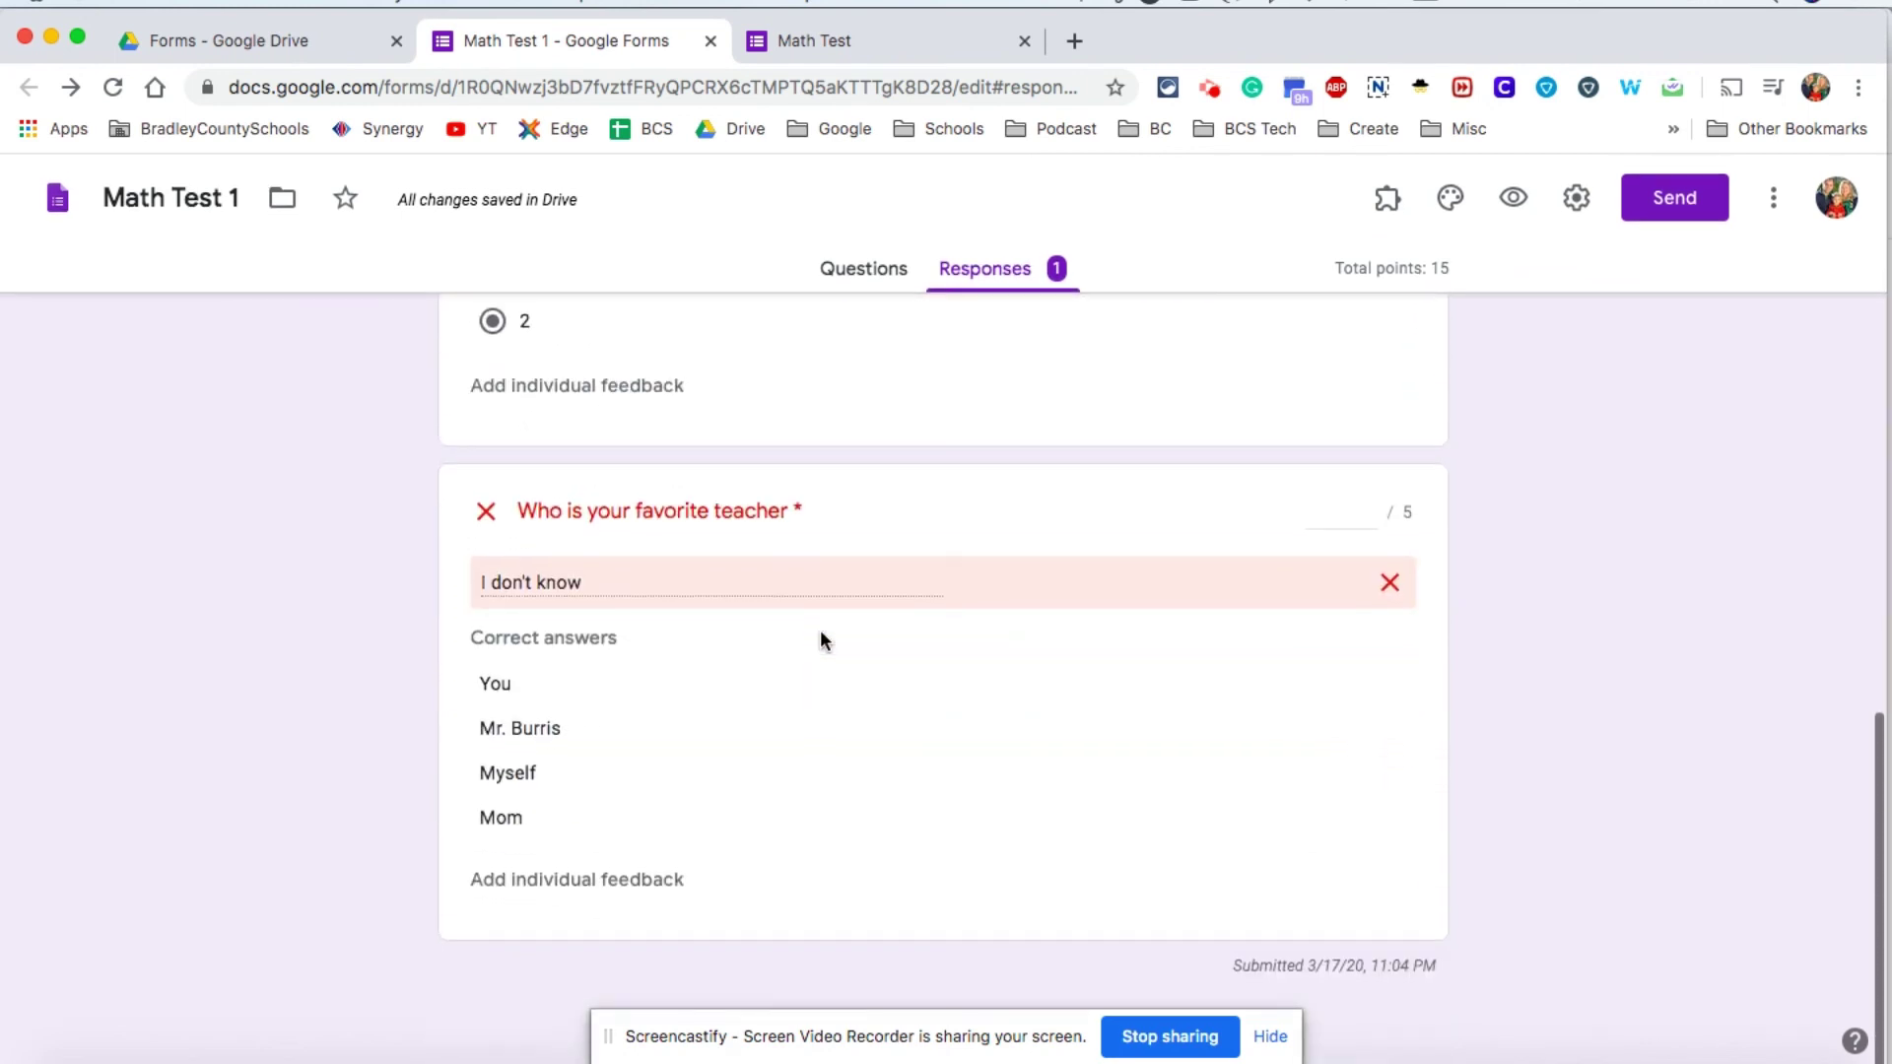
scroll(820, 637, "up", 15)
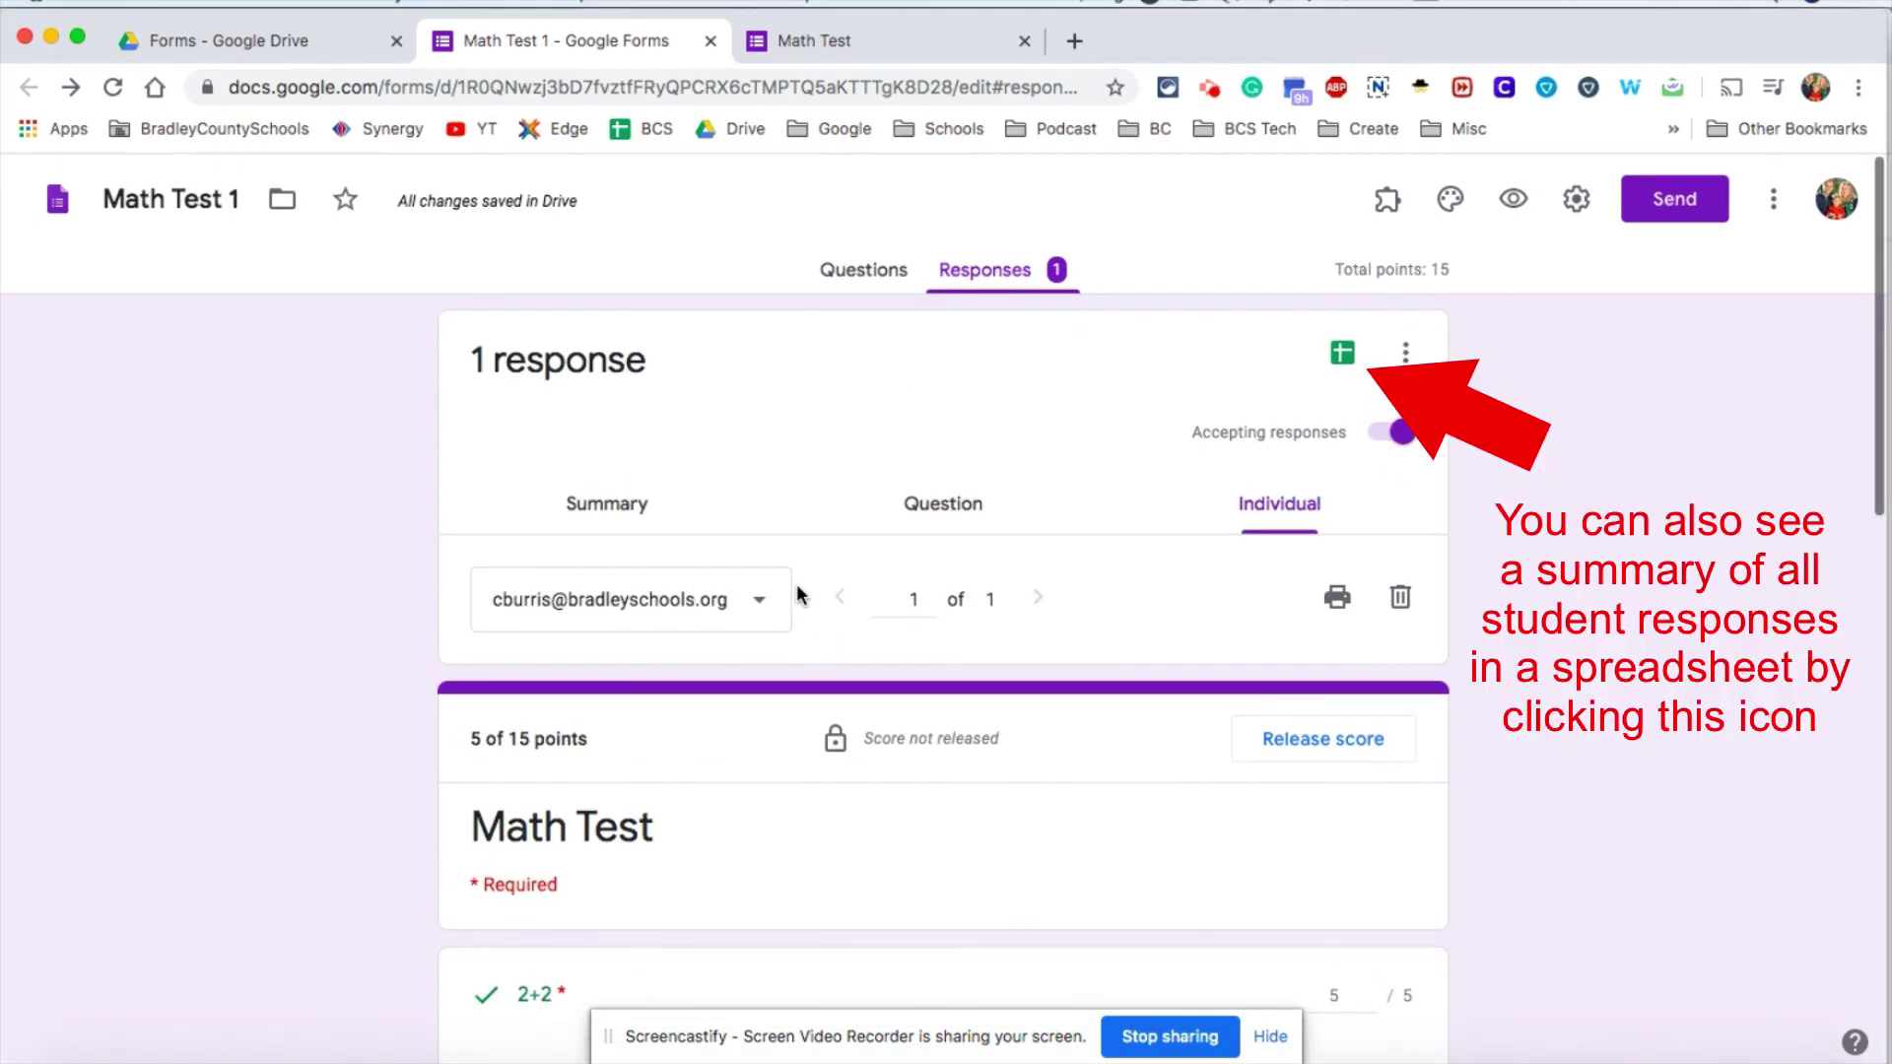
Step: Mark the 'I don't know' favorite-teacher answer incorrect and award it 2 of 5 points
left_click(934, 502)
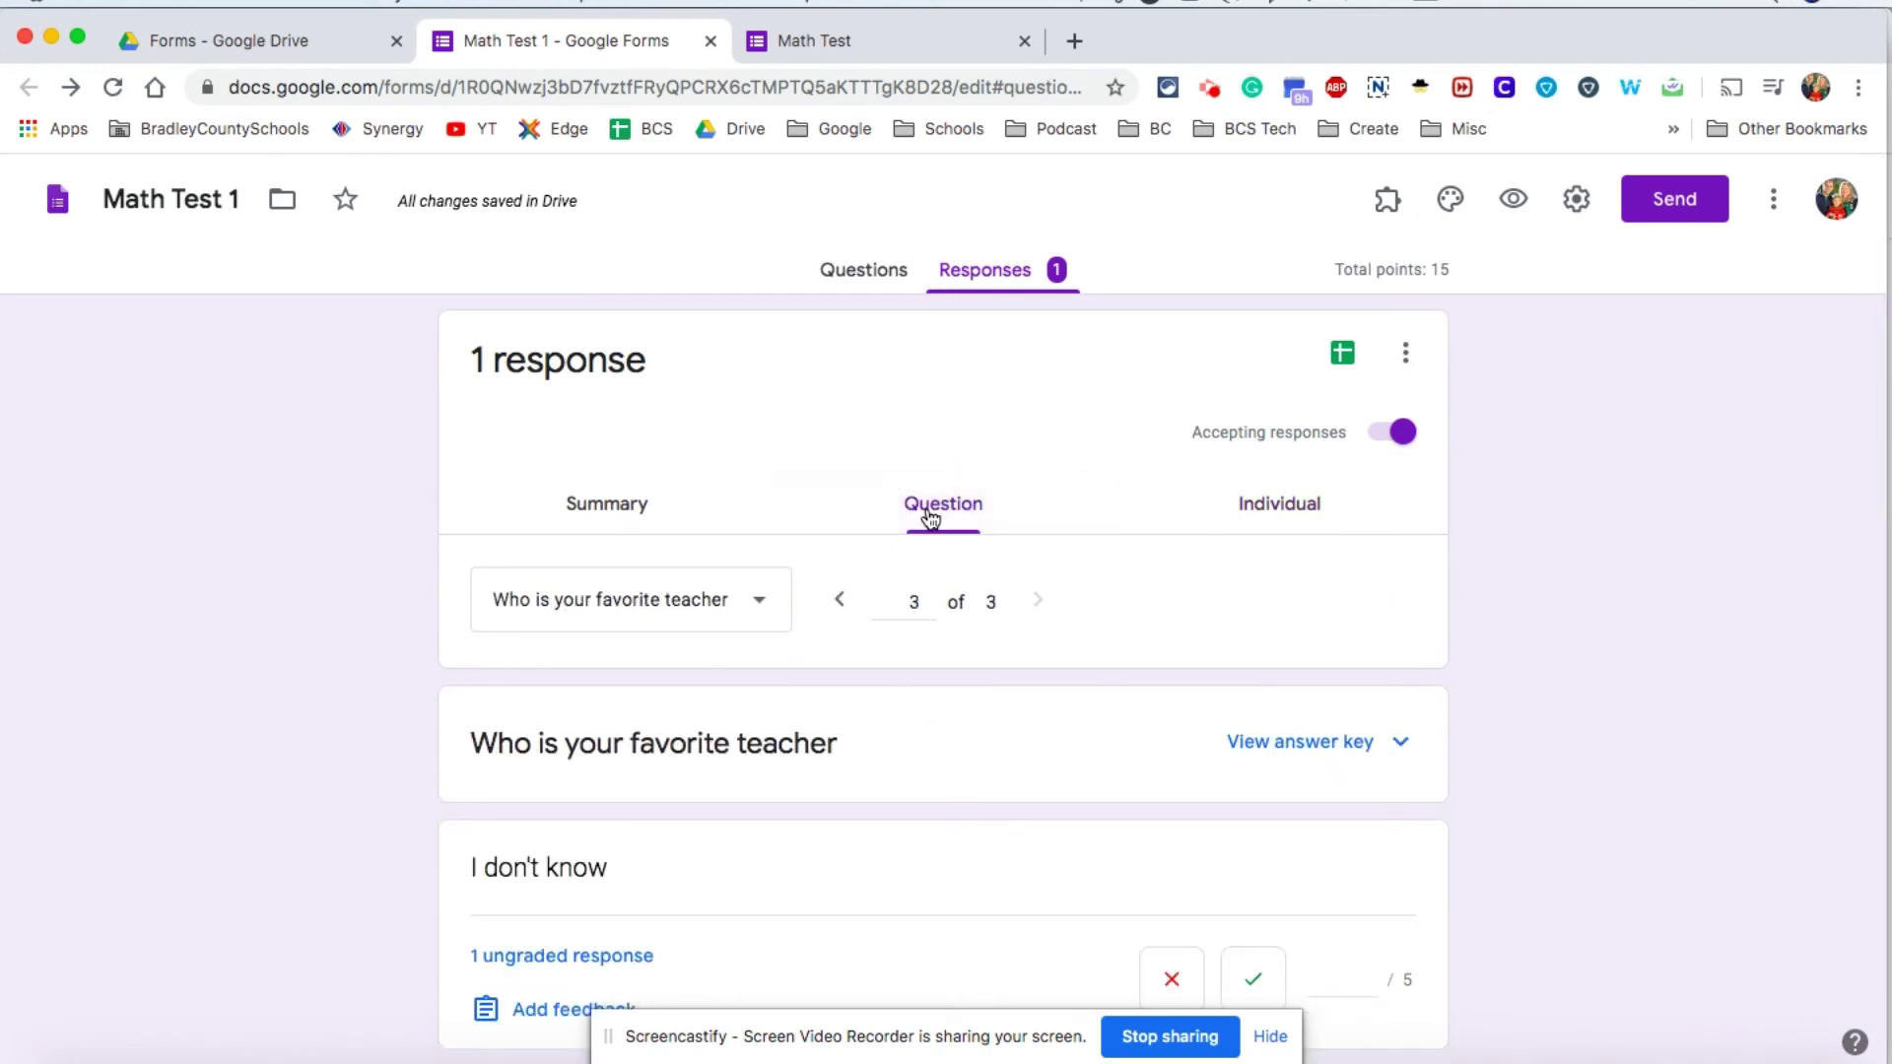
scroll(931, 689, "down", 2)
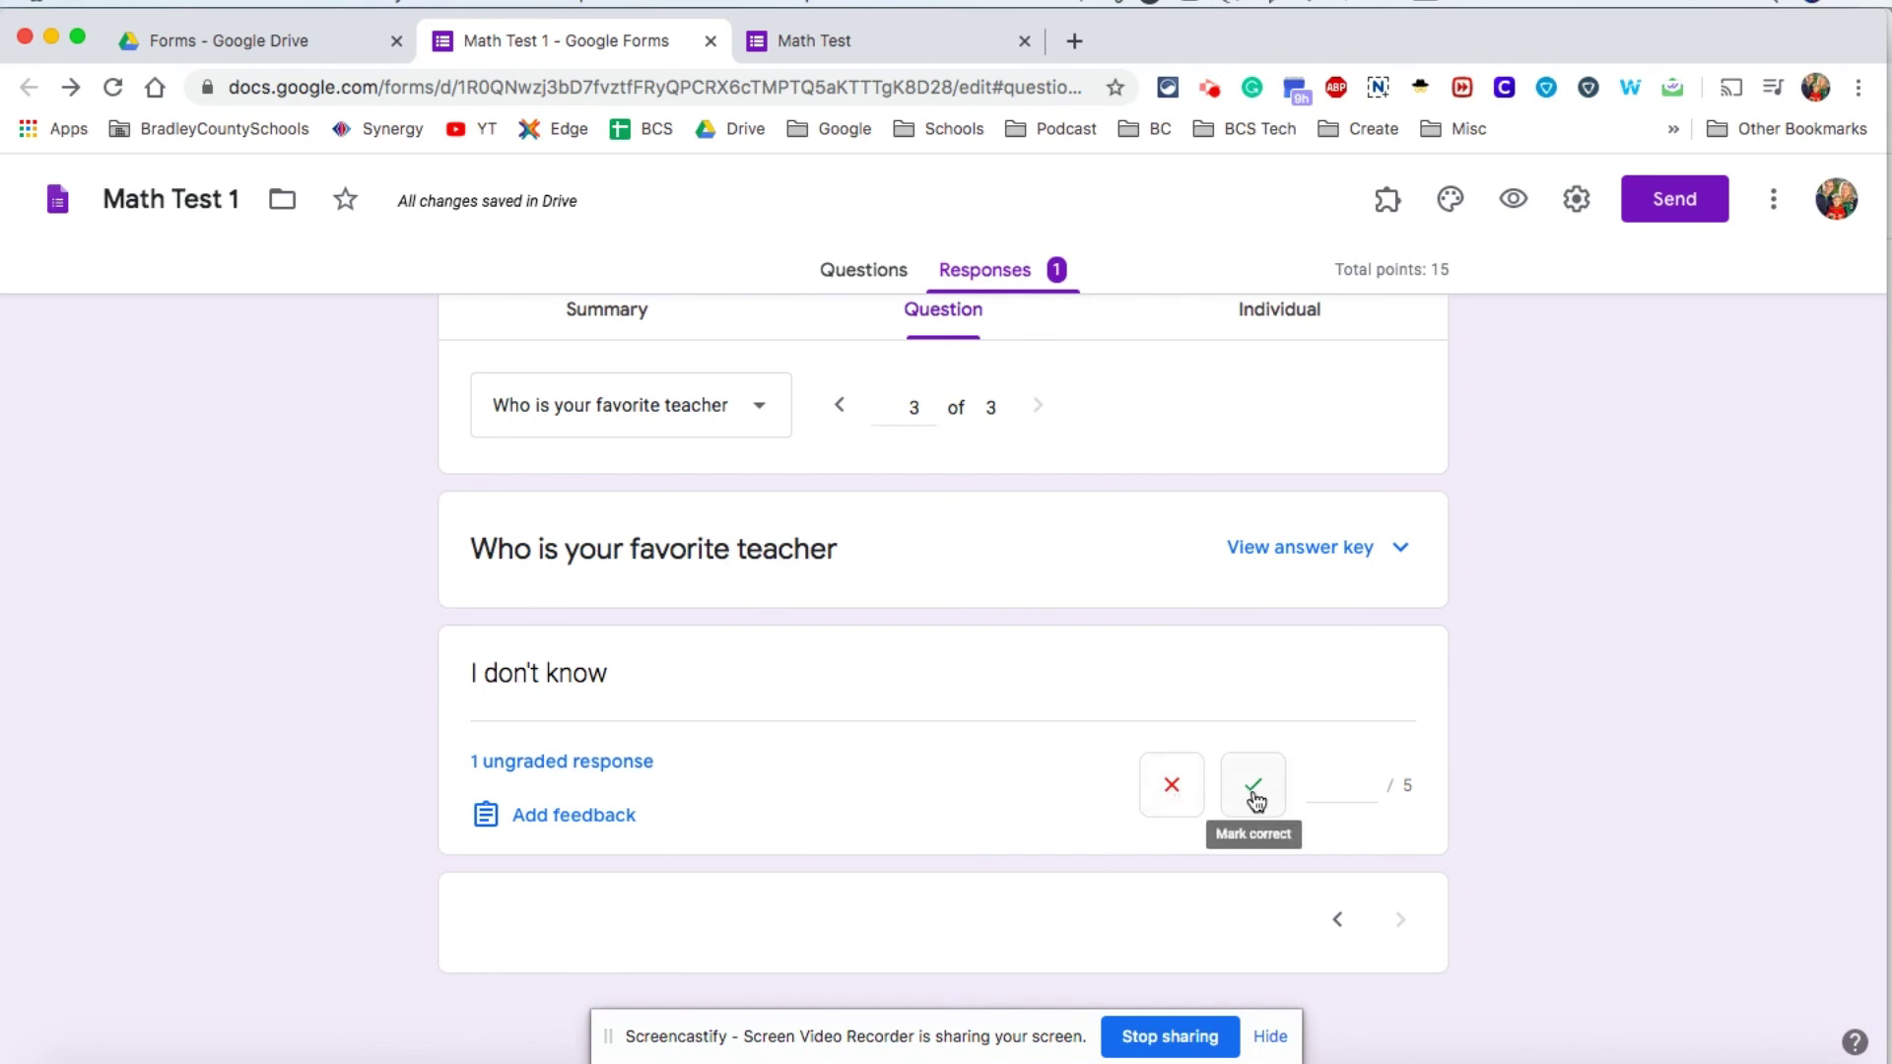
left_click(1334, 785)
type("0")
left_click(1169, 788)
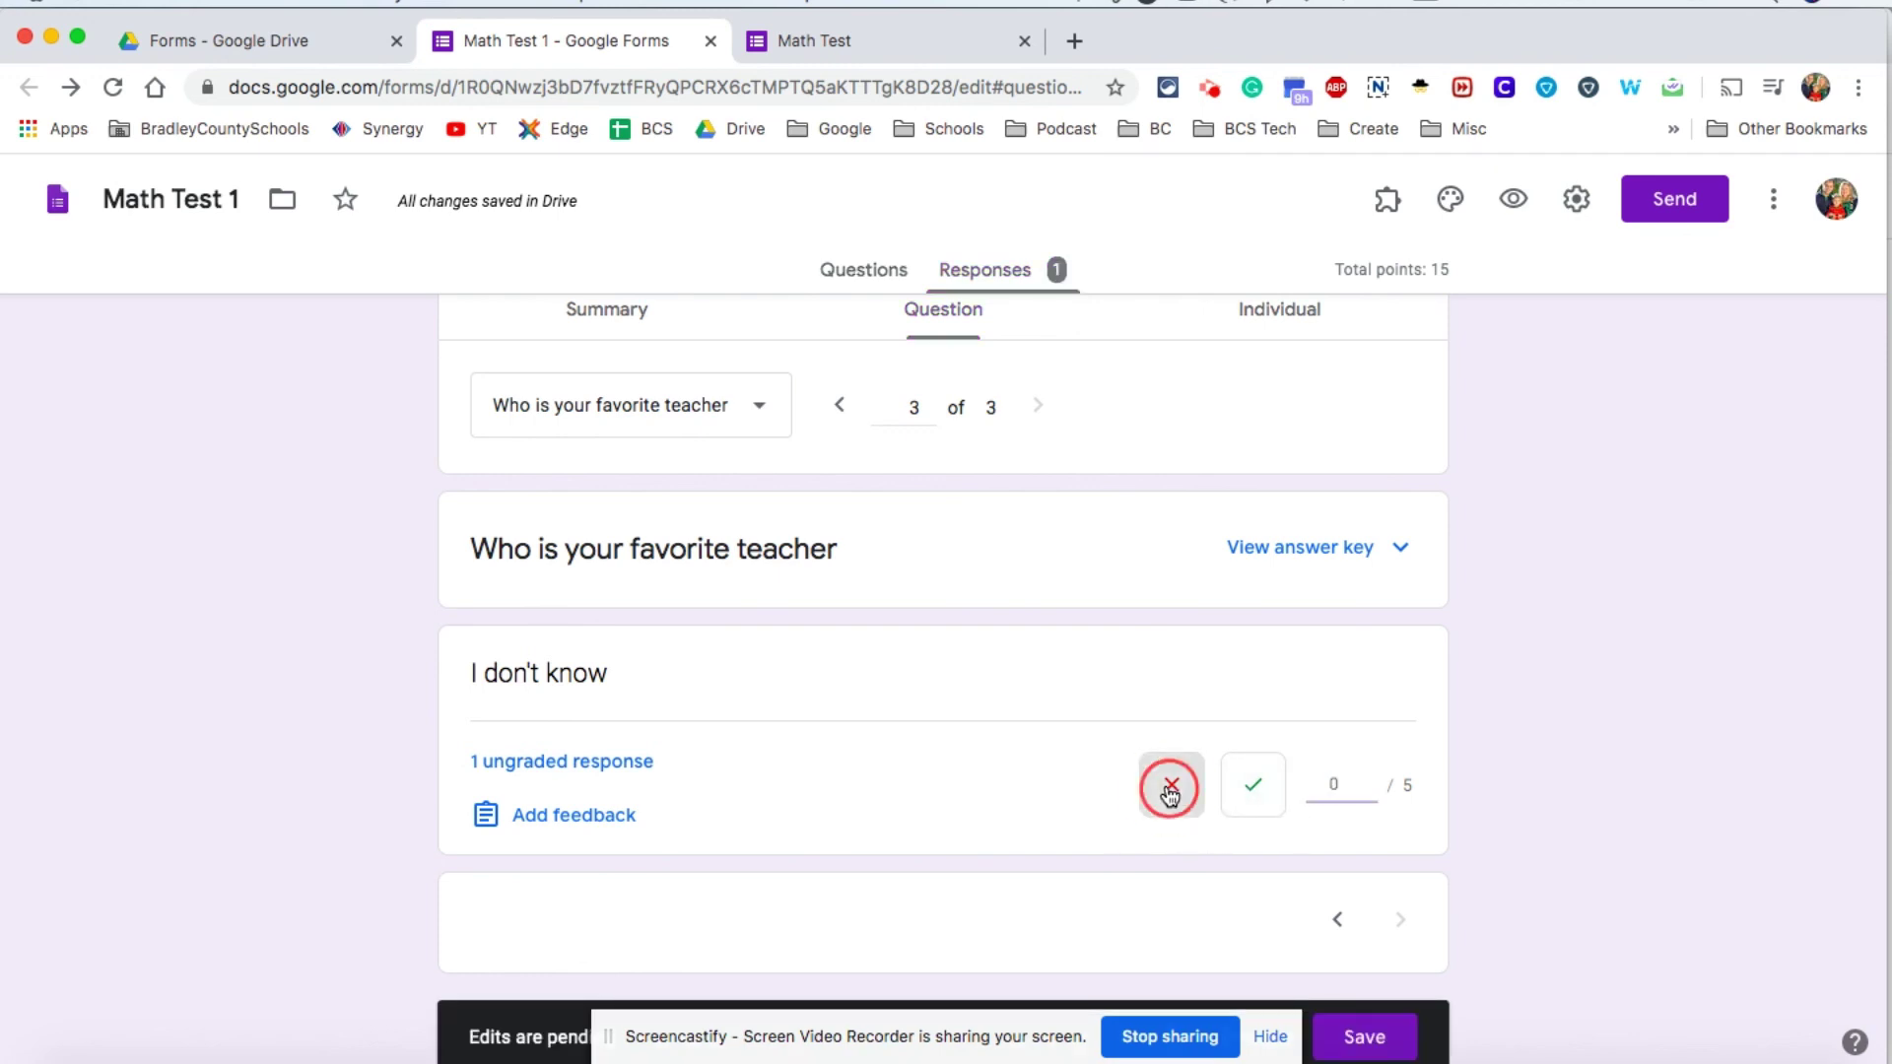
left_click(1370, 779)
left_click(1370, 780)
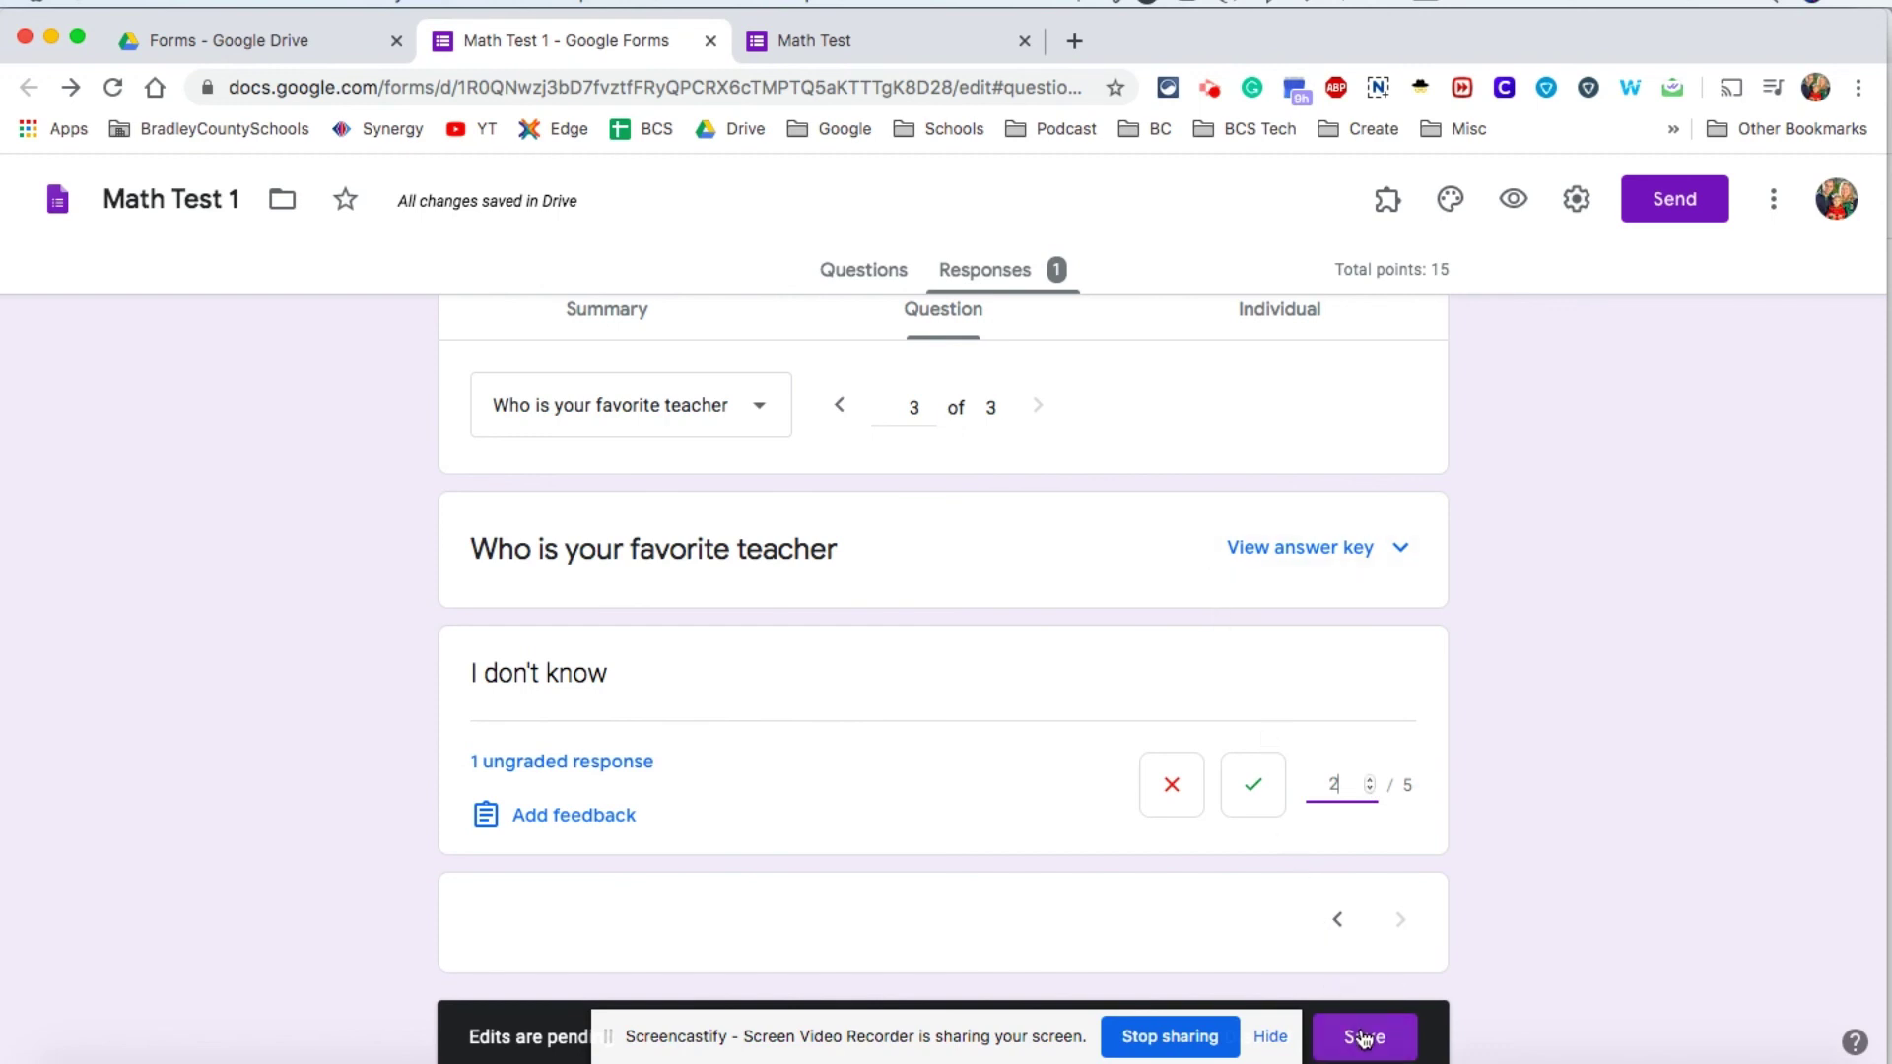
left_click(1271, 1036)
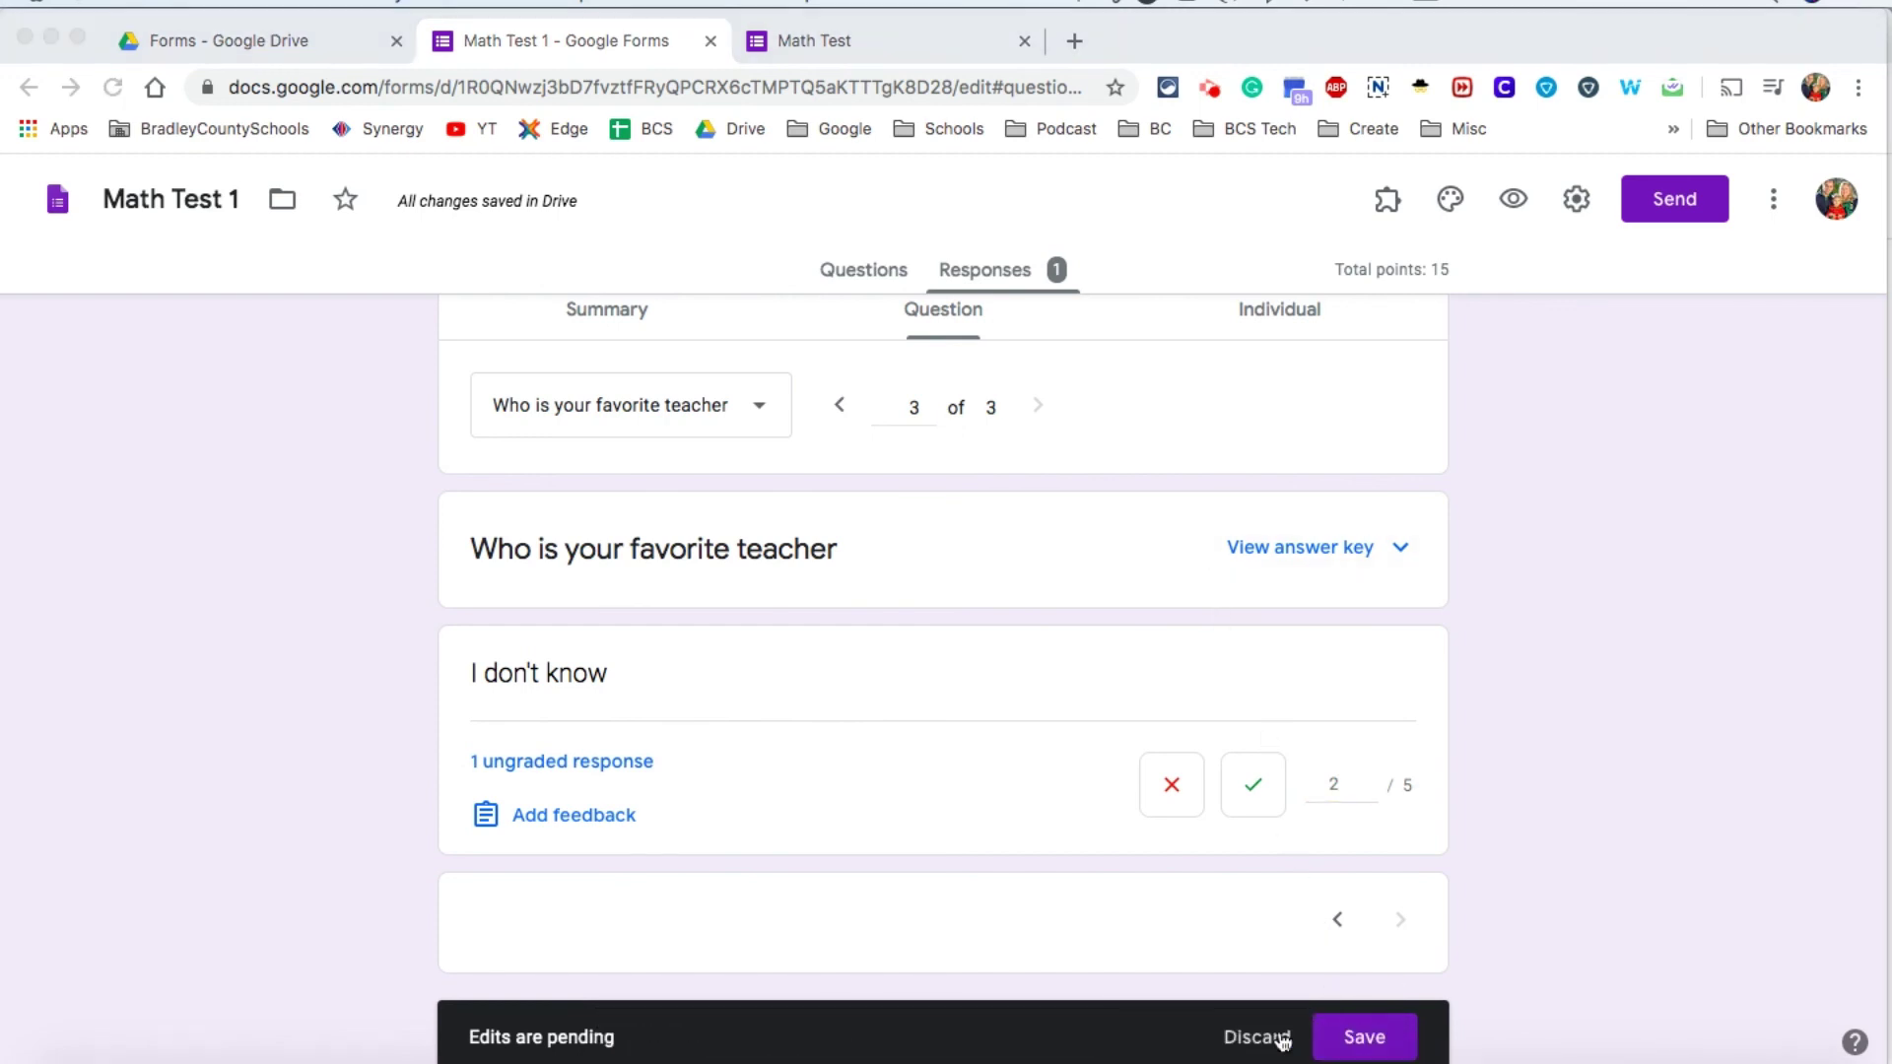
left_click(1365, 1038)
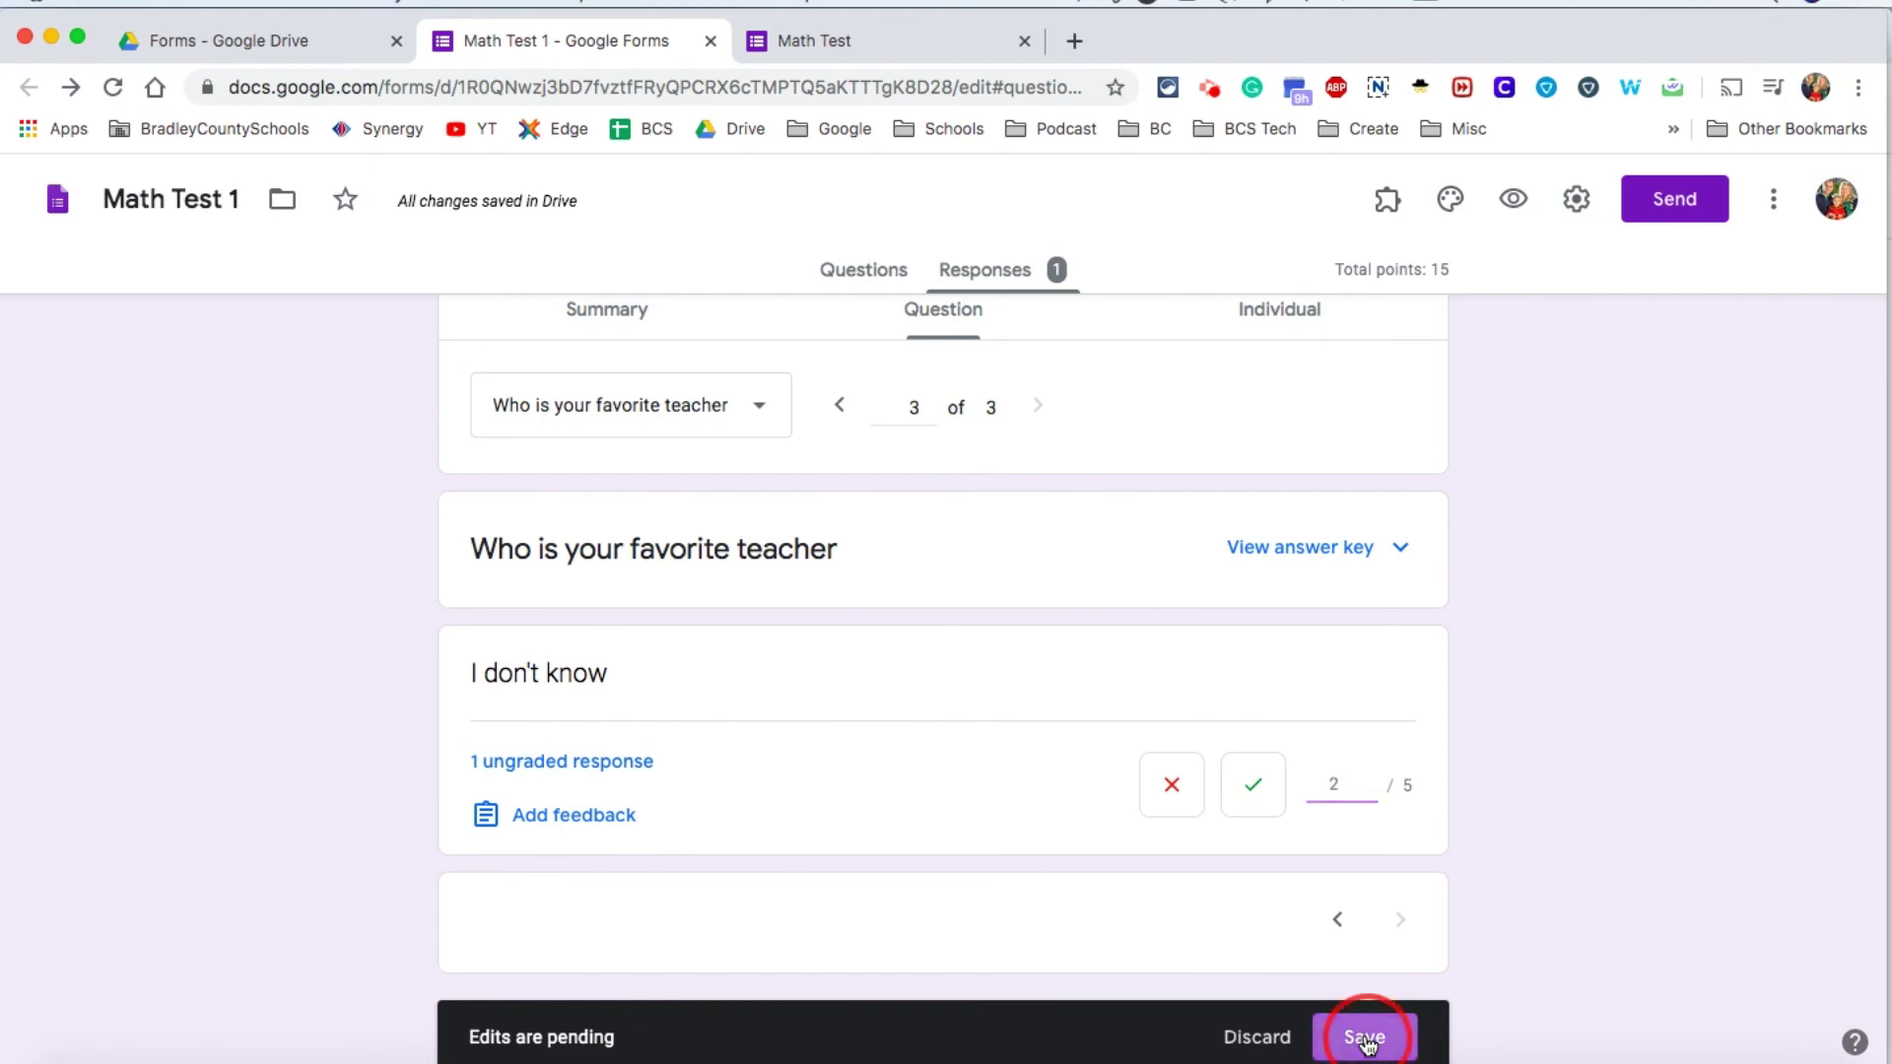